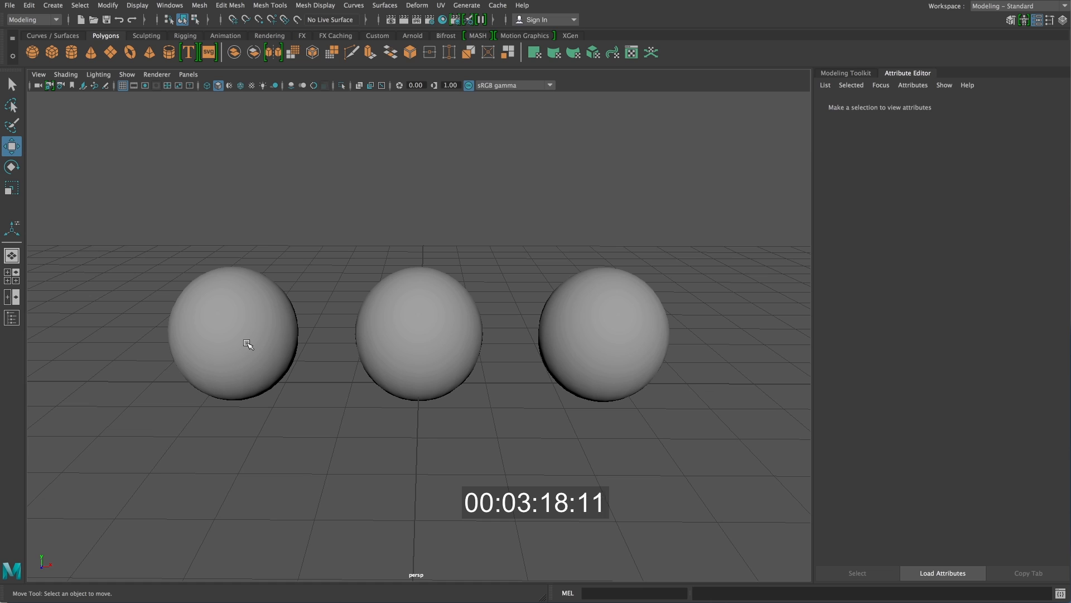
Assign a new Lambert material to the pSphere4 sphere.
right_click(228, 313)
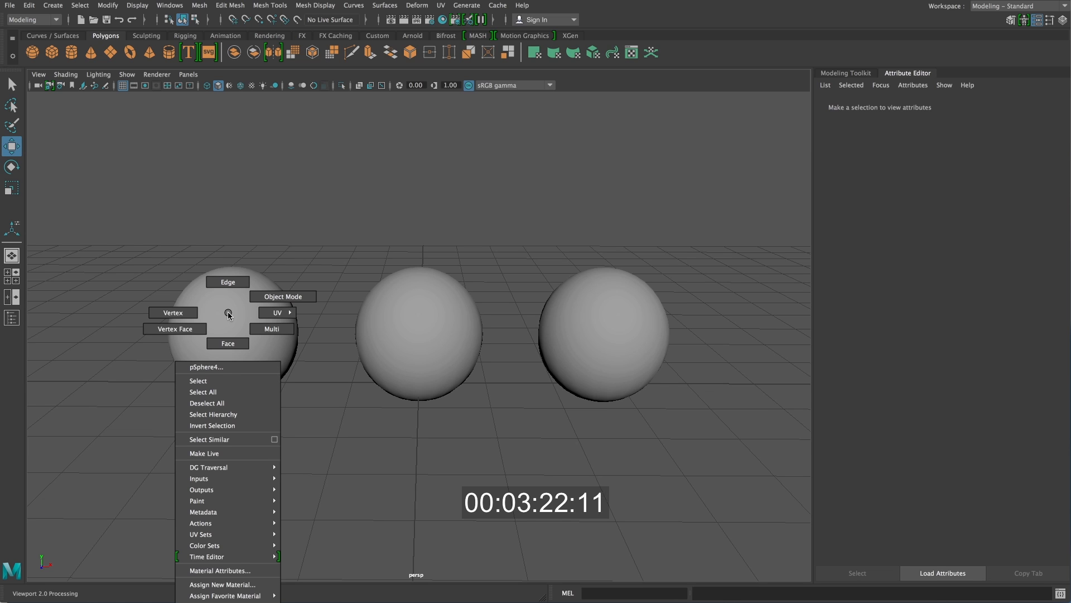
left_click(240, 584)
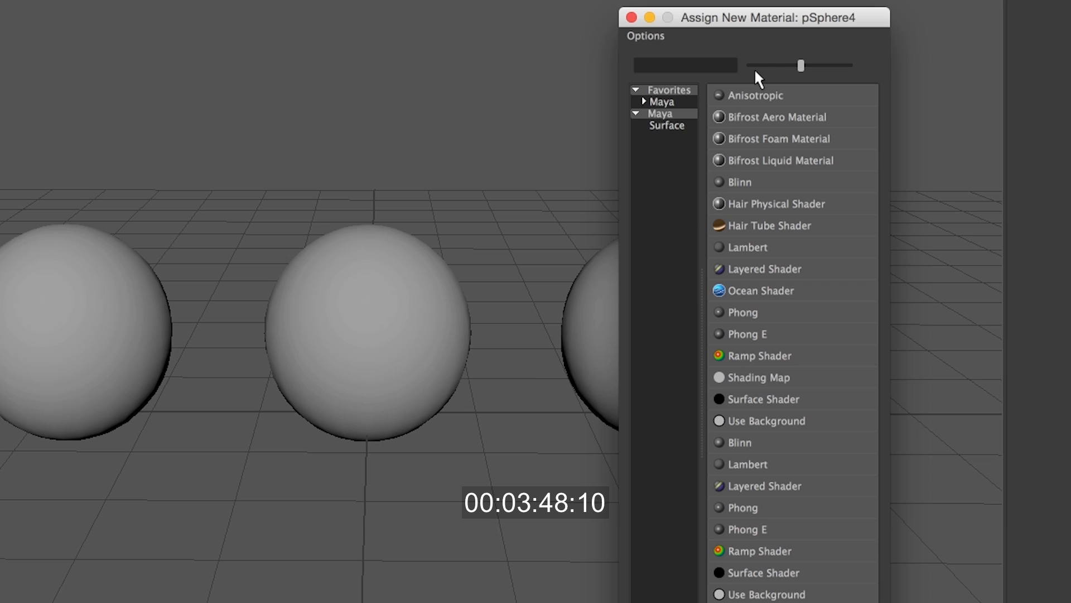
left_click(796, 243)
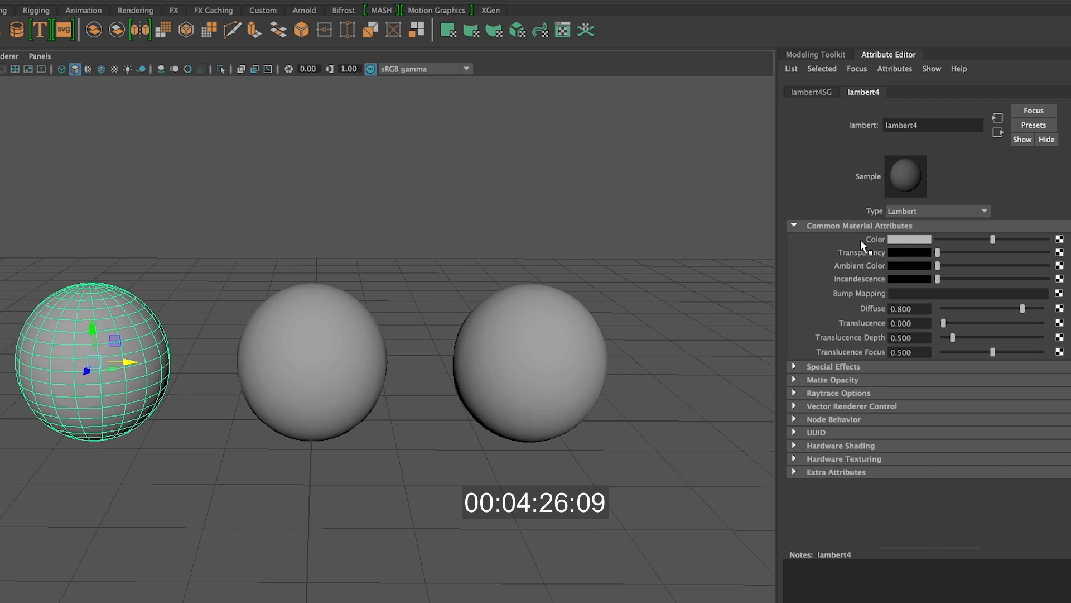
Set the Lambert material's color to a muted pink with a hue of about 330.
left_click(906, 239)
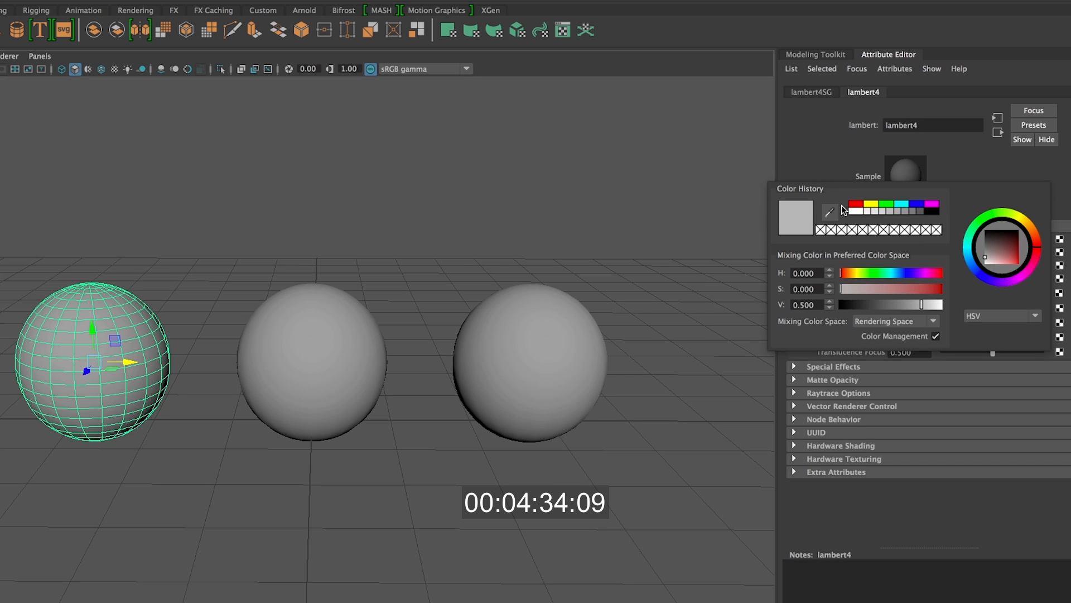
left_click(859, 204)
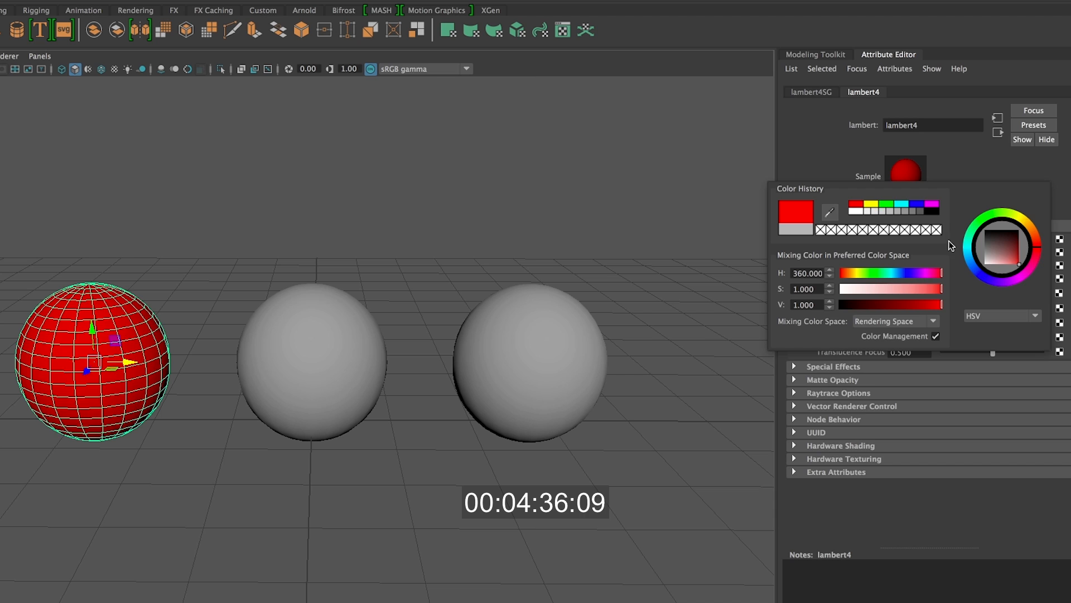
left_click_drag(980, 228, 1030, 257)
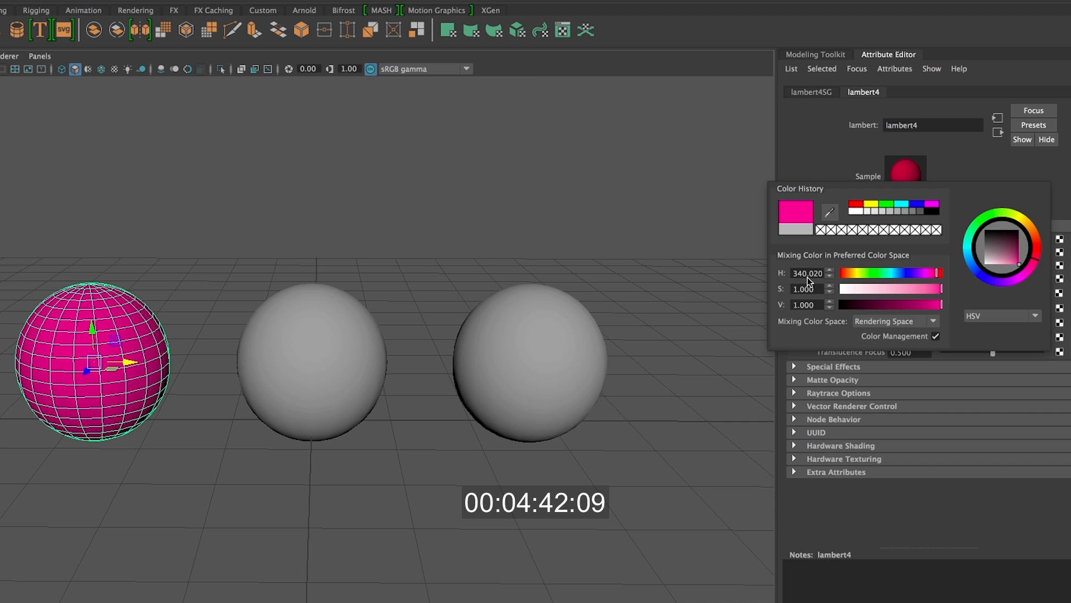
left_click_drag(936, 273, 929, 306)
left_click_drag(885, 272, 931, 281)
left_click_drag(864, 289, 907, 288)
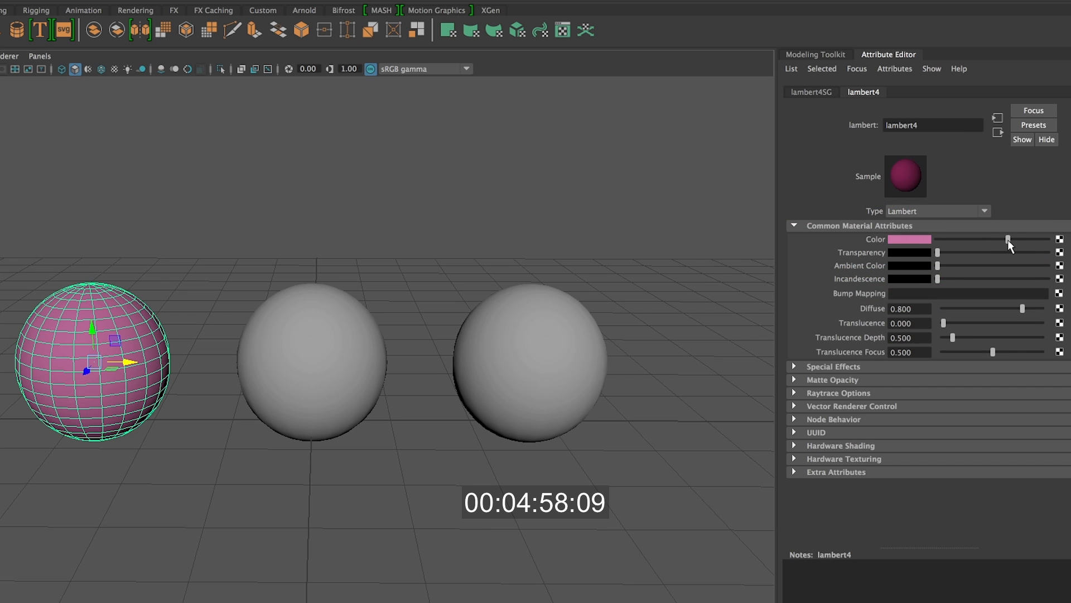
Try a light grey on the Lambert material and restore the pink from the color history.
mouse_move(1009, 240)
left_mouse_down()
mouse_move(946, 237)
mouse_move(1044, 246)
mouse_move(926, 221)
mouse_move(1022, 244)
mouse_move(1003, 239)
mouse_move(1014, 239)
left_mouse_up()
left_click(925, 239)
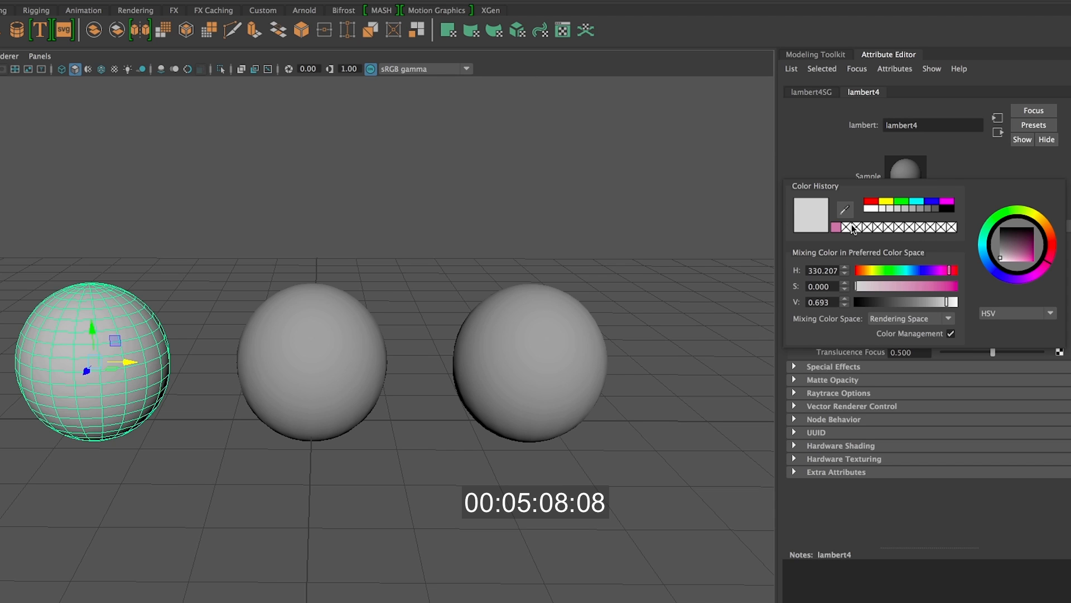
left_click(835, 225)
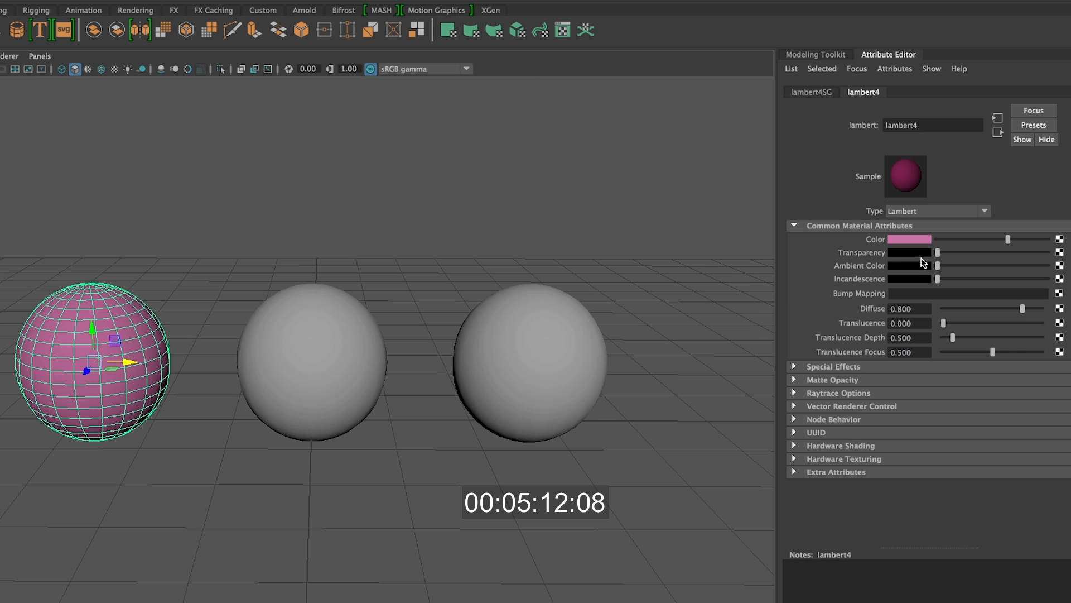
left_click_drag(938, 256, 918, 245)
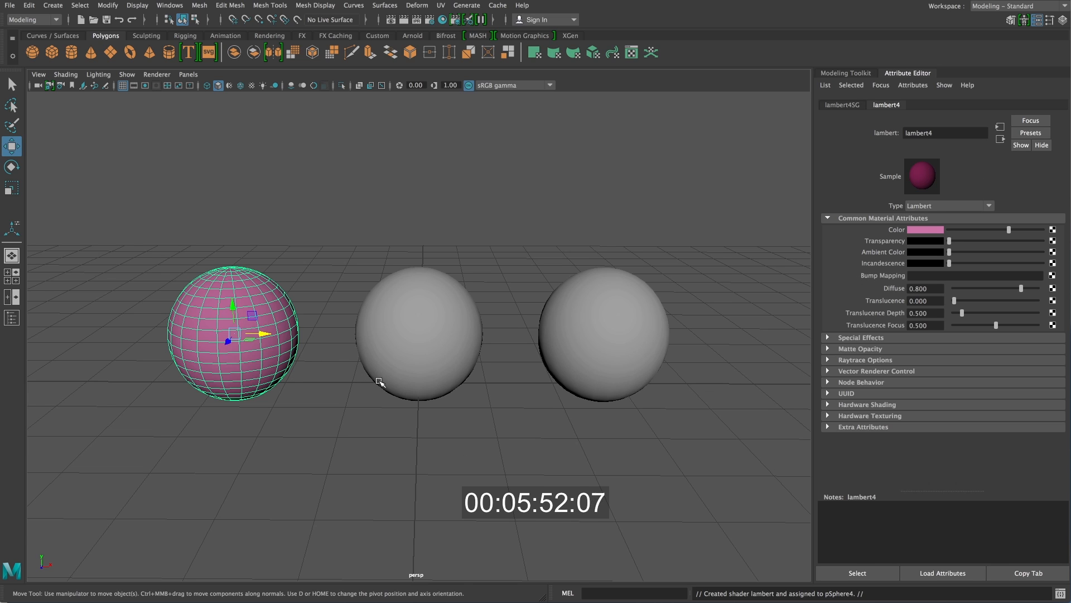
Assign a new Blinn material to the middle sphere and clear the selection.
left_click(427, 318)
right_click(427, 318)
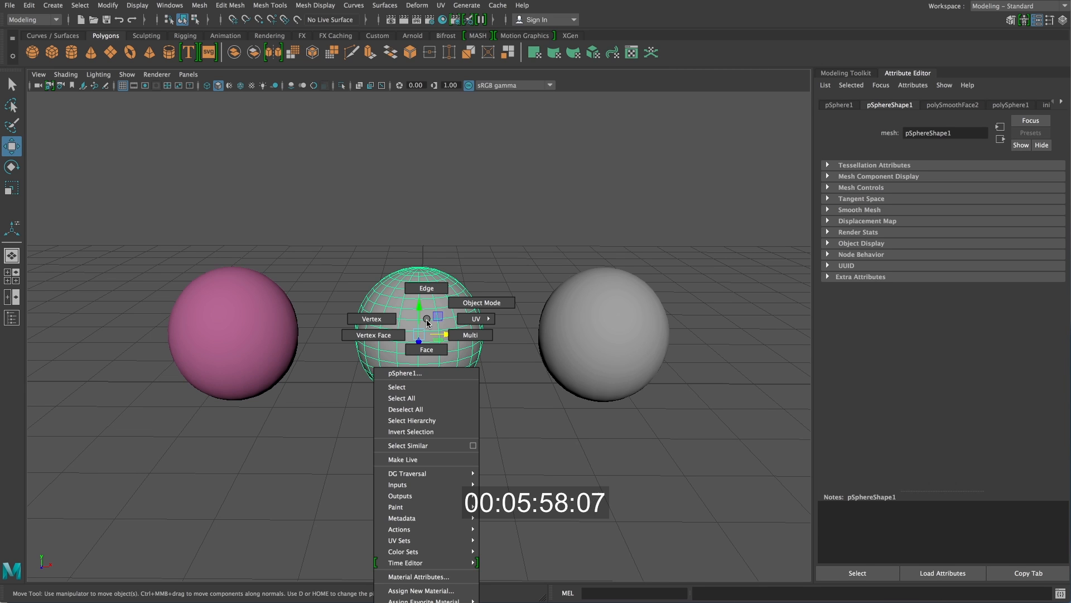
left_click(448, 591)
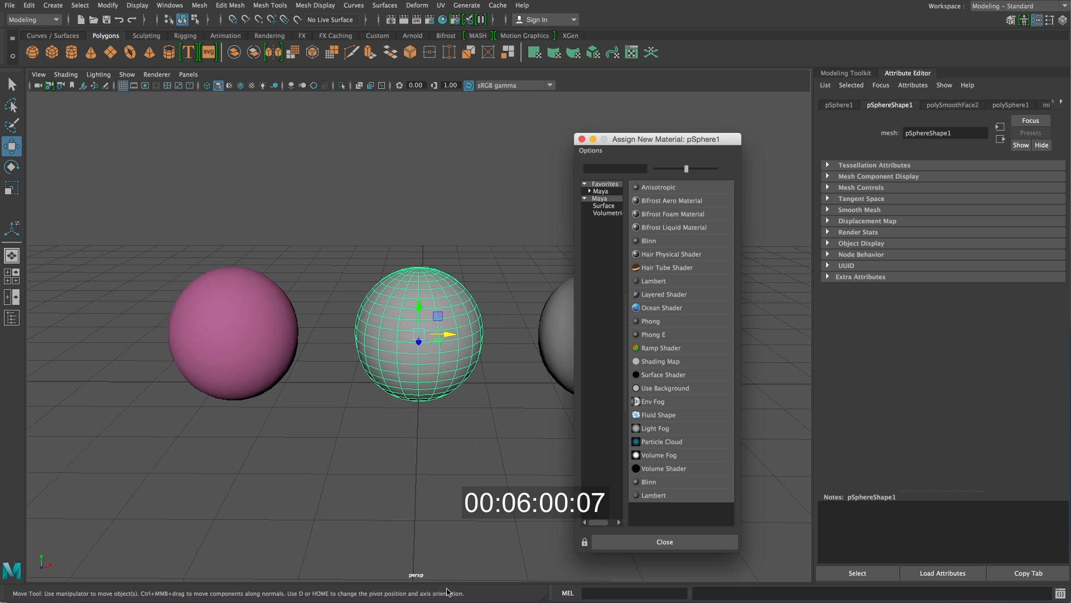
left_click(680, 242)
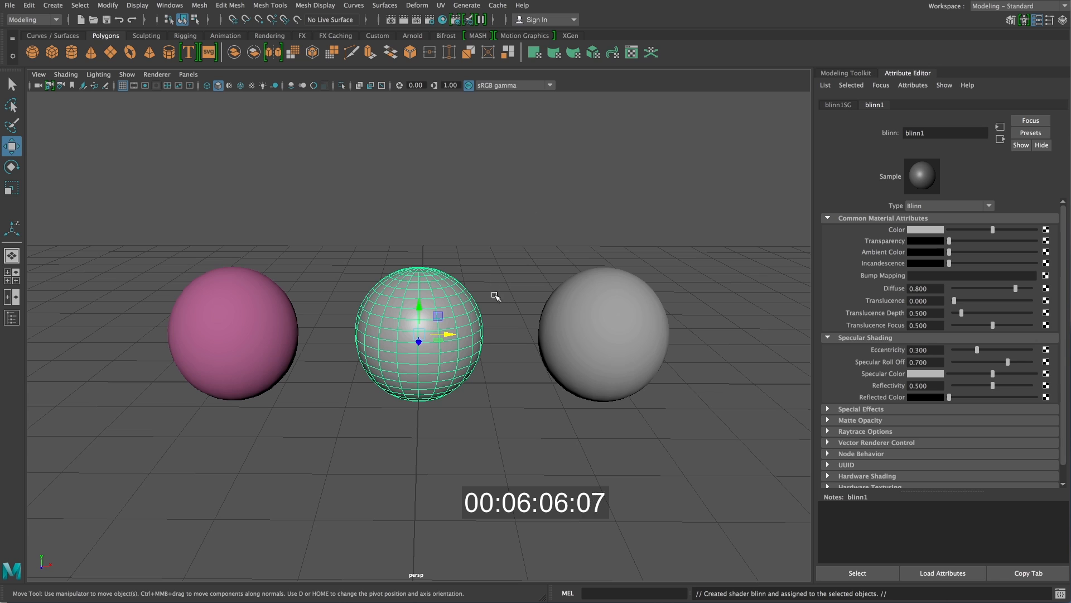
left_click(512, 214)
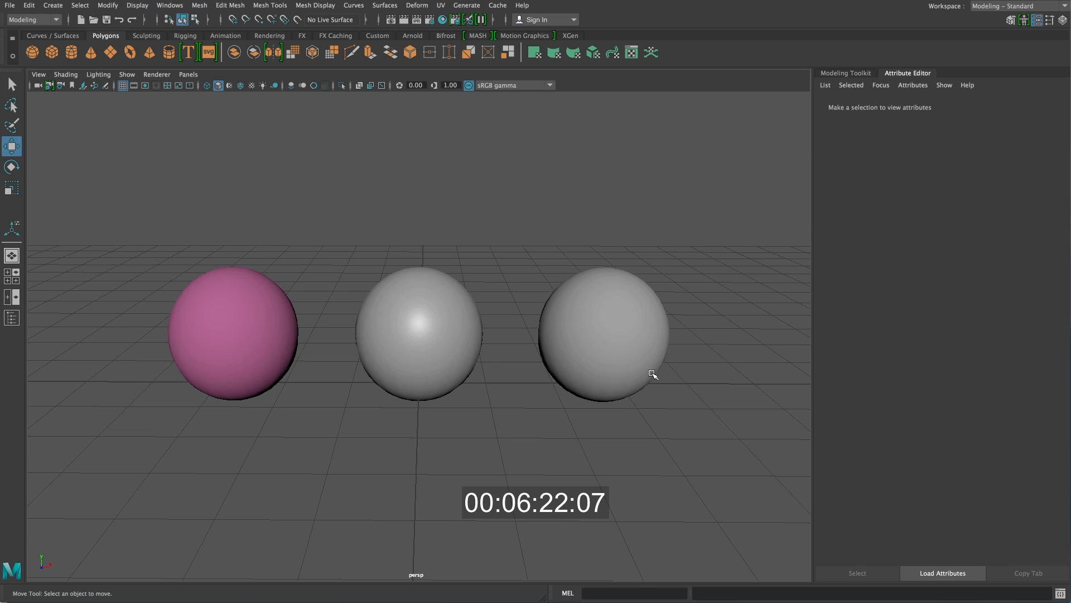
Assign a new Phong material to the remaining grey pSphere3 sphere and clear the selection.
left_click(614, 332)
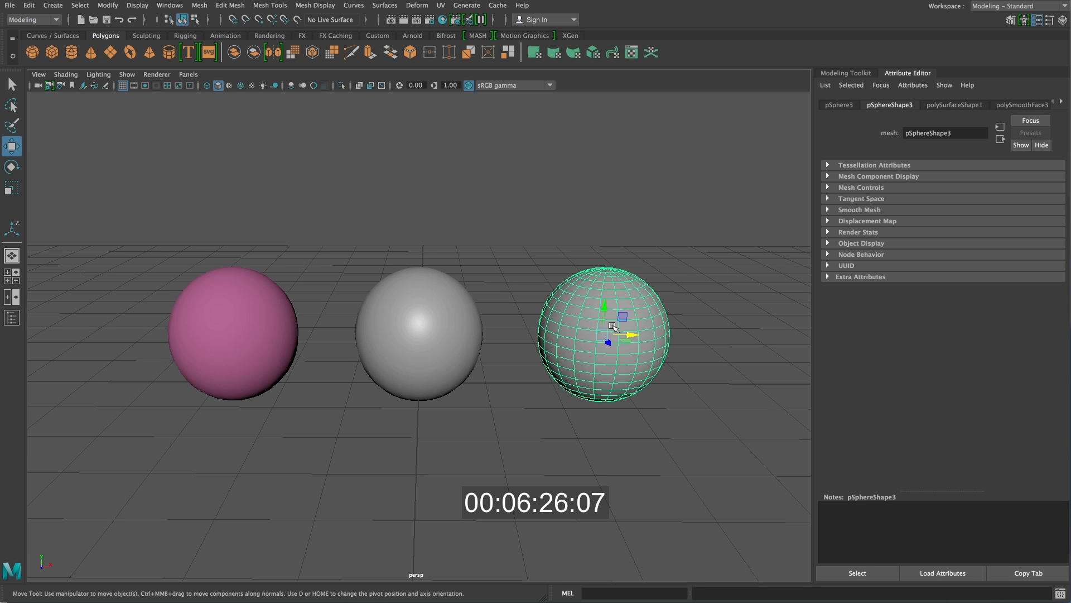
right_click_drag(612, 326, 613, 596)
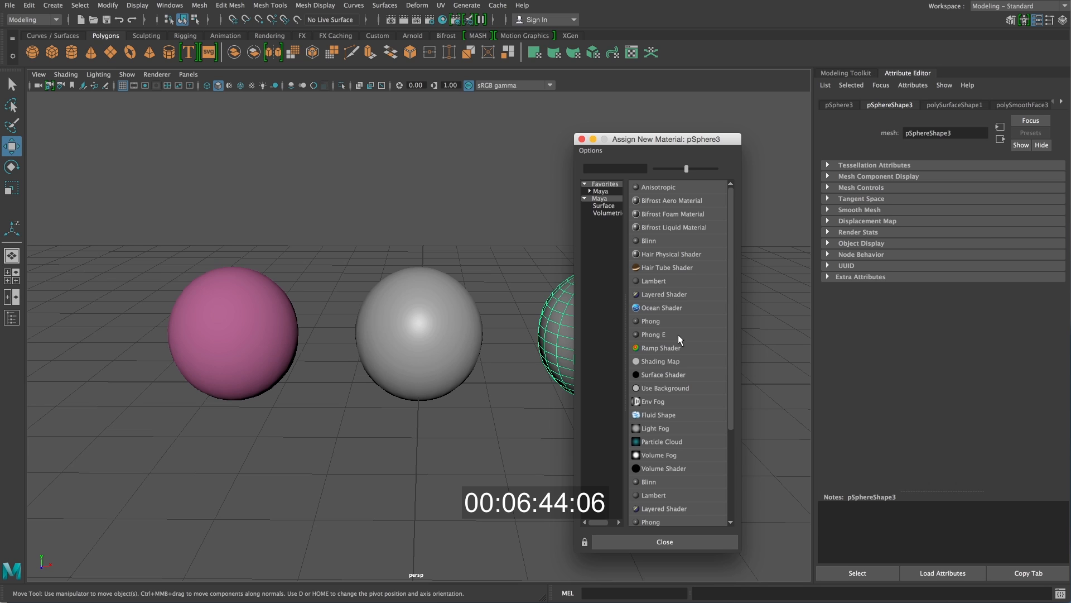
left_click(686, 322)
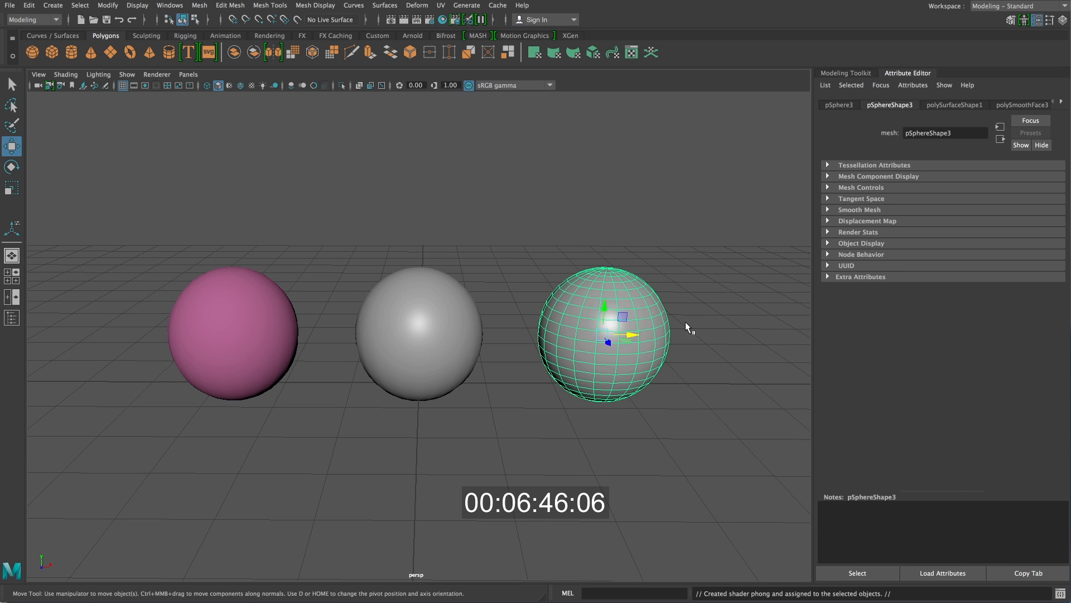
left_click(701, 384)
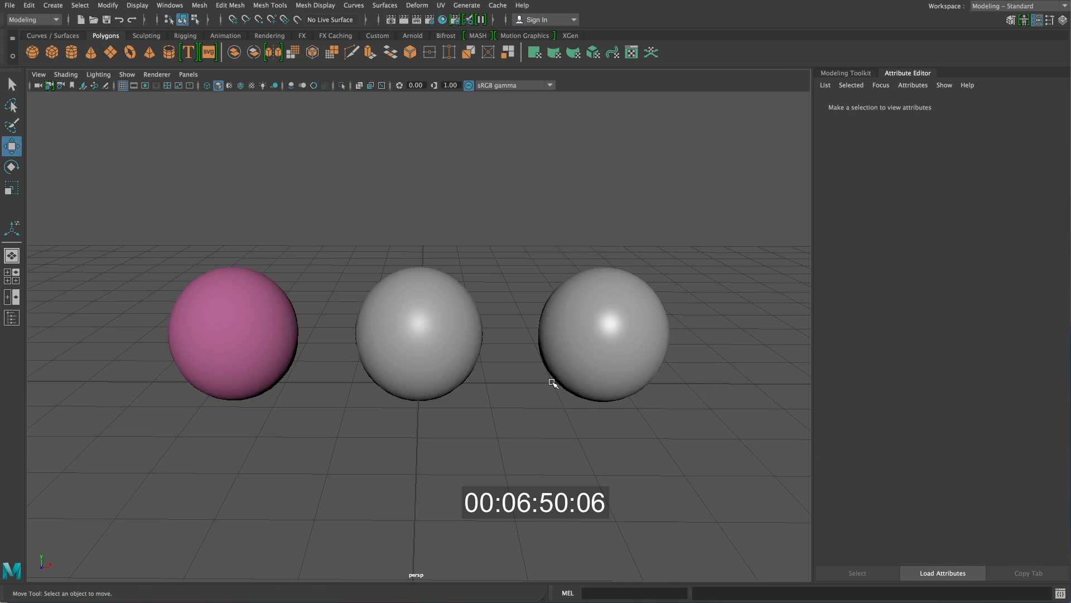
Open the middle sphere's Blinn material attributes and set its color to bright cyan.
left_click(579, 356)
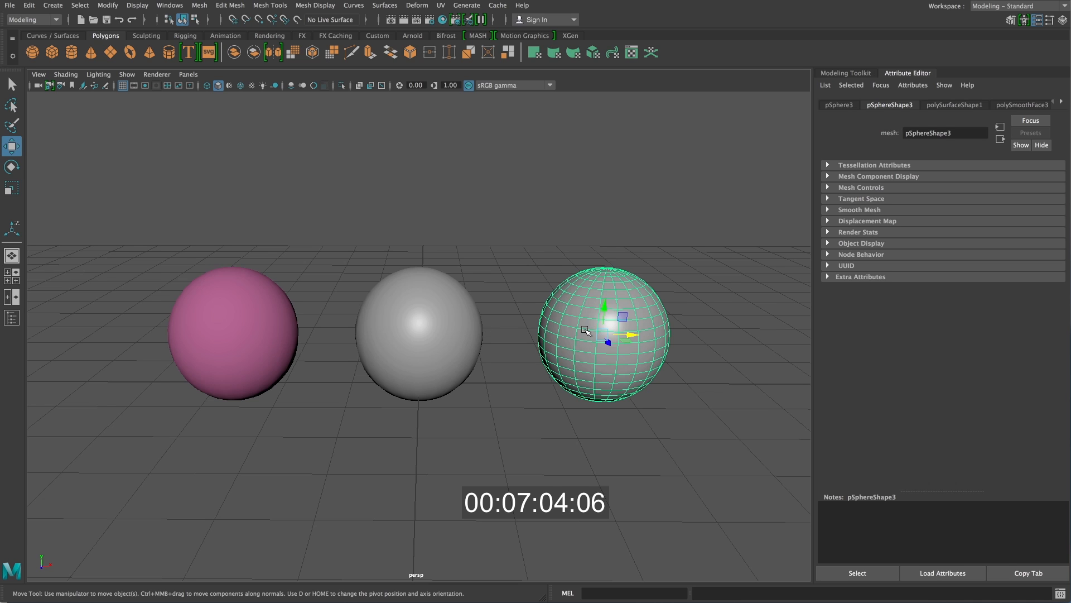
left_click(438, 341)
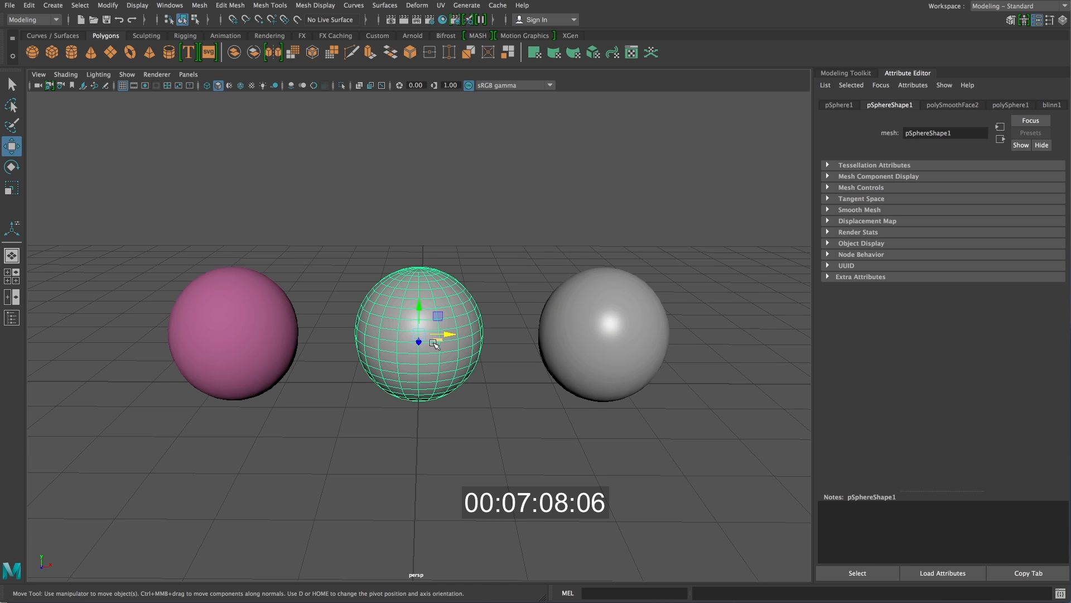
right_click(428, 309)
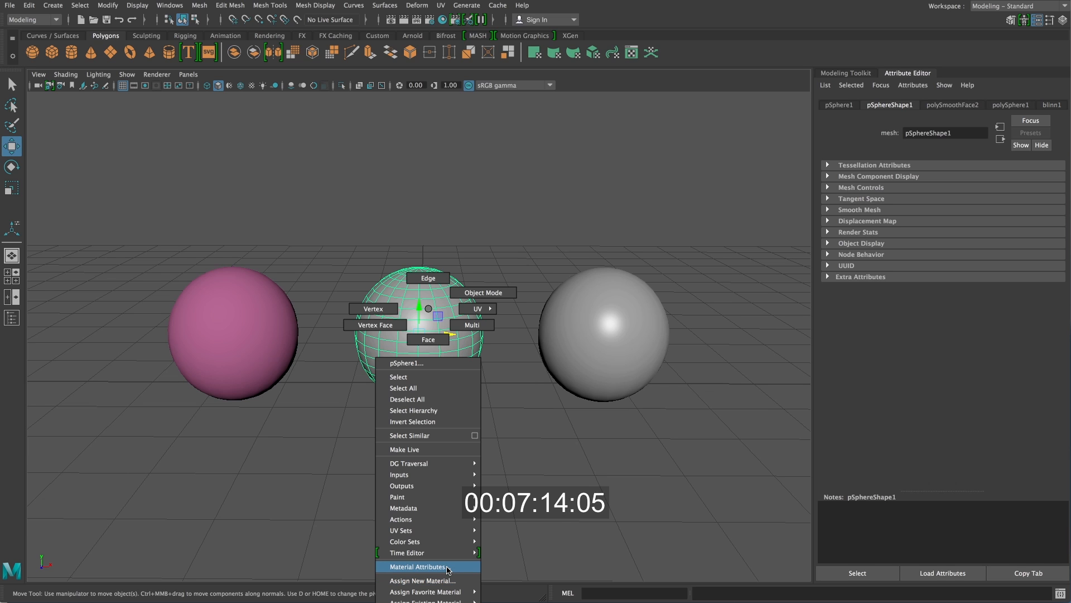
left_click(417, 566)
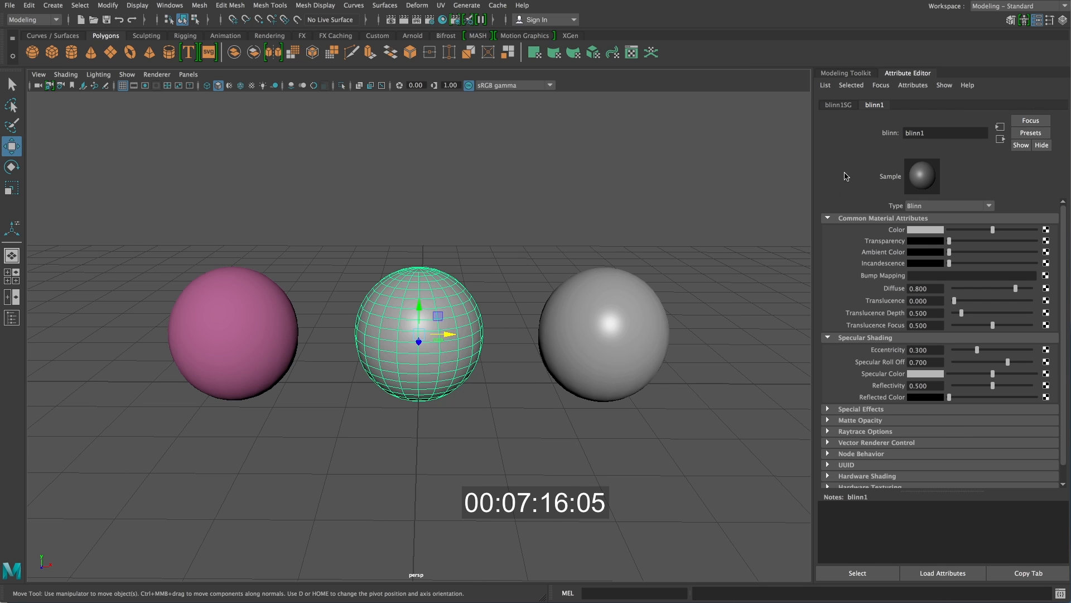
left_click(915, 231)
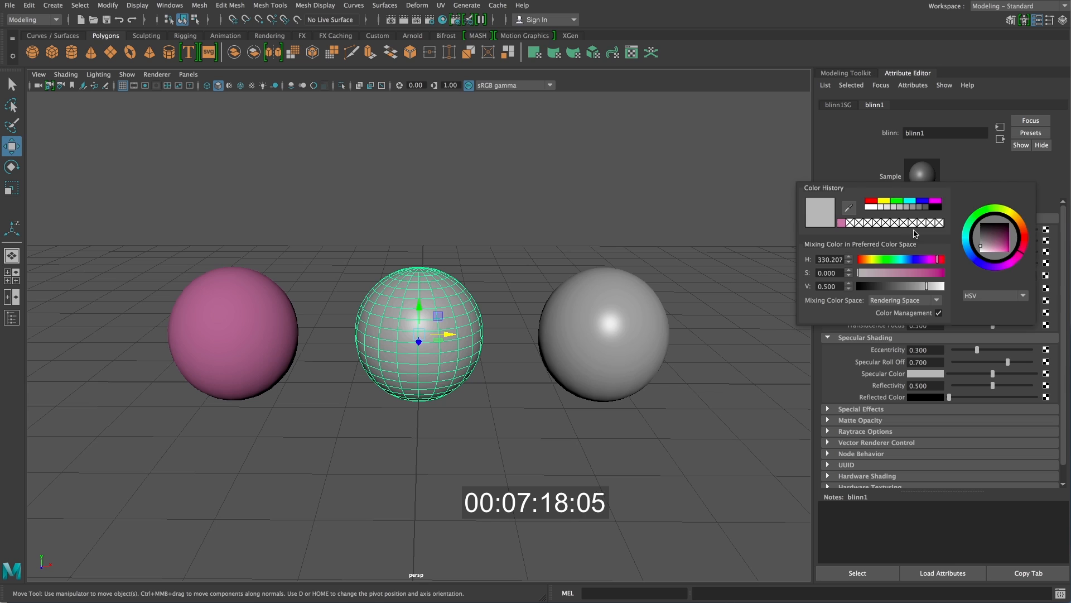
left_click(971, 221)
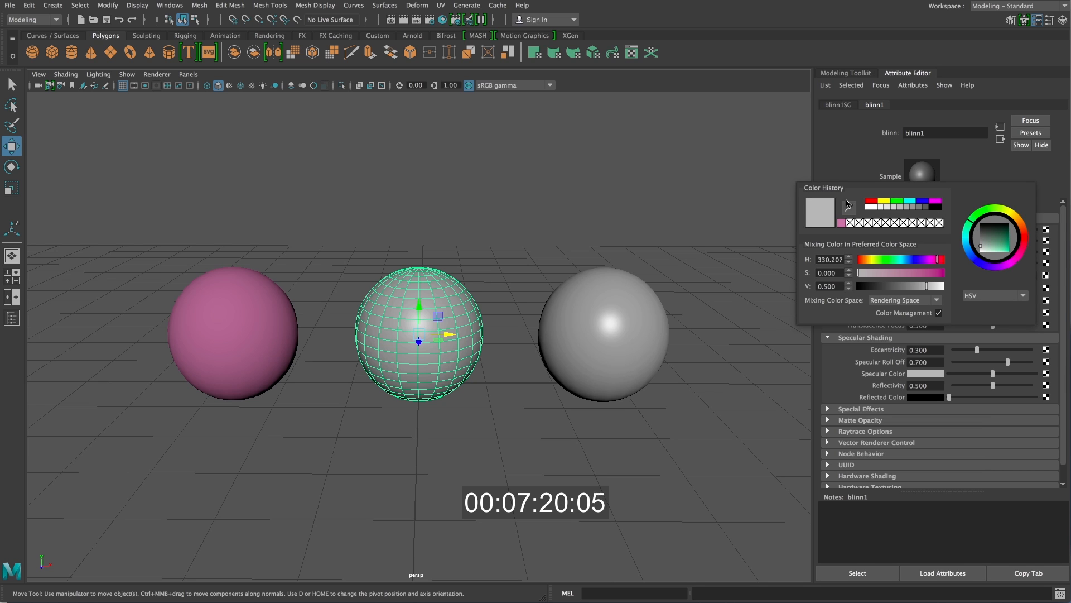
left_click(885, 203)
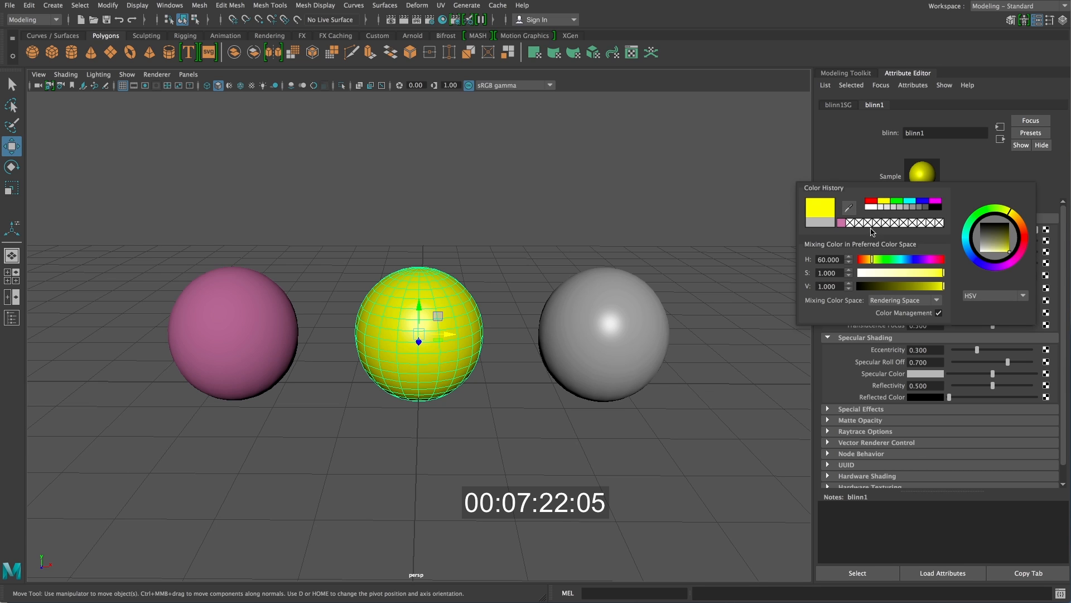
left_click_drag(990, 210, 971, 225)
left_click_drag(894, 260, 903, 267)
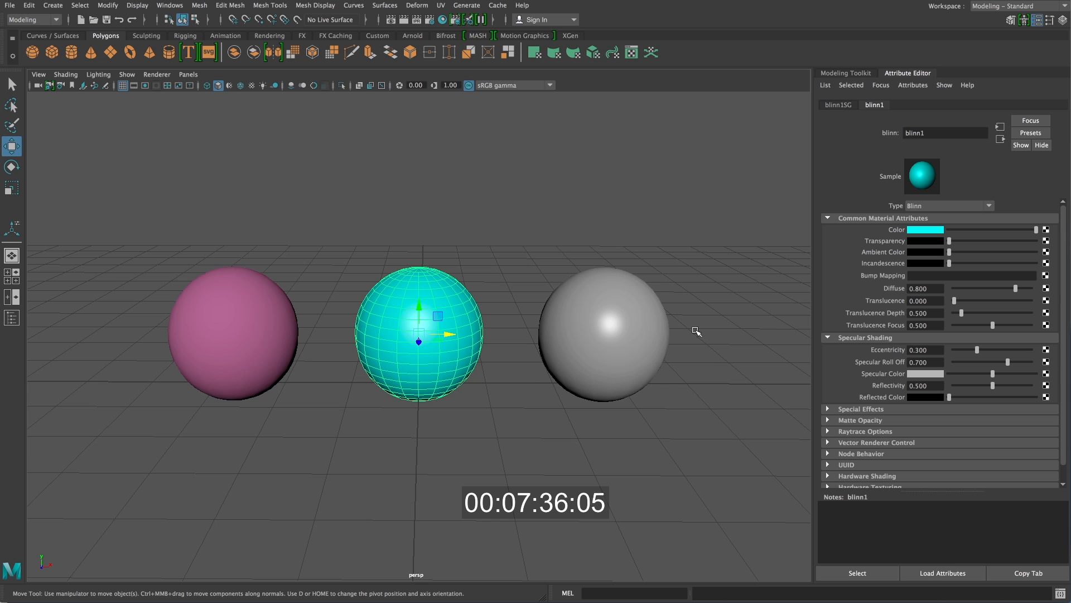
Set the pSphere3 sphere's Phong material color to a saturated blue with hue about 236, and deselect the sphere.
left_click(635, 326)
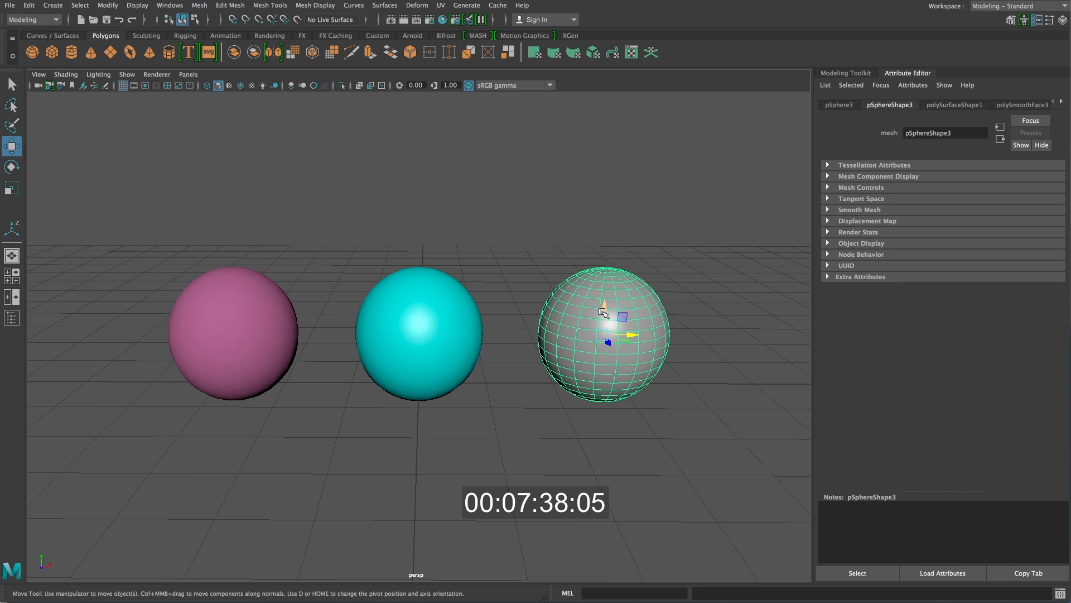
right_click(610, 311)
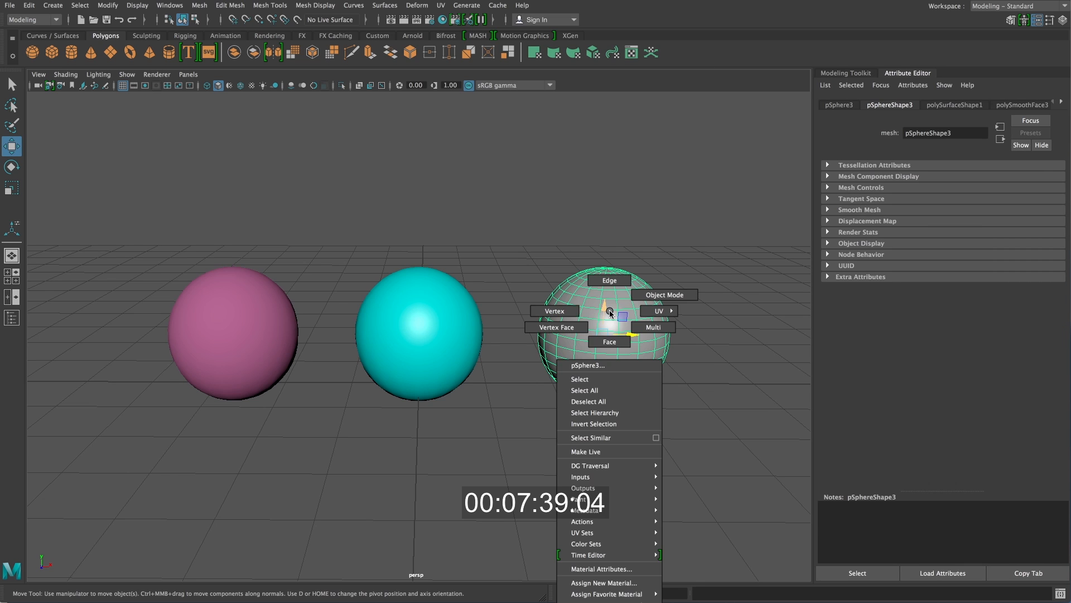
left_click(601, 569)
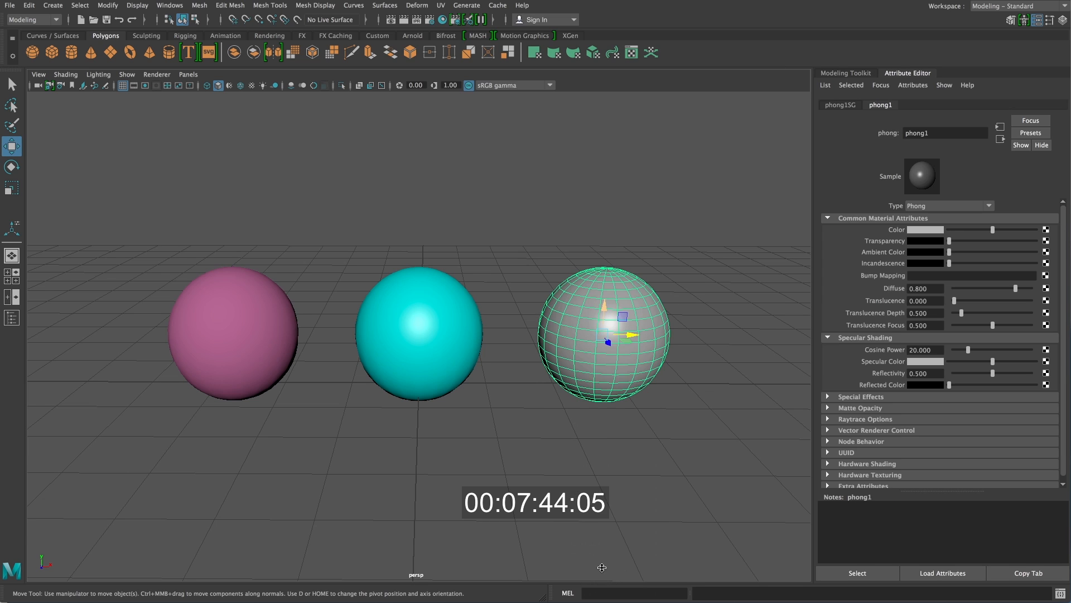
left_click(926, 231)
left_click(876, 259)
left_click(880, 201)
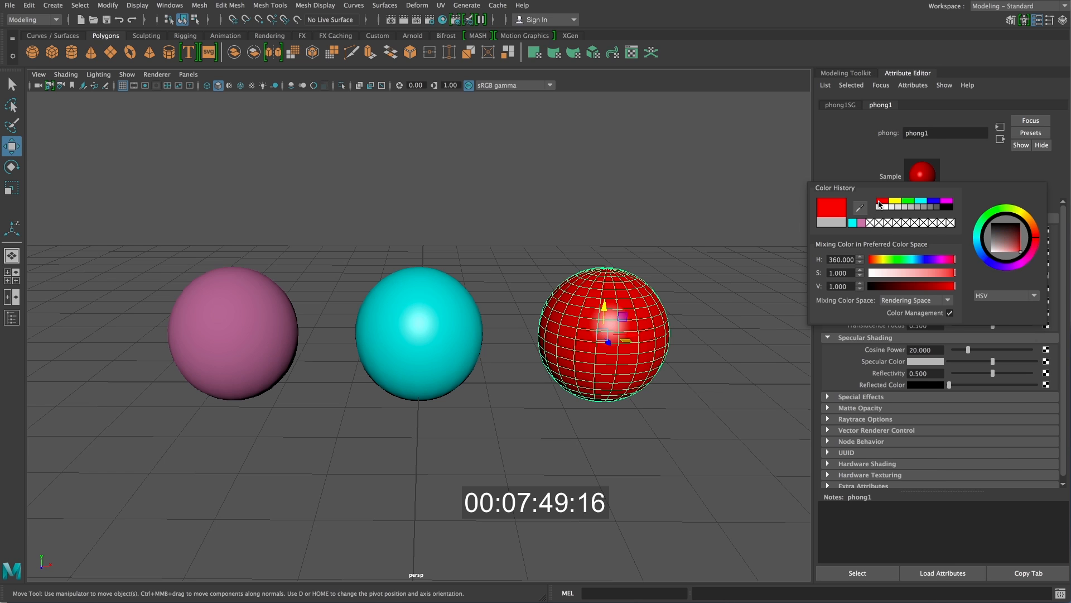
left_click(935, 201)
left_click(935, 260)
left_click_drag(934, 263, 925, 261)
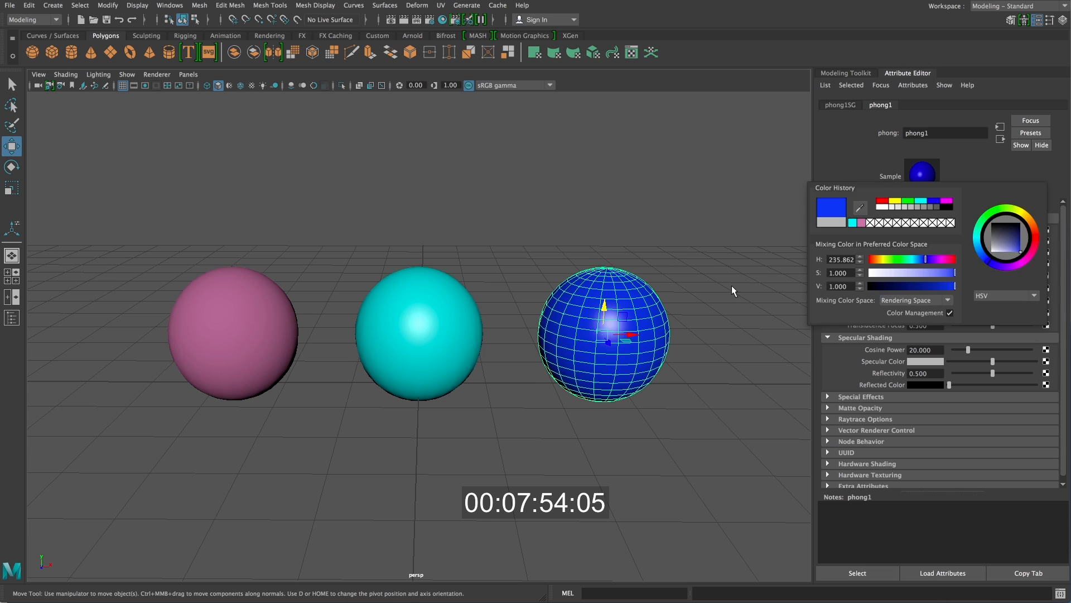
left_click(666, 189)
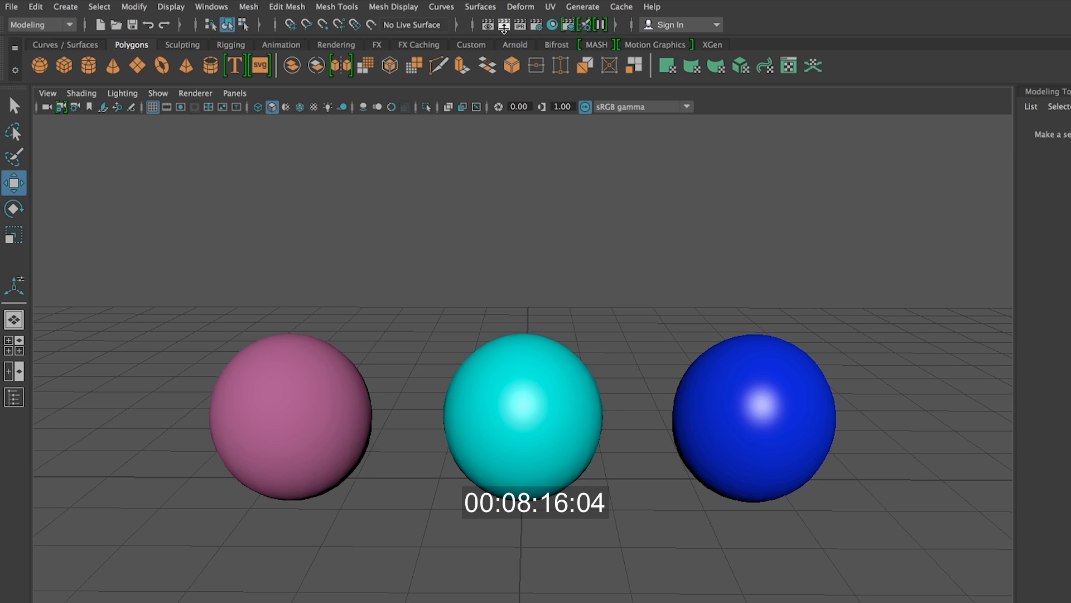
Render the current frame to inspect the three shaded spheres, and close the render window.
left_click(504, 25)
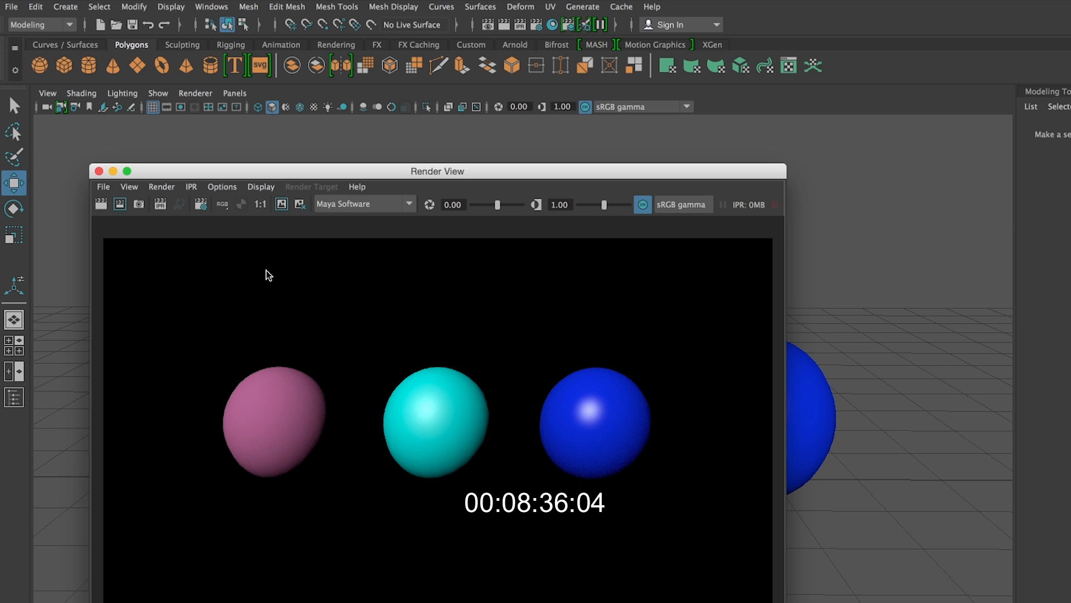
left_click(99, 171)
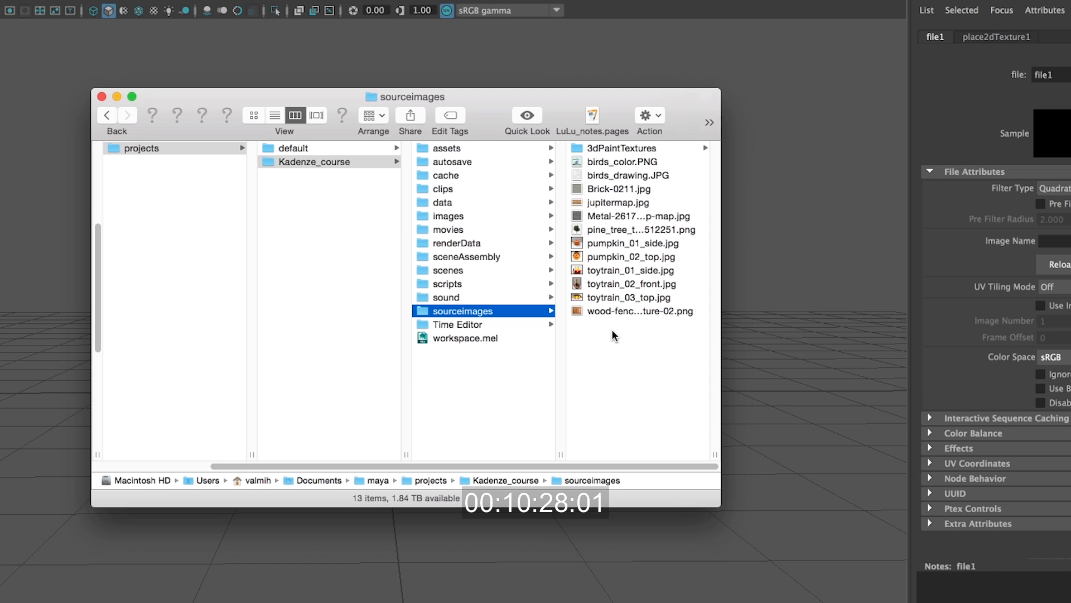
Show the contents of the Kadenze_course project's scenes folder in Finder.
left_click(507, 269)
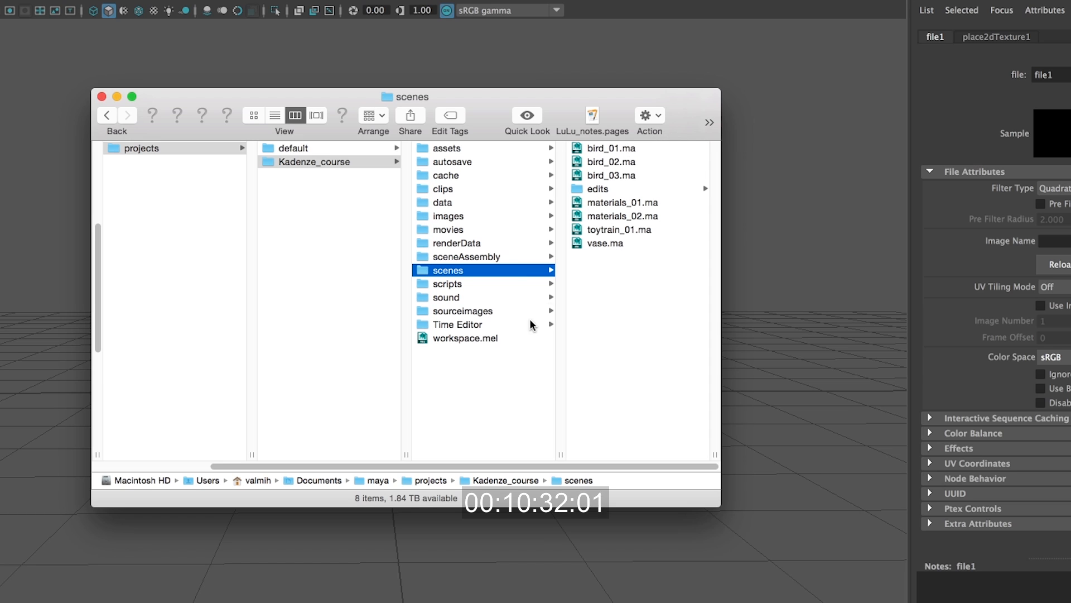
Look through the Kadenze_course project's sourceimages and scenes folders, and close the Finder window.
left_click(499, 313)
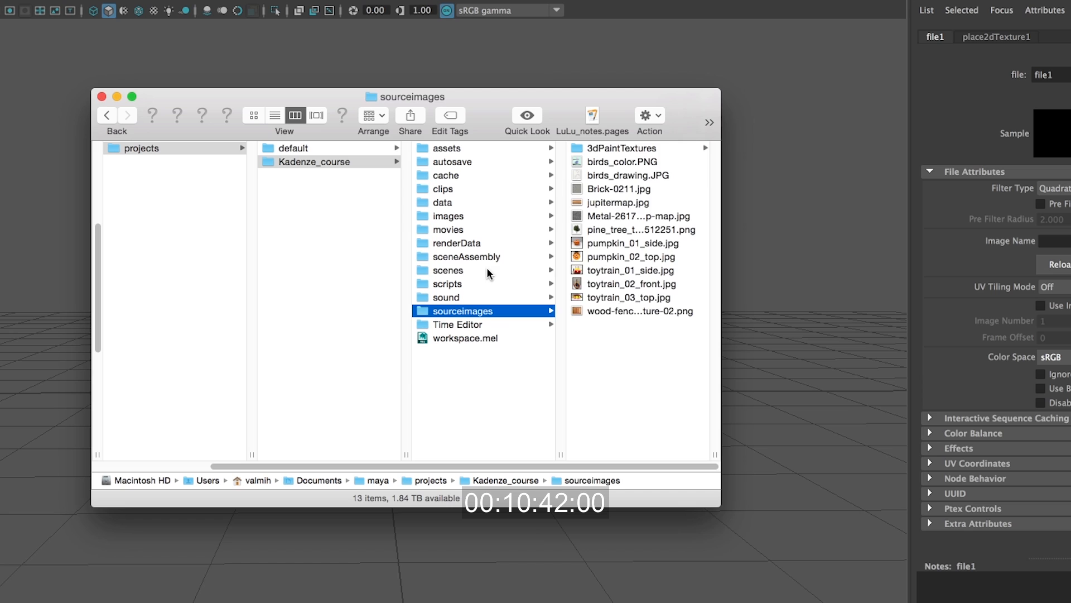
left_click(487, 269)
left_click(490, 311)
left_click(101, 96)
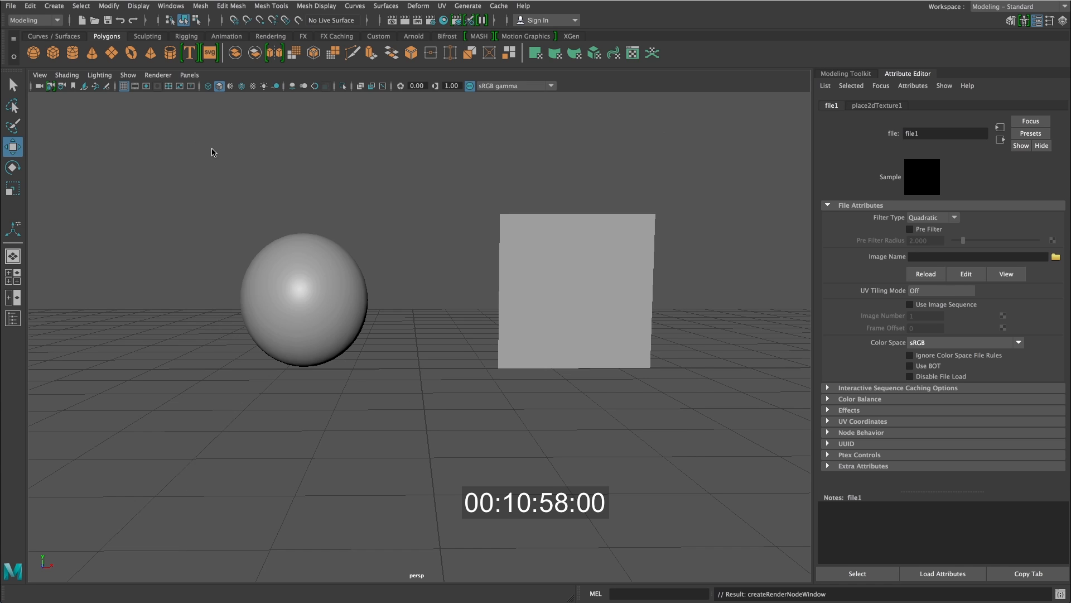
Assign a new Blinn material to the pSphere1 sphere.
right_click_drag(334, 295, 352, 571)
left_click(323, 297)
left_click_drag(677, 276, 424, 118)
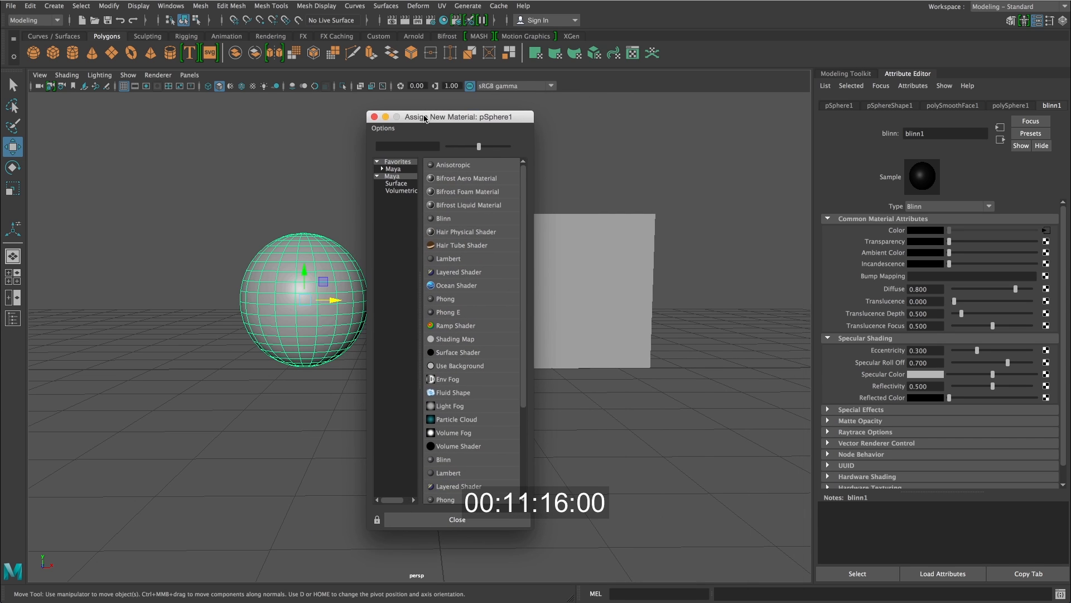
left_click(441, 219)
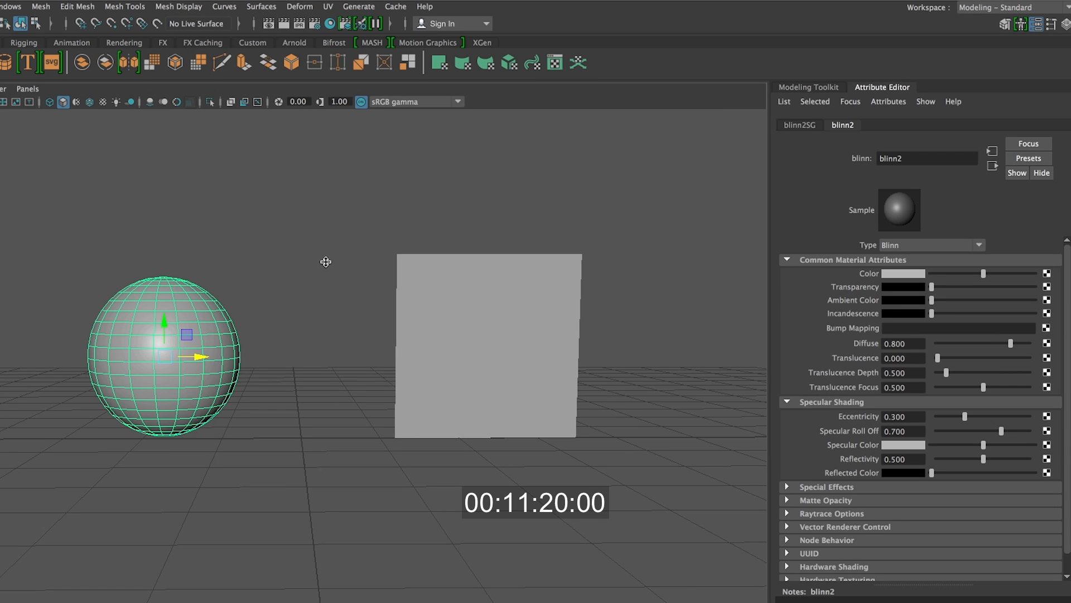
Map a File texture to the sphere's Blinn color and load jupitermap.jpg from the project's sourceimages folder.
left_click(1048, 275)
left_click_drag(16, 255, 466, 143)
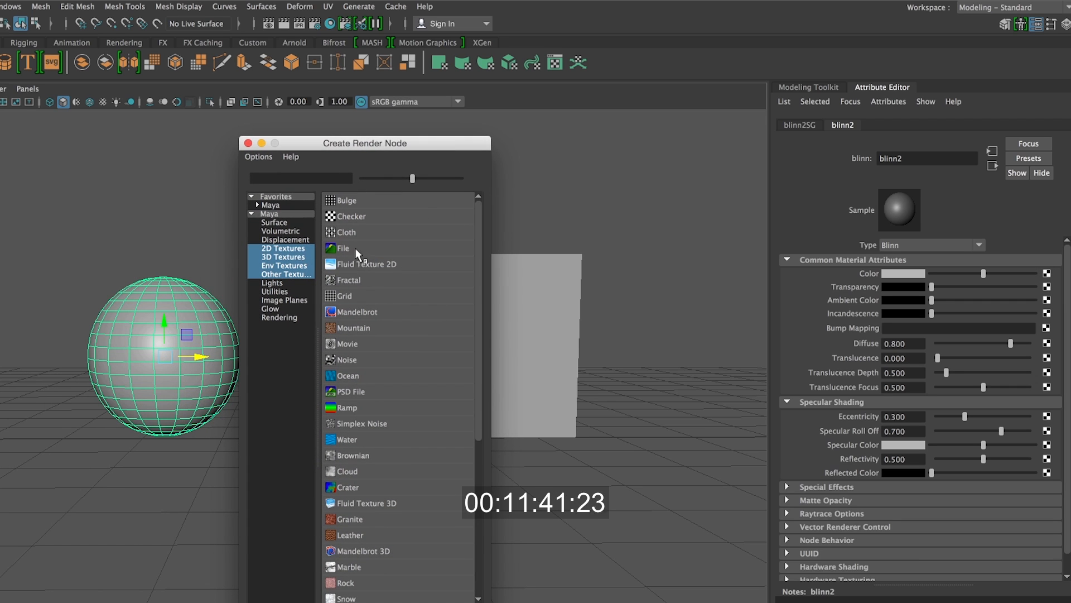
left_click(356, 248)
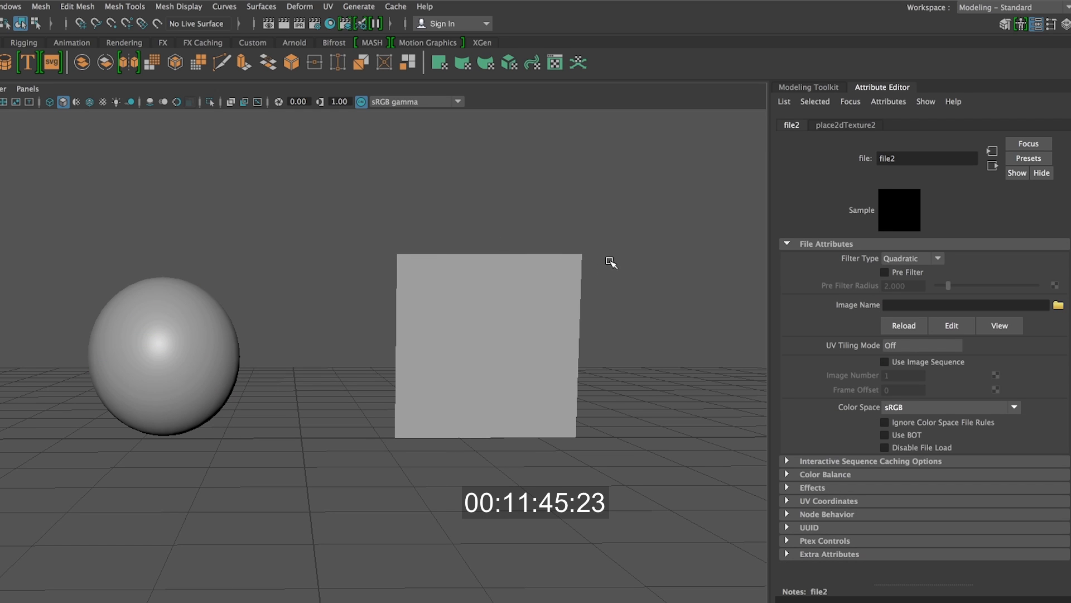
left_click(1058, 305)
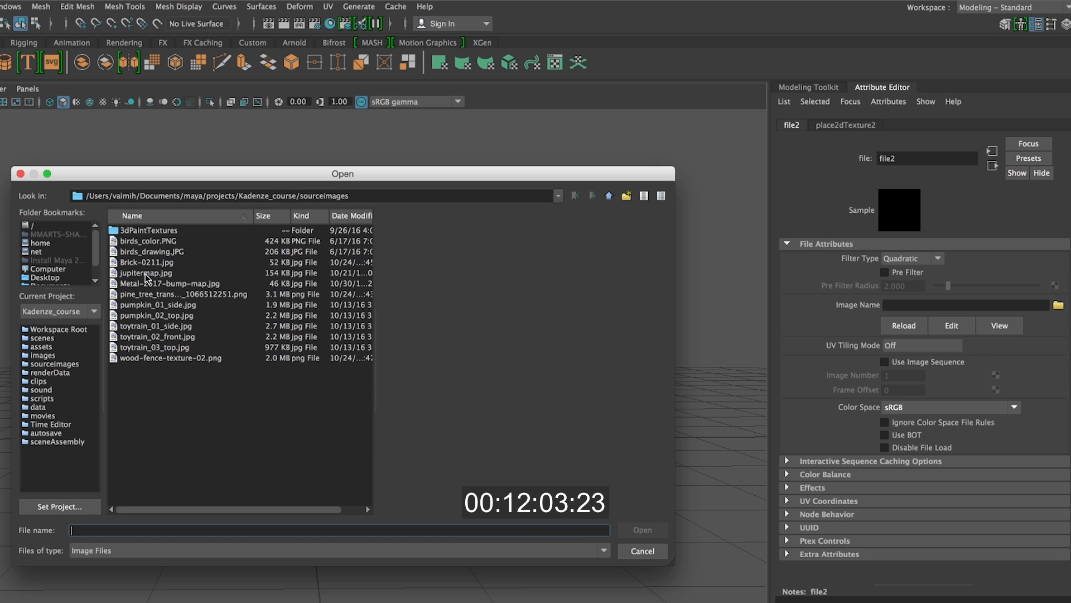
left_click(146, 274)
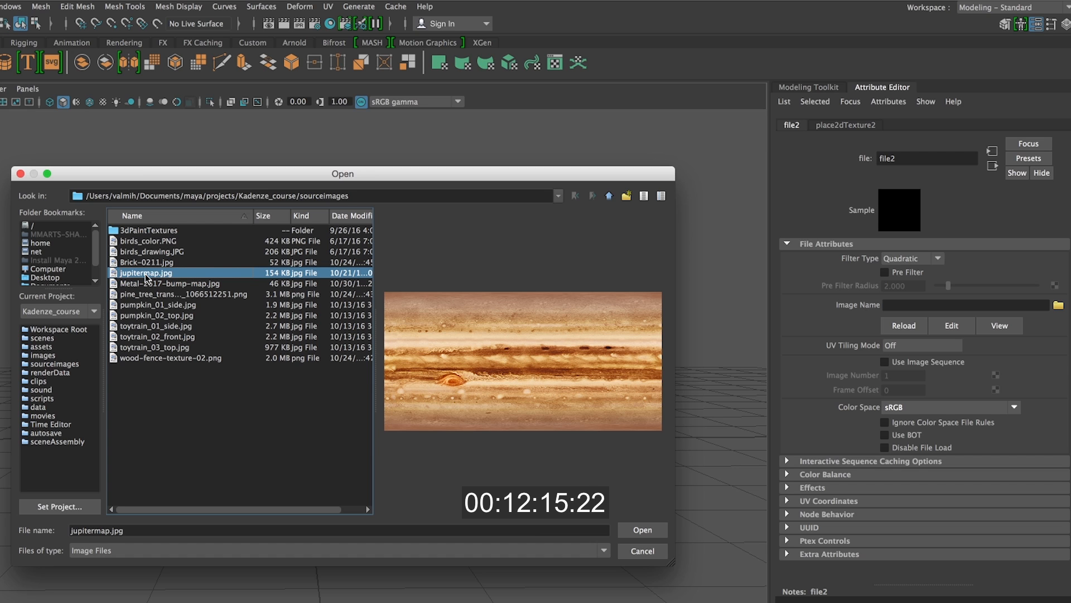
left_click(642, 530)
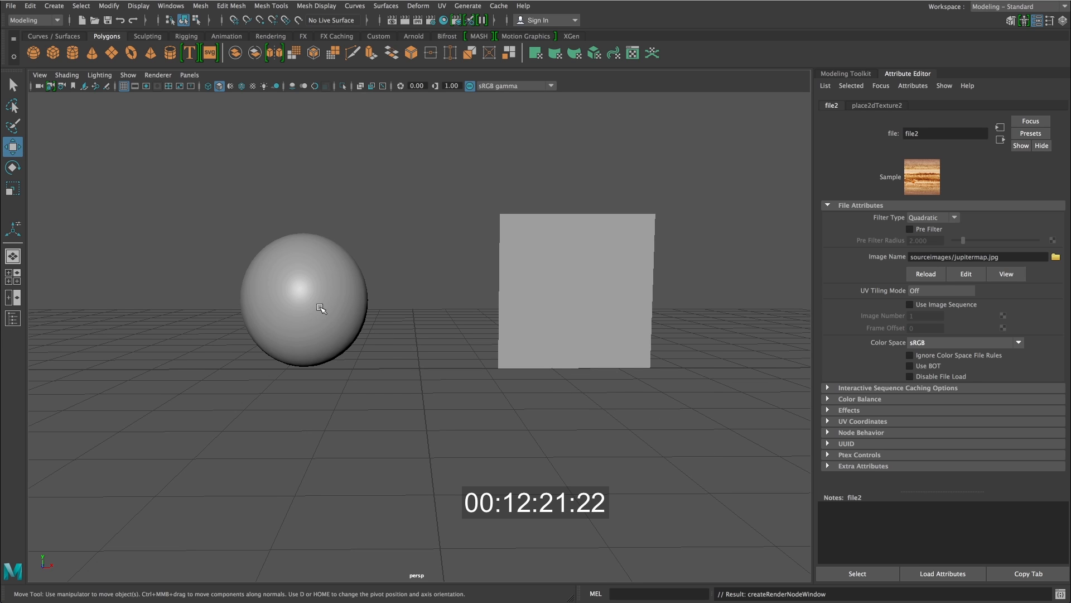
Compare shaded and textured viewport display on the sphere, leaving textured display on, and inspect the Jupiter map.
key("6")
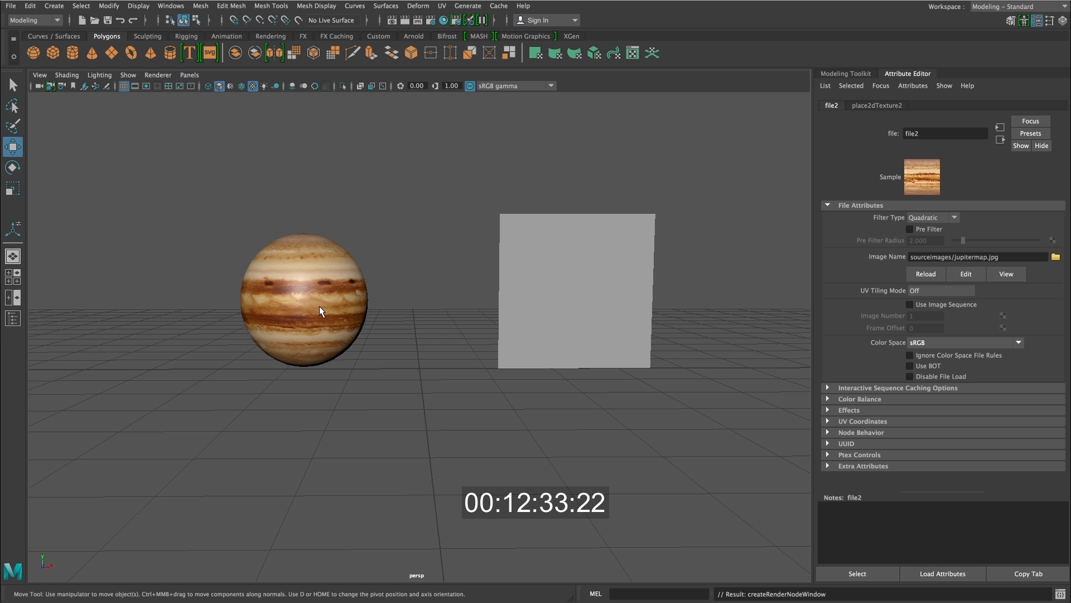
key("5")
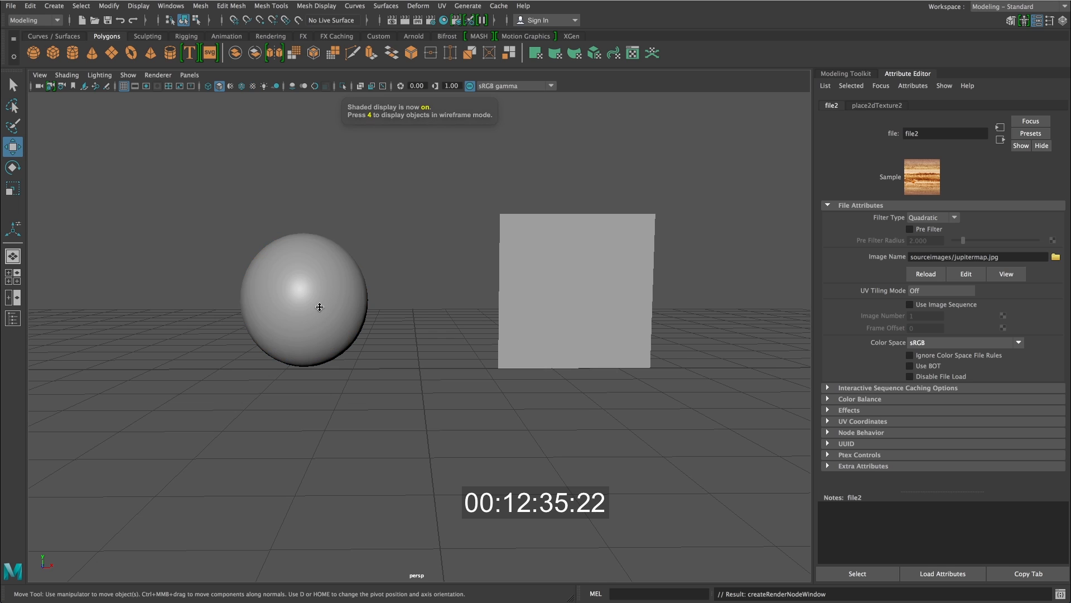
key("6")
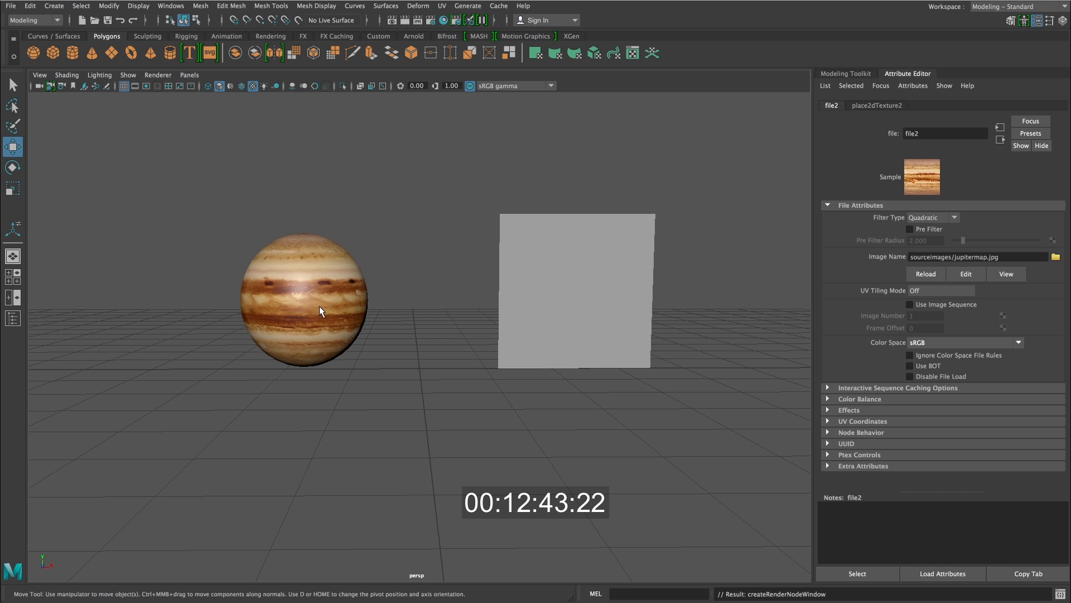
key("5")
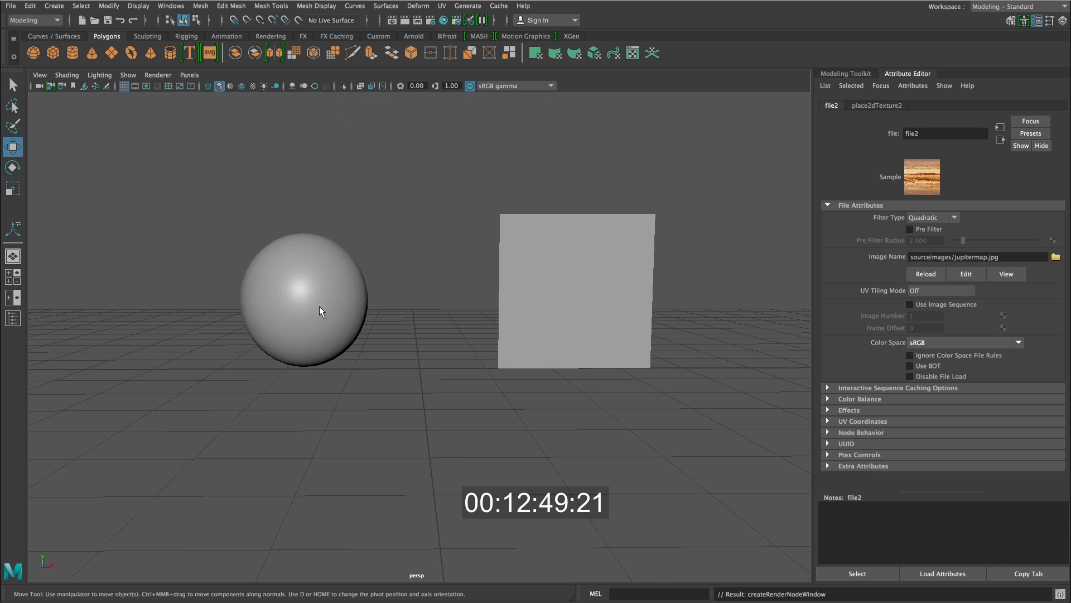
key("6")
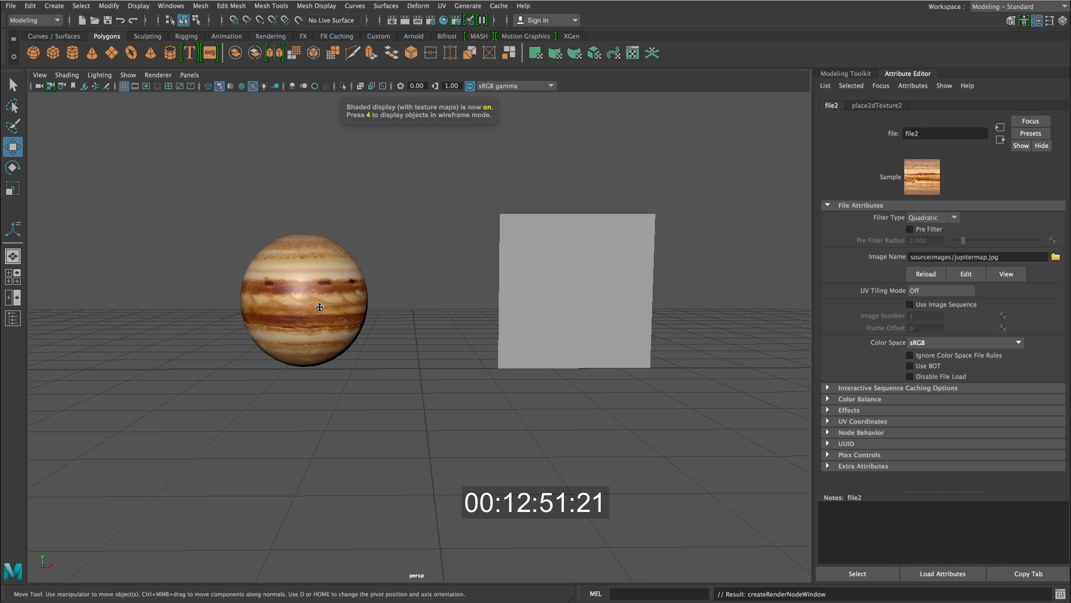
mouse_move(319, 307)
left_mouse_down("alt")
mouse_move(468, 316)
mouse_move(394, 328)
mouse_move(312, 307)
left_mouse_up("alt")
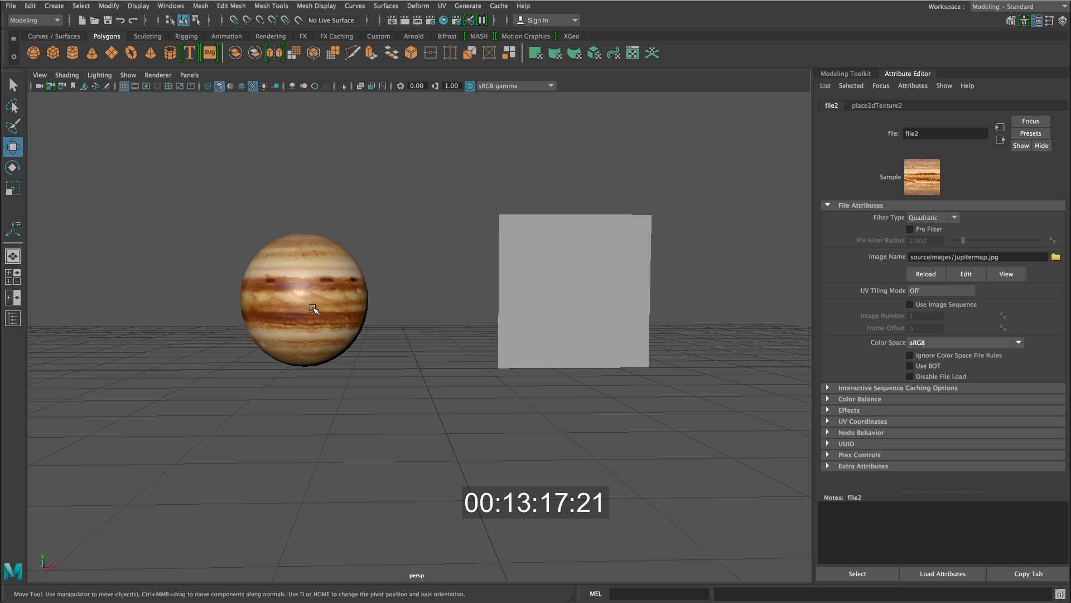
mouse_move(339, 311)
left_mouse_down("alt")
mouse_move(327, 302)
mouse_move(332, 281)
mouse_move(328, 327)
left_mouse_up("alt")
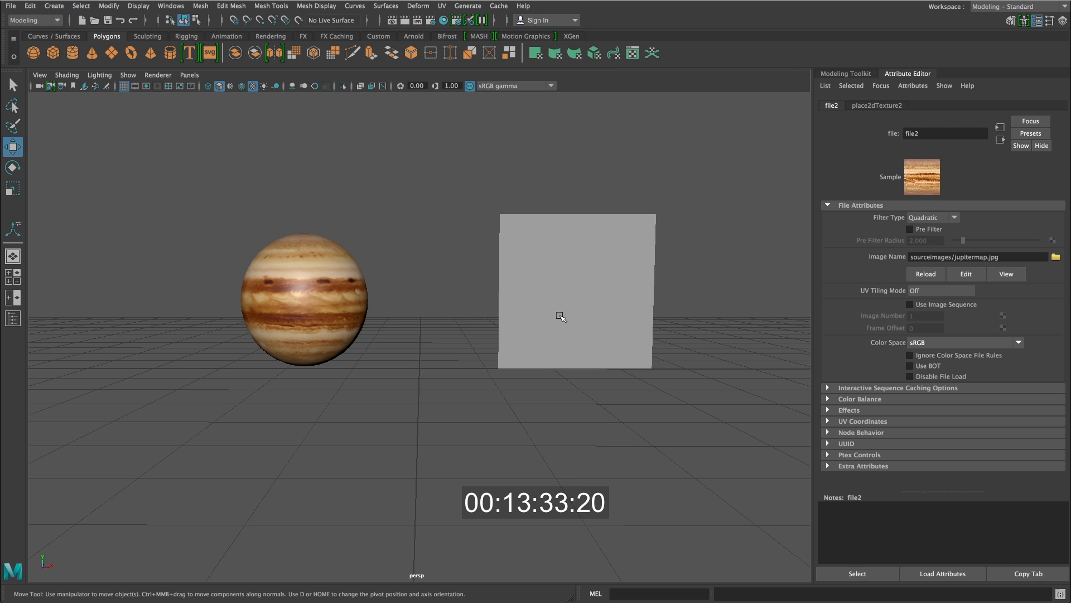
Assign a new Lambert material to the pPlane1 plane beside the sphere.
left_click(566, 289)
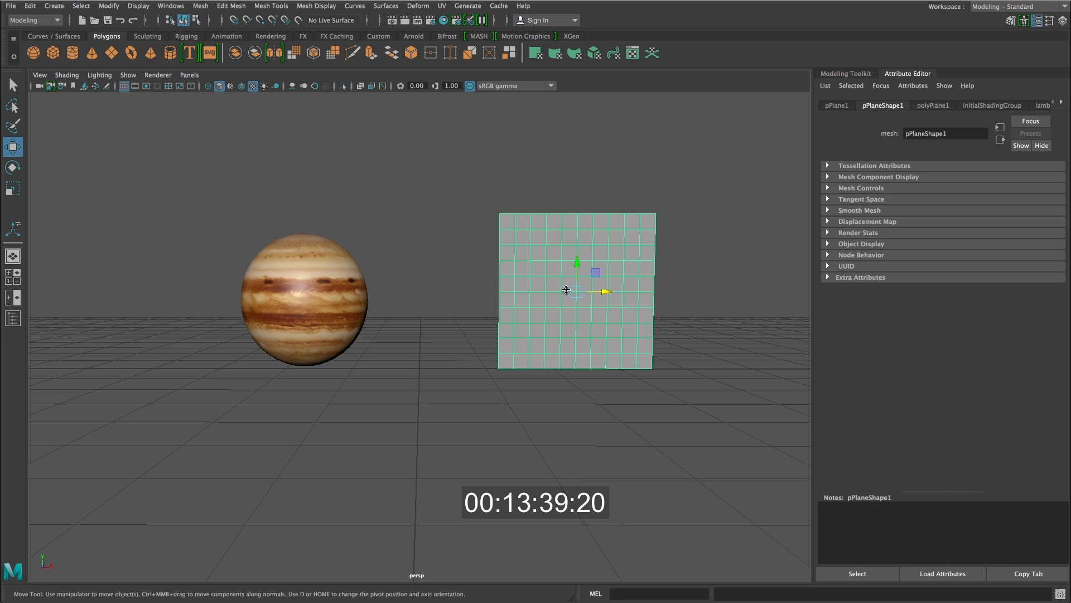
right_click(566, 290)
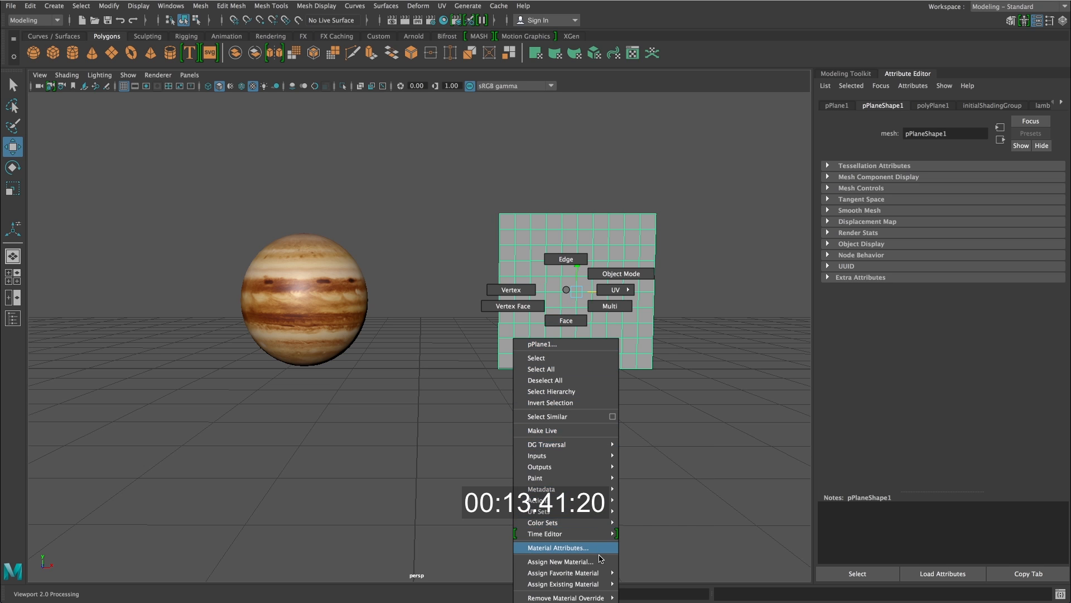
left_click(560, 561)
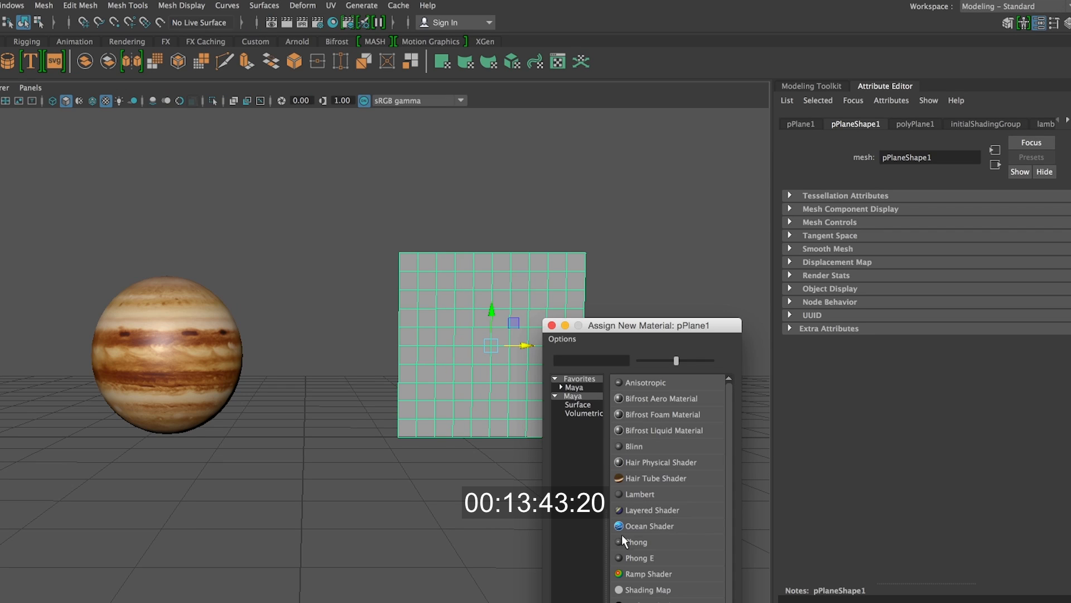
left_click(663, 495)
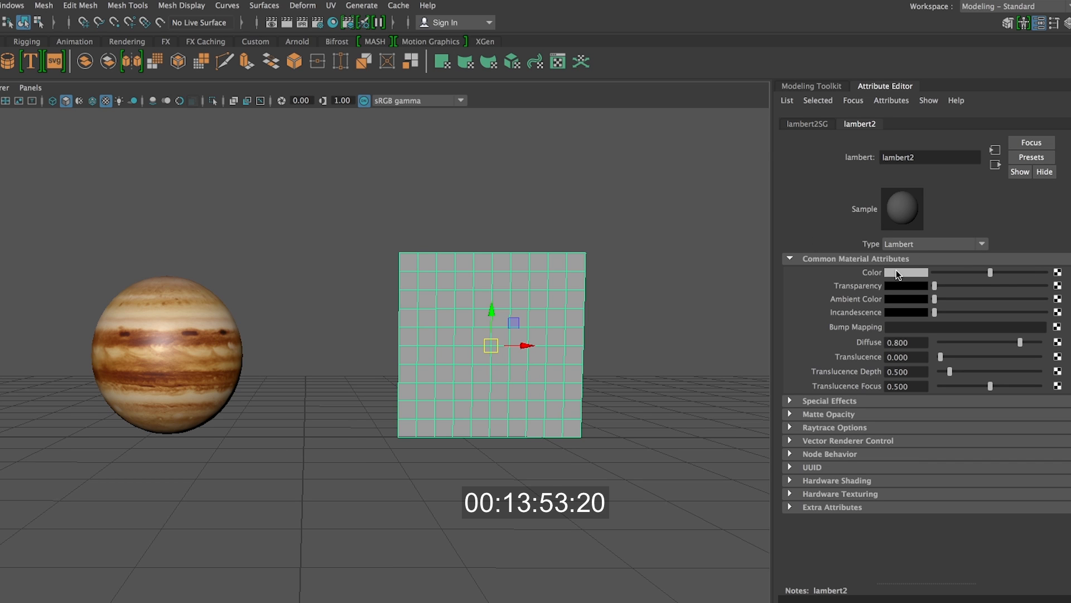
Map a File texture to the plane's Lambert color and load pine_tree_transparent_alpha_20131030_1066512251.png from sourceimages.
left_click(1058, 272)
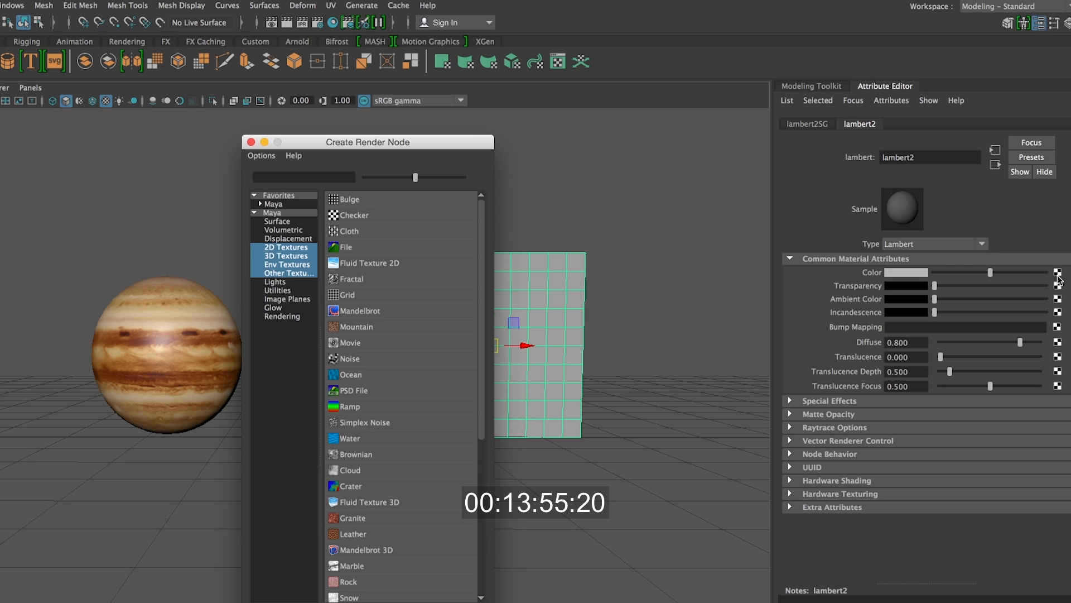
left_click(362, 246)
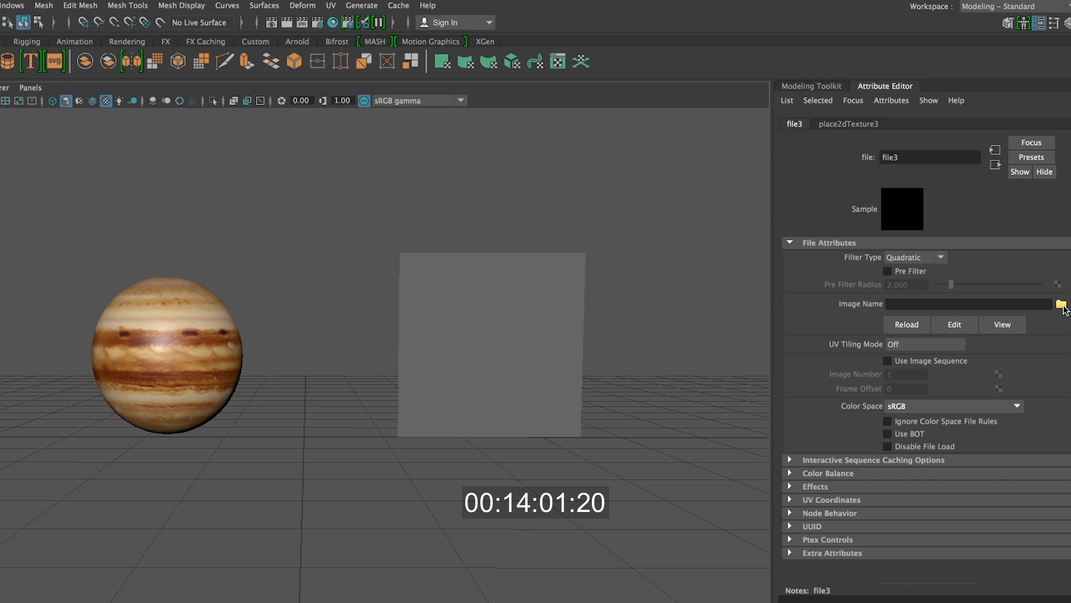
left_click(1062, 305)
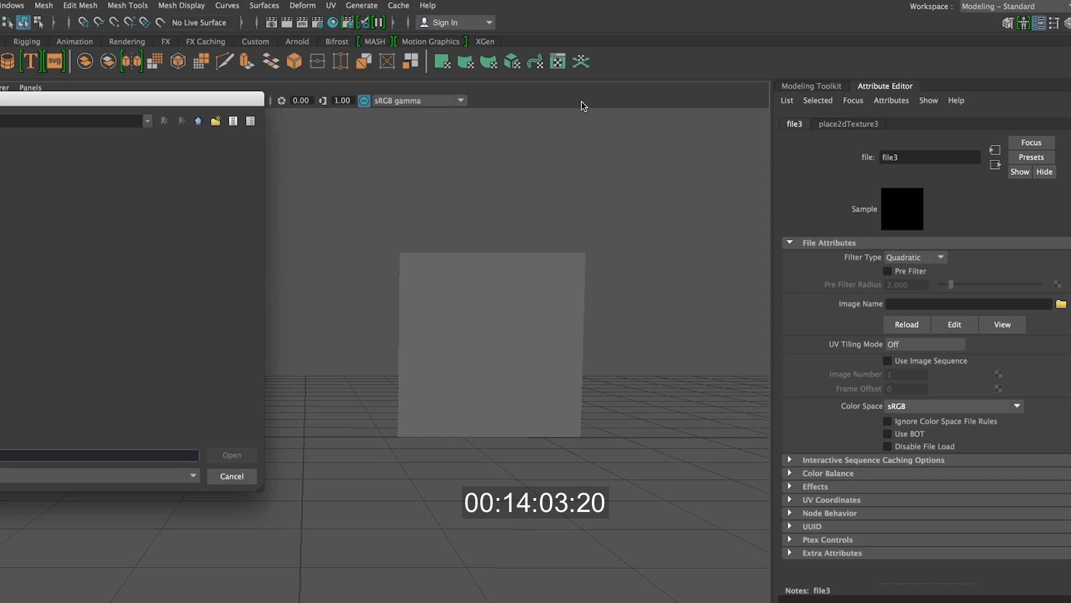
left_click_drag(235, 103, 628, 198)
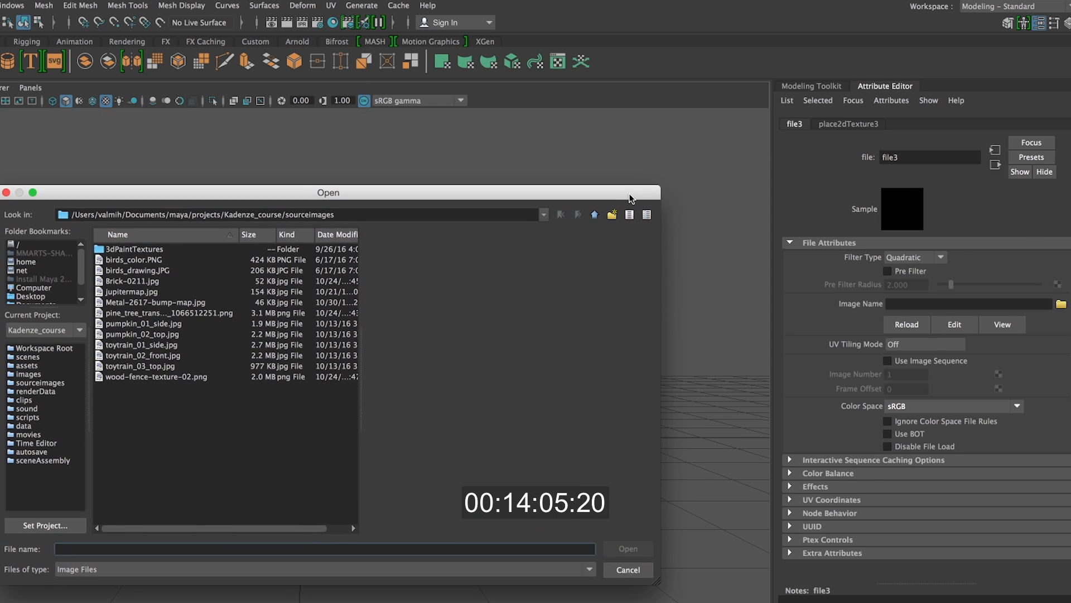
left_click(217, 314)
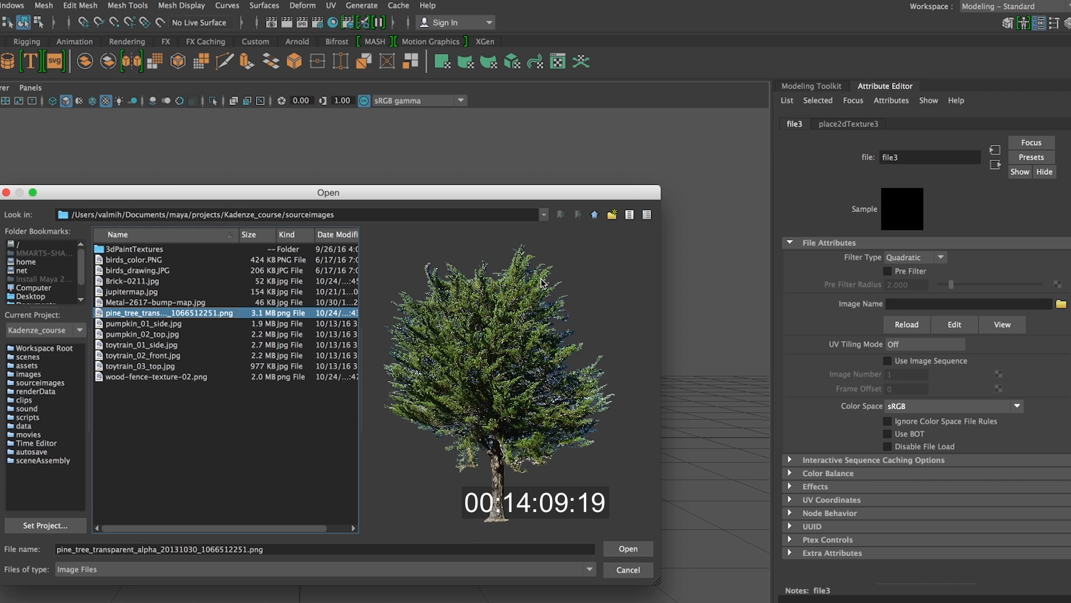
left_click(606, 546)
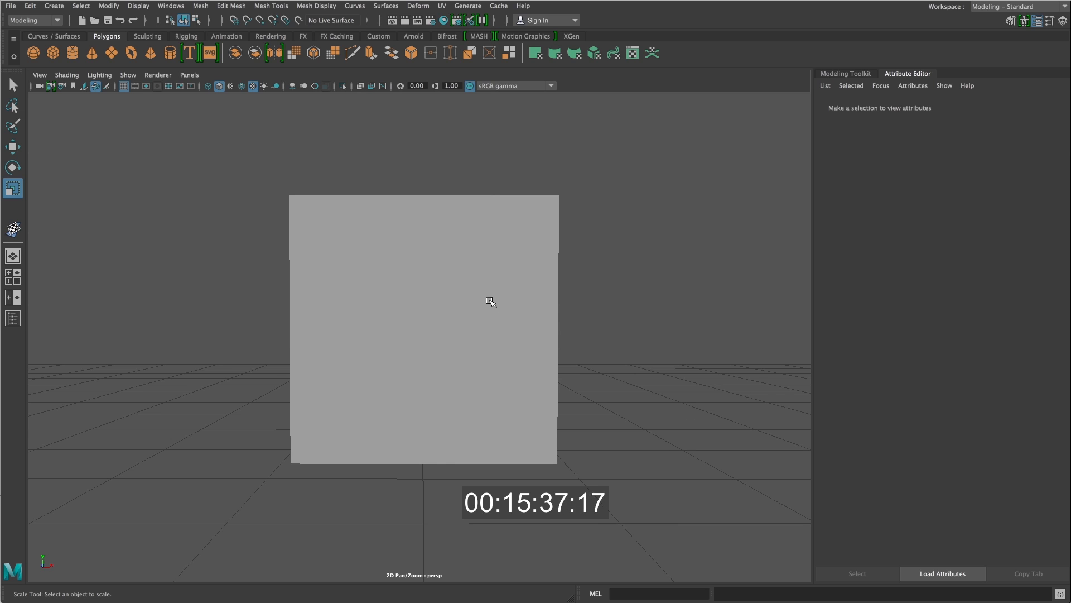
Assign a new Lambert material to the single upright plane, pPlane1.
right_click(486, 298)
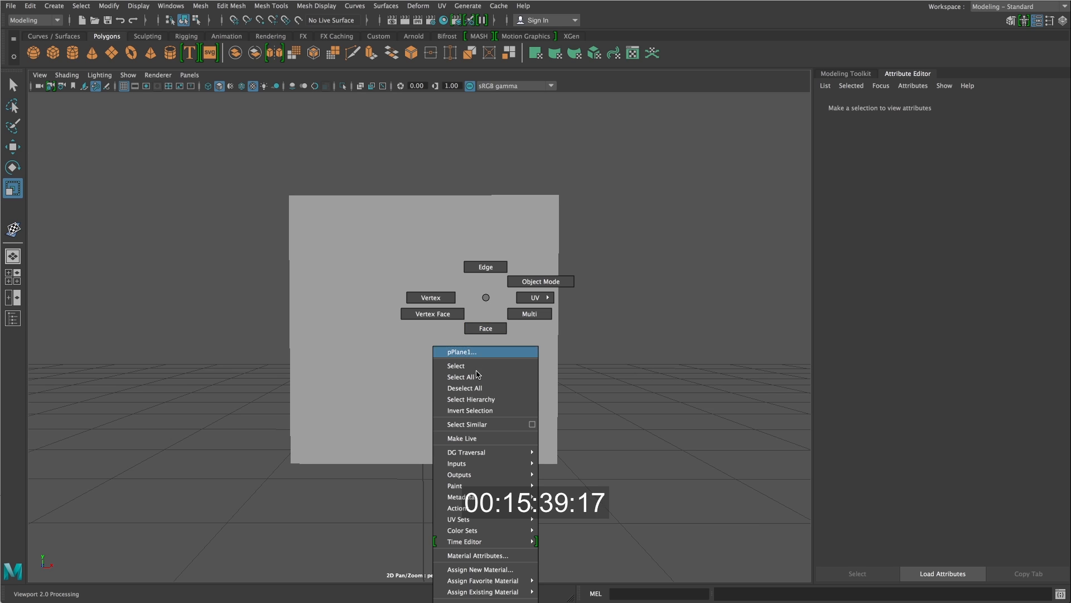
left_click(520, 569)
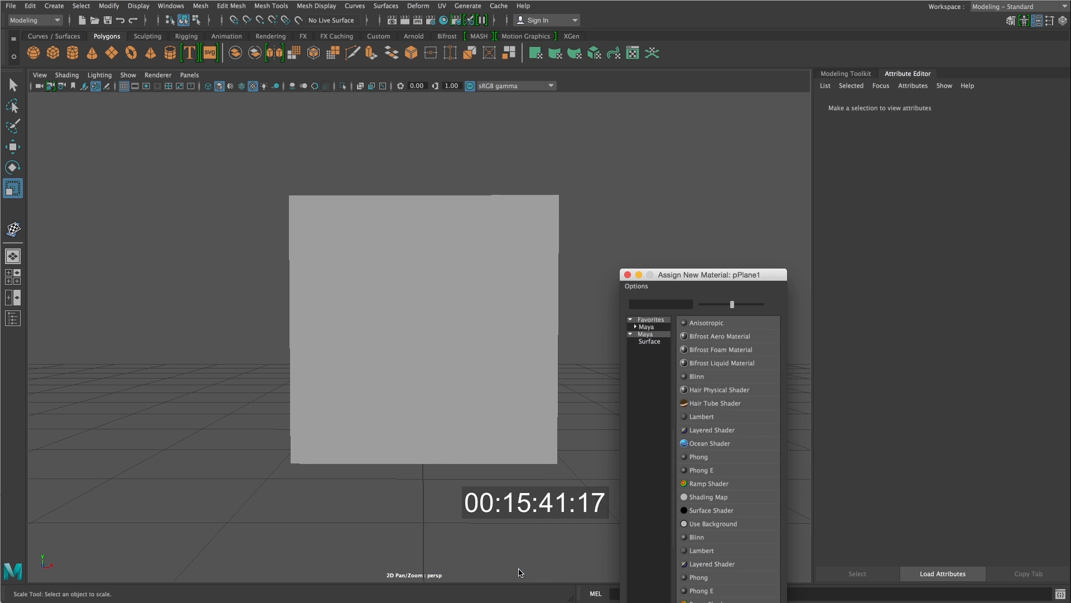
left_click(697, 416)
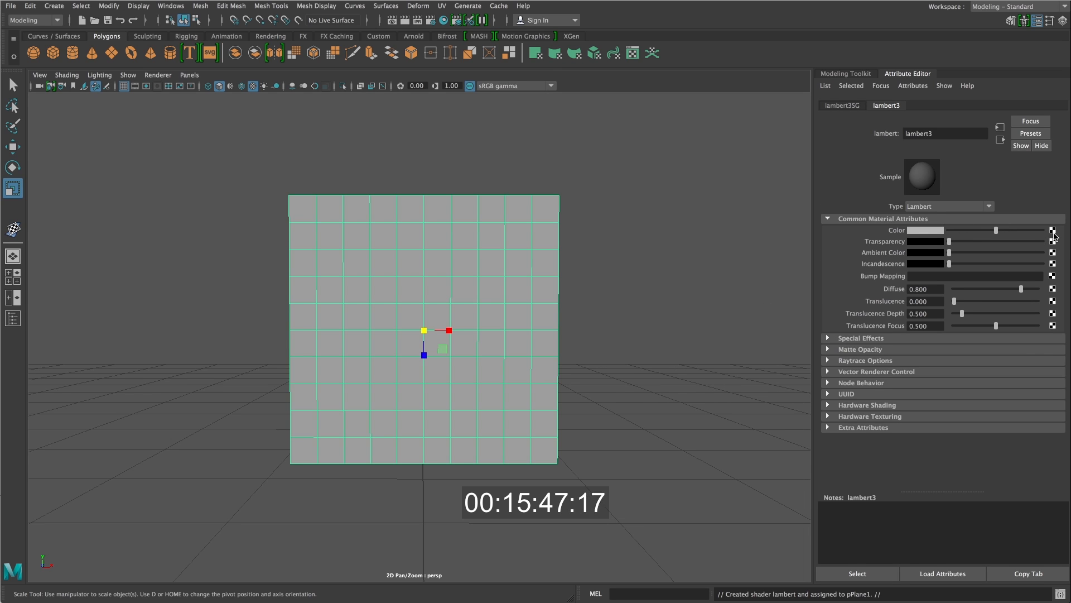
Map a File texture to the new Lambert's color and load brick.jpg from the project's sourceimages folder.
left_click(1052, 231)
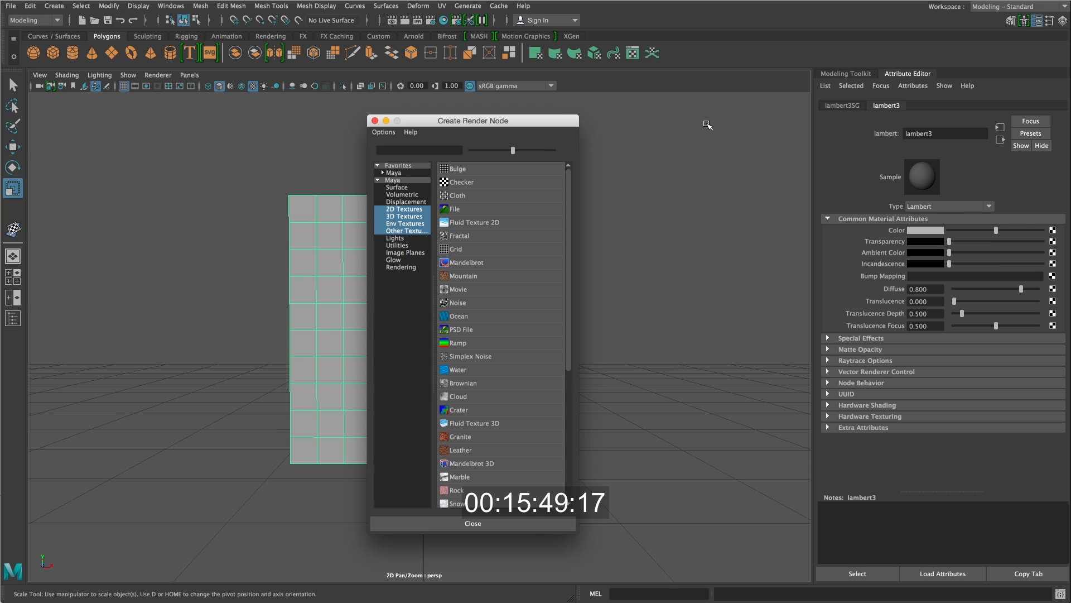
left_click(481, 209)
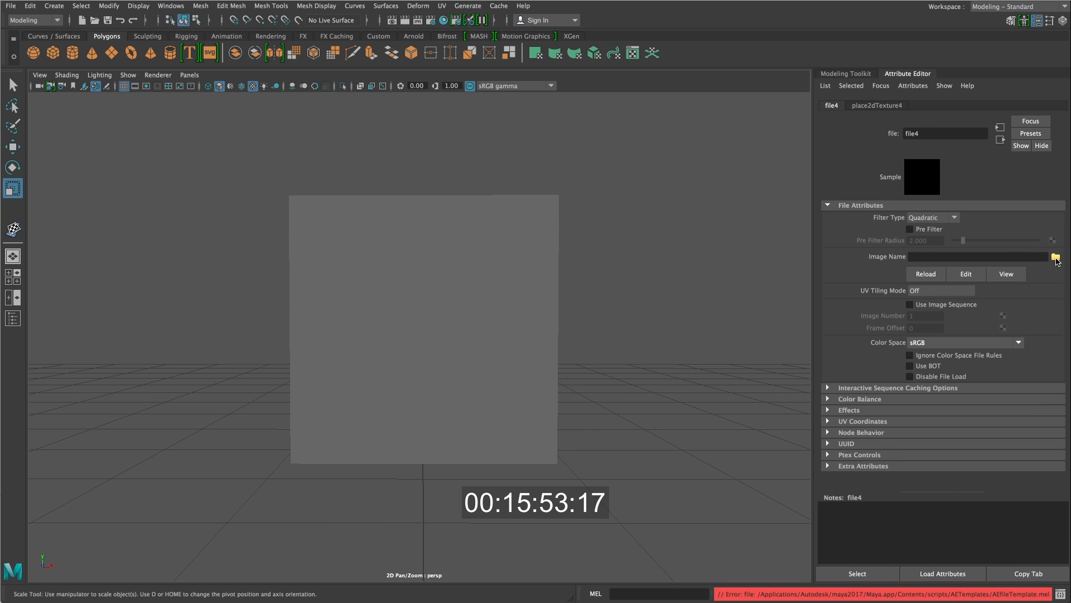
left_click(1056, 257)
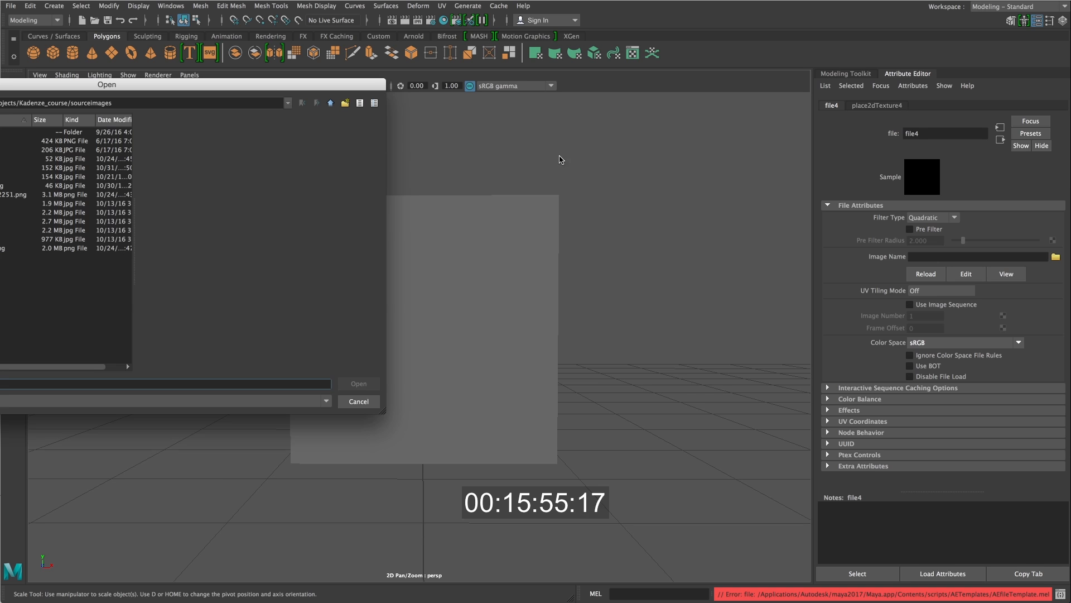
left_click_drag(588, 128, 699, 152)
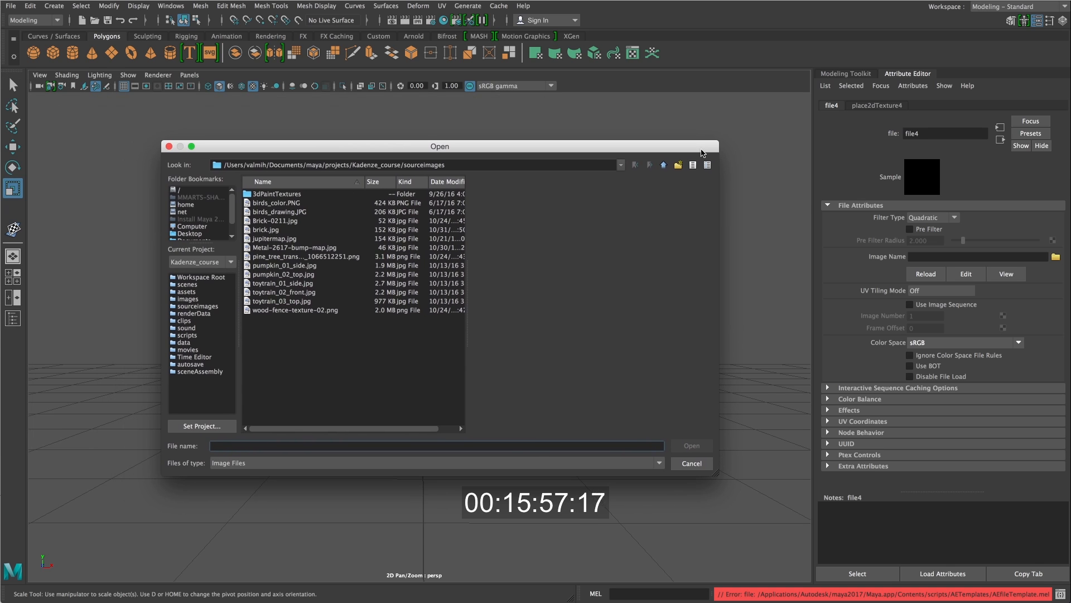
left_click(313, 231)
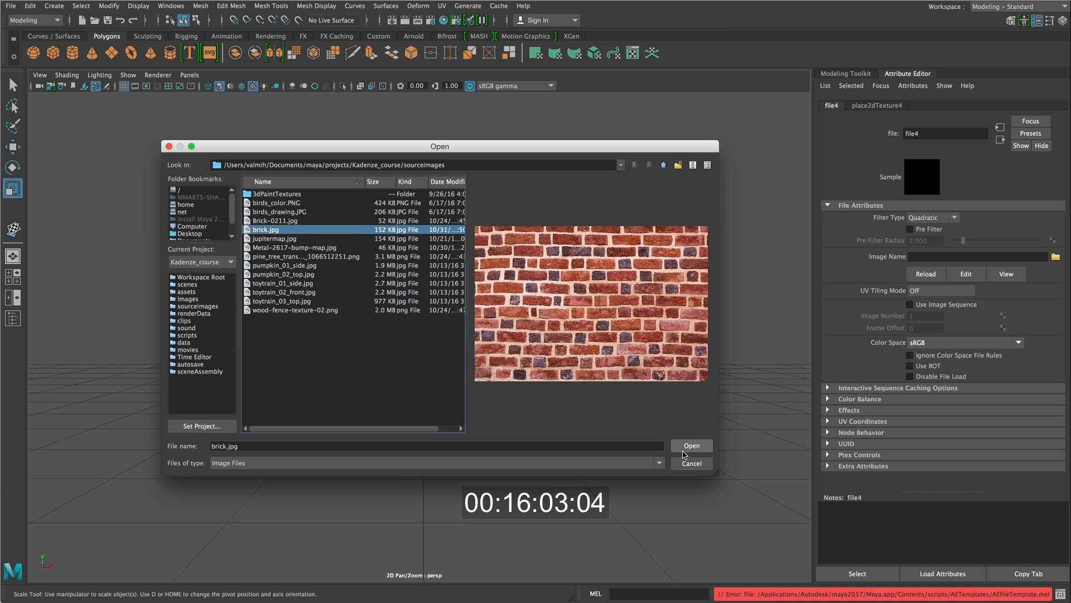
left_click(685, 447)
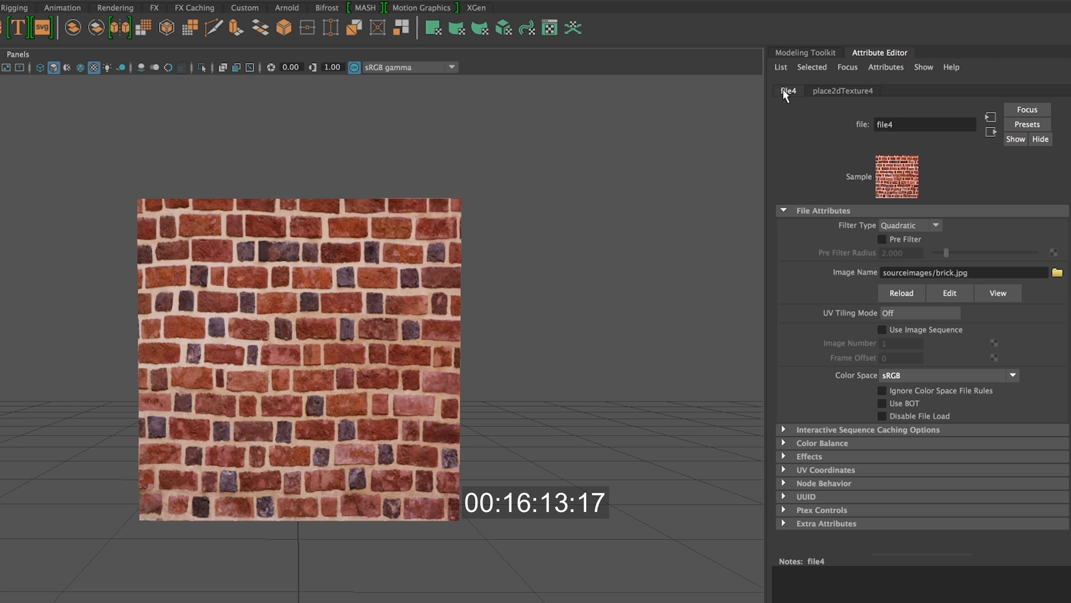
Open the brick texture's 2D placement node and set its Coverage to 0.5 by 0.5.
left_click(834, 92)
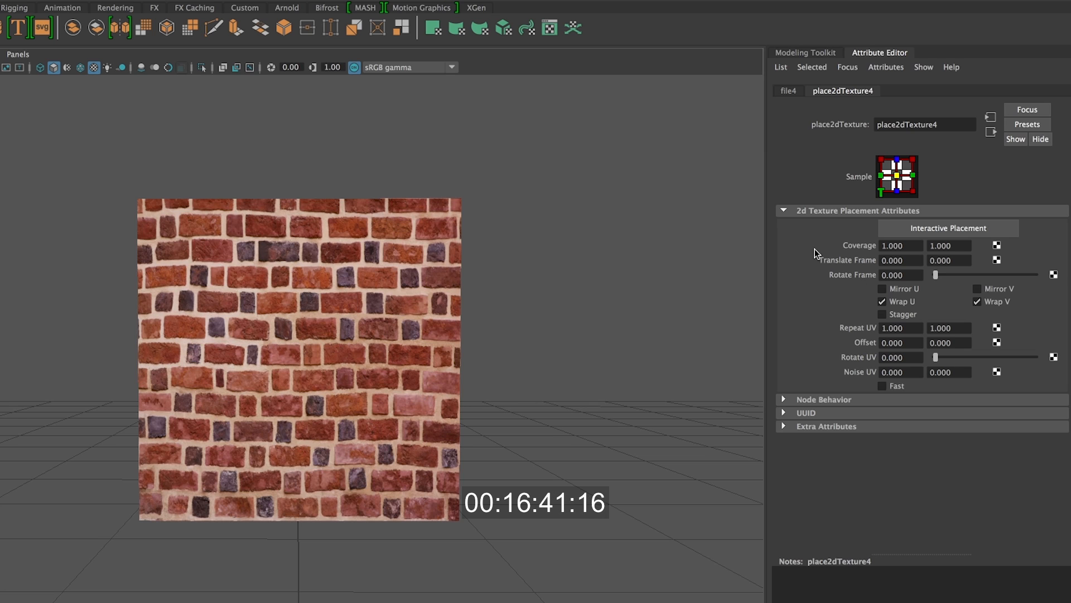
left_click_drag(909, 246, 867, 251)
type("0.5")
key("Return")
left_click_drag(957, 246, 928, 246)
type("0.5")
key("Return")
Set the brick texture's Repeat UV to 2 by 2 within its reduced coverage.
left_click(900, 328)
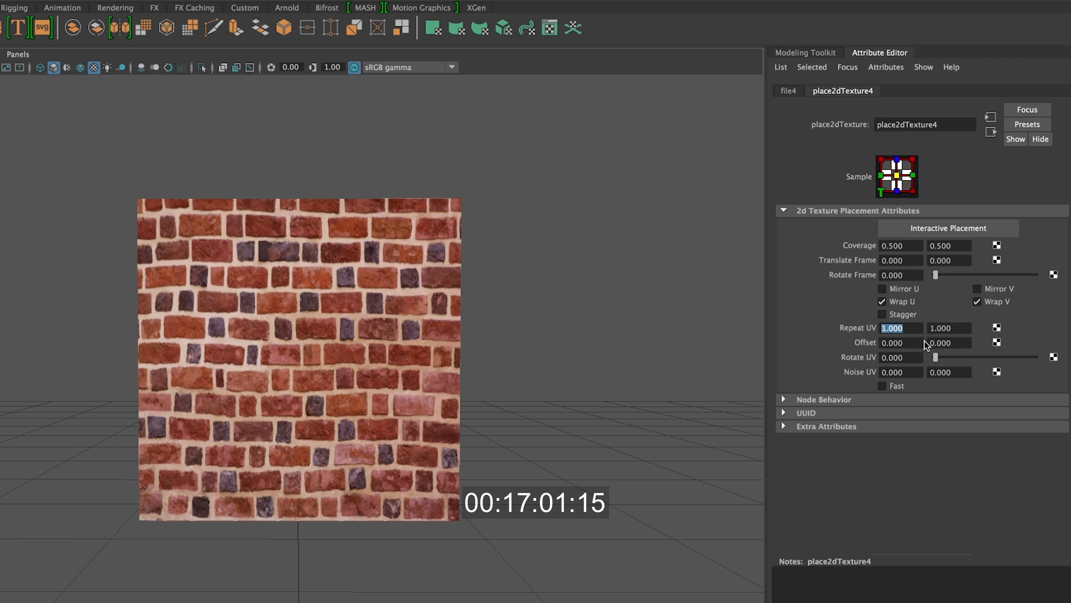
type("2")
left_click(952, 327)
left_click_drag(953, 327, 915, 323)
type("2")
key("Return")
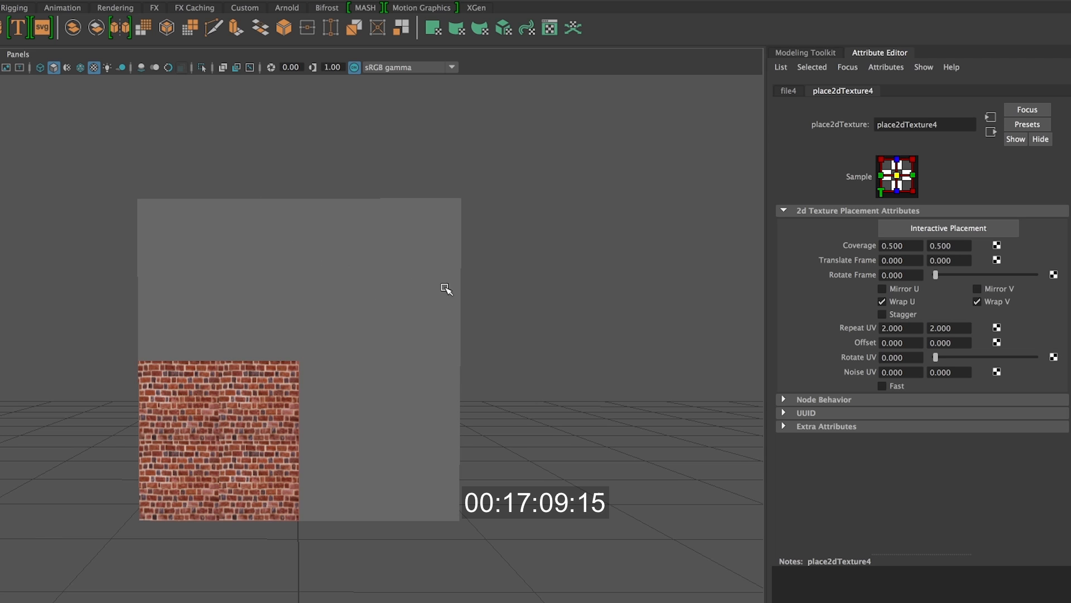
Set the brick texture's Repeat UV back to 1 by 1.
double_click(905, 328)
type("1")
key("Return")
key("Tab")
type("1")
key("Return")
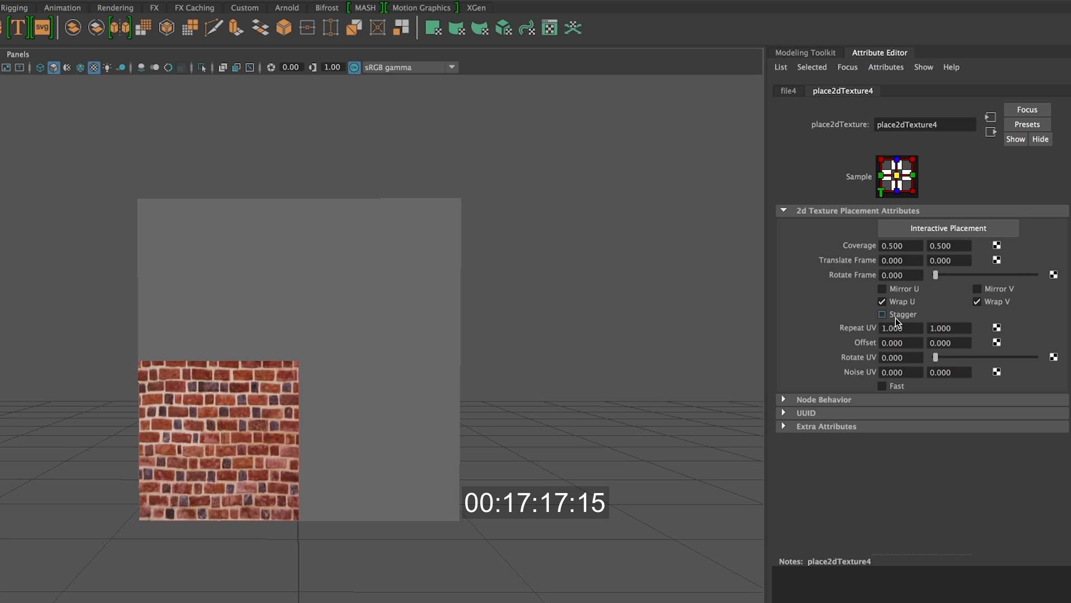
Restore the brick texture's Coverage to 1 by 1 so it fills the plane.
double_click(902, 247)
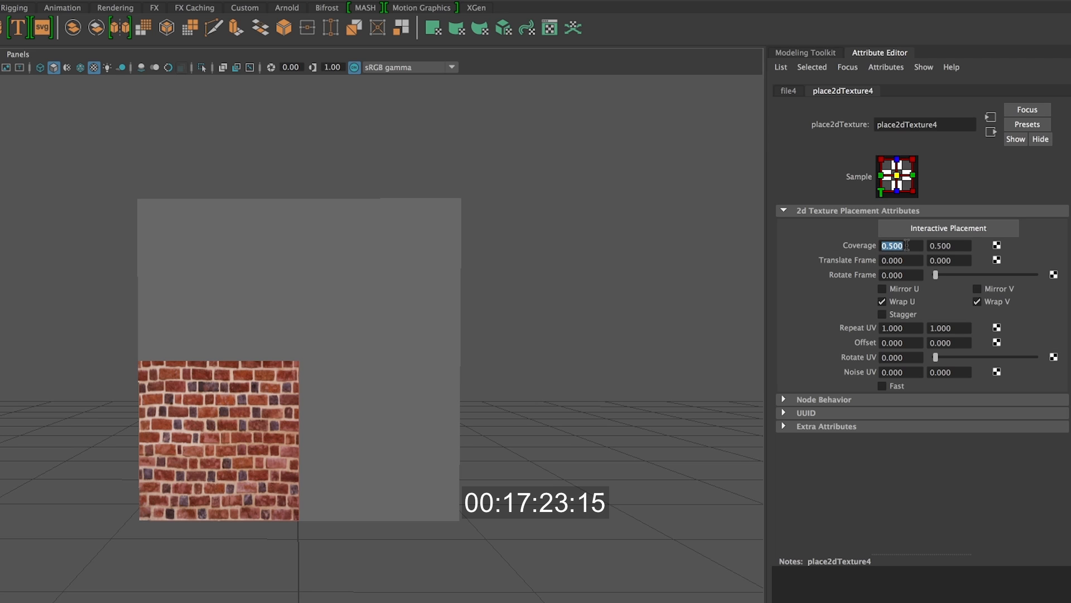
double_click(960, 246)
type("1")
key("Return")
double_click(895, 246)
type("1")
key("Return")
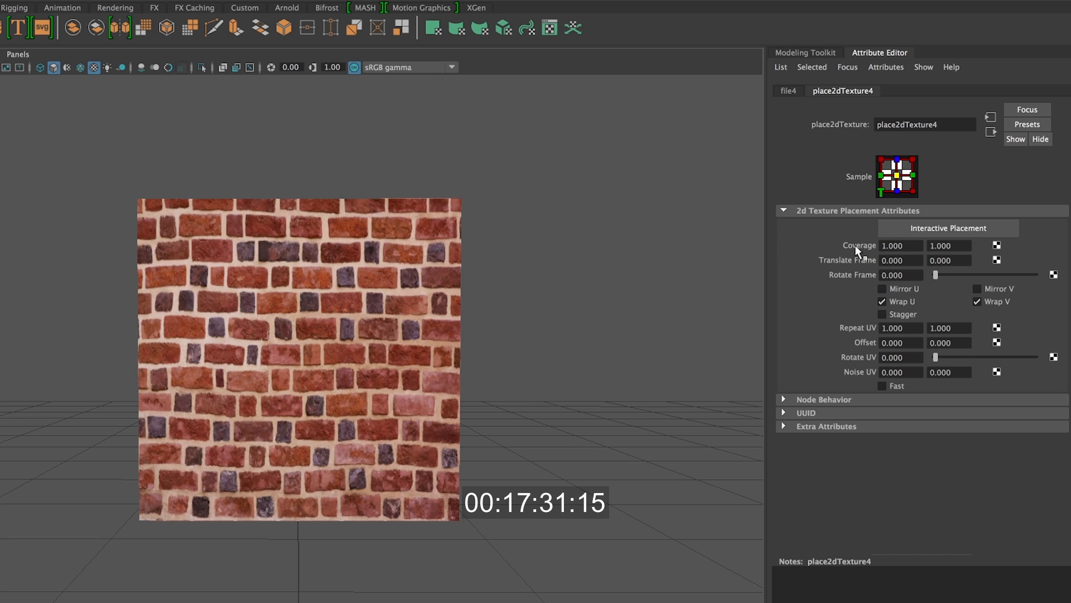
Reduce the brick texture's Coverage to 0.5 in U, then to 0.5 in V.
left_click_drag(911, 243, 861, 237)
type(".5")
key("Return")
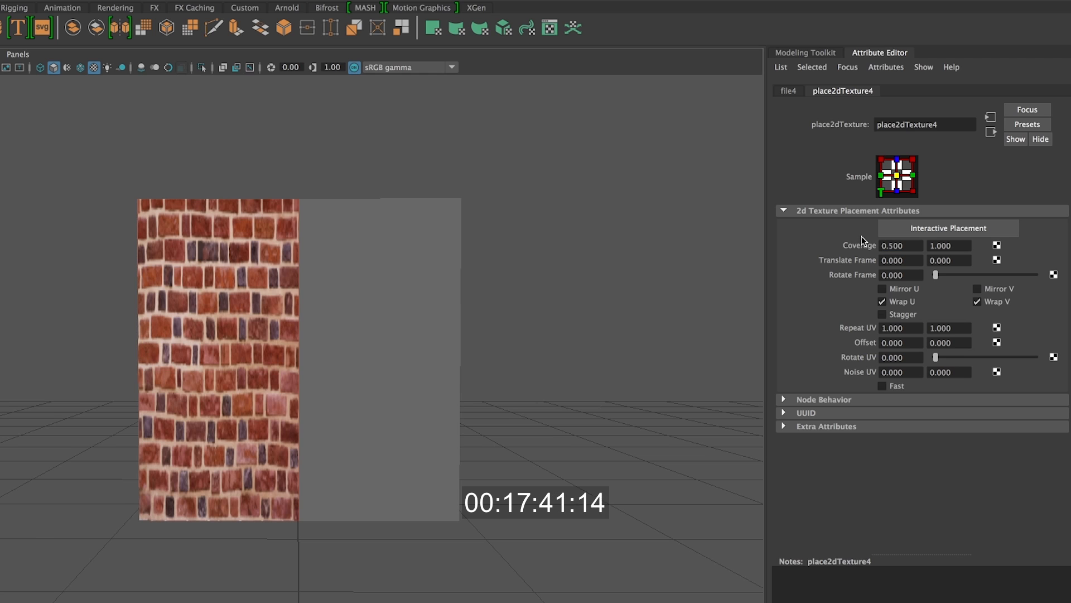
left_click_drag(966, 249, 923, 244)
type(".5")
key("Return")
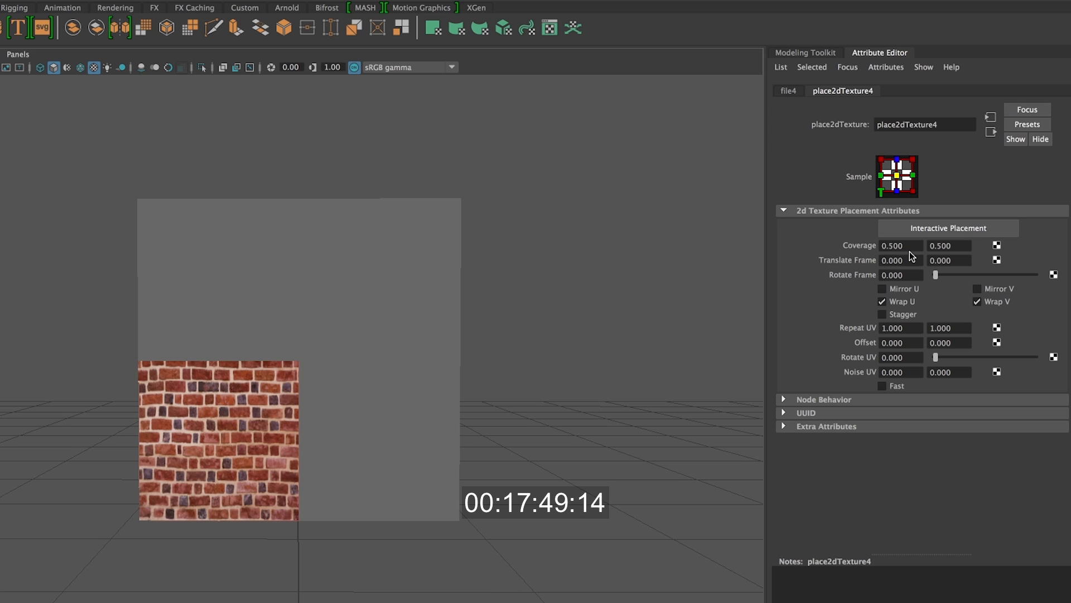
Return both Coverage values of the brick texture to 1.
double_click(910, 248)
type("1")
key("Tab")
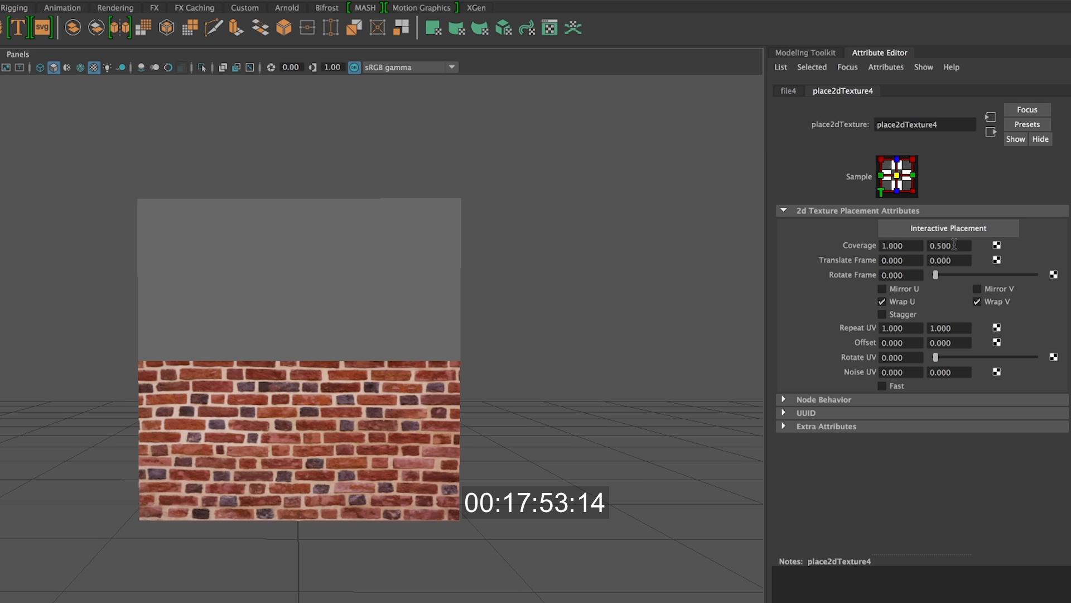
type("1")
key("Return")
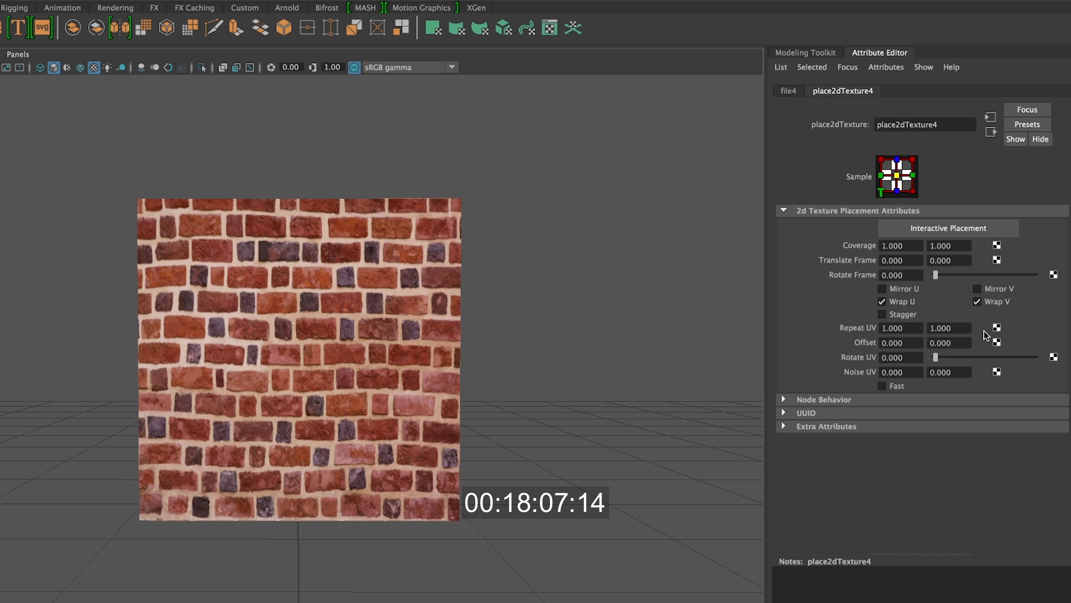
Tile the brick texture twice in each direction by setting Repeat UV to 2 and 2.
mouse_move(311, 311)
left_mouse_down("alt")
mouse_move(416, 320)
mouse_move(297, 327)
mouse_move(306, 303)
left_mouse_up("alt")
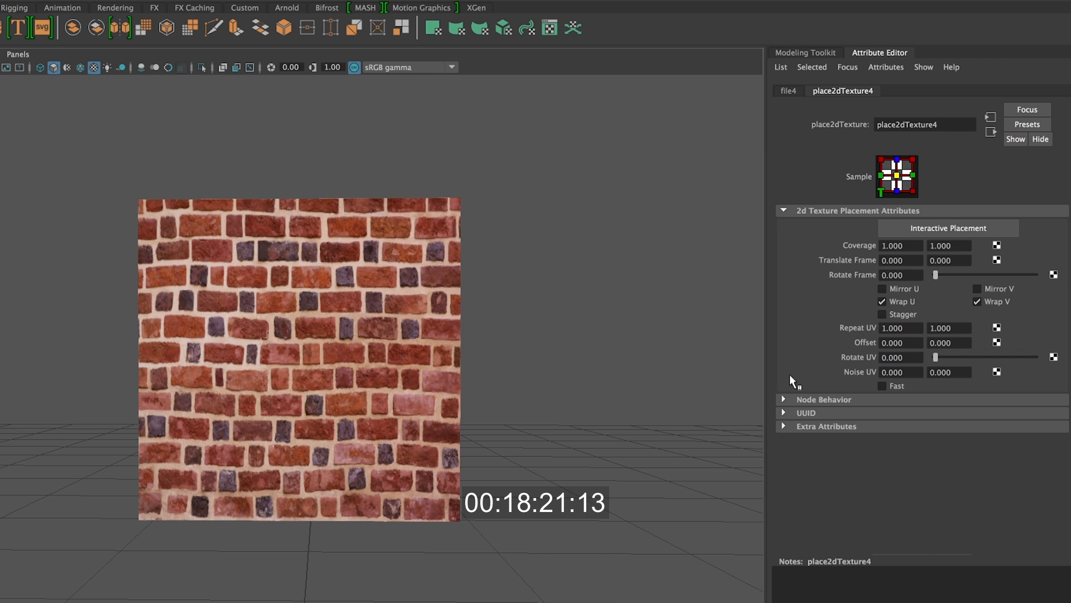
left_click(894, 330)
type("2")
key("Return")
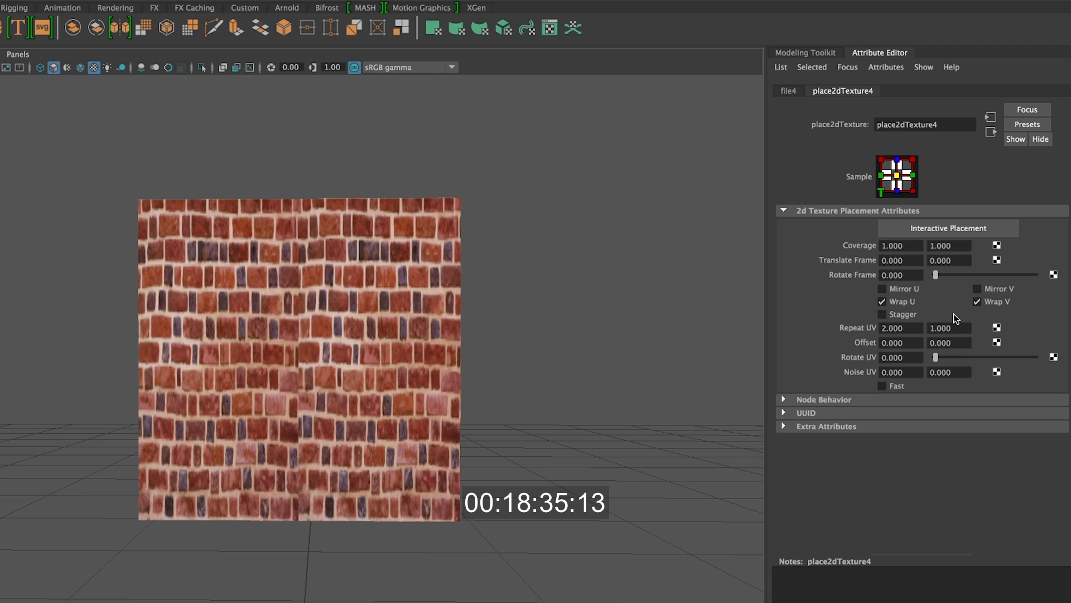
double_click(949, 328)
type("2")
key("Return")
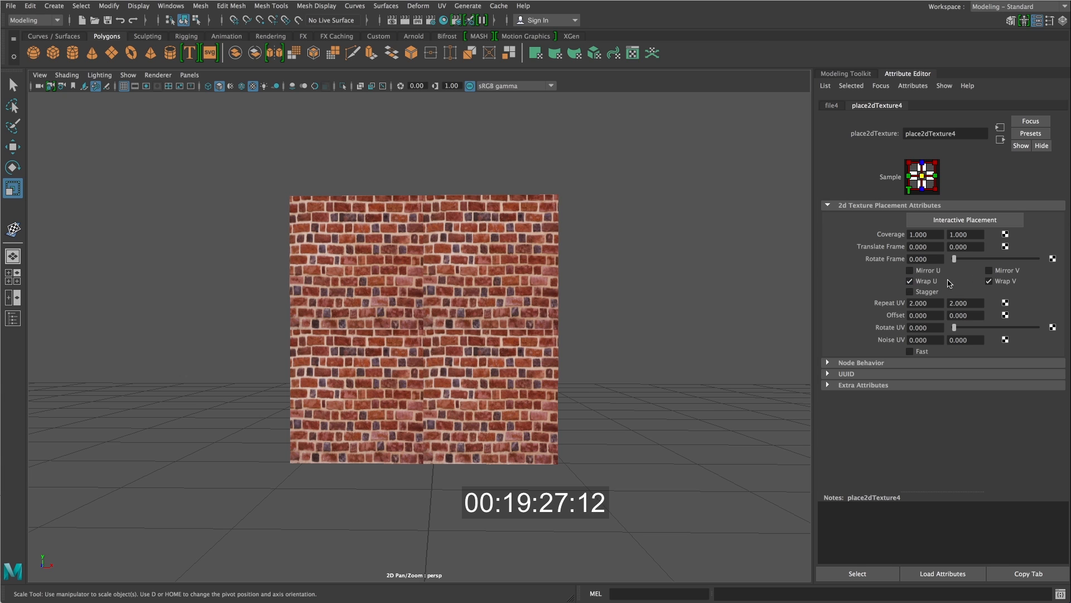
Enable Mirror U and Mirror V for the tiled brick texture.
left_click(911, 271)
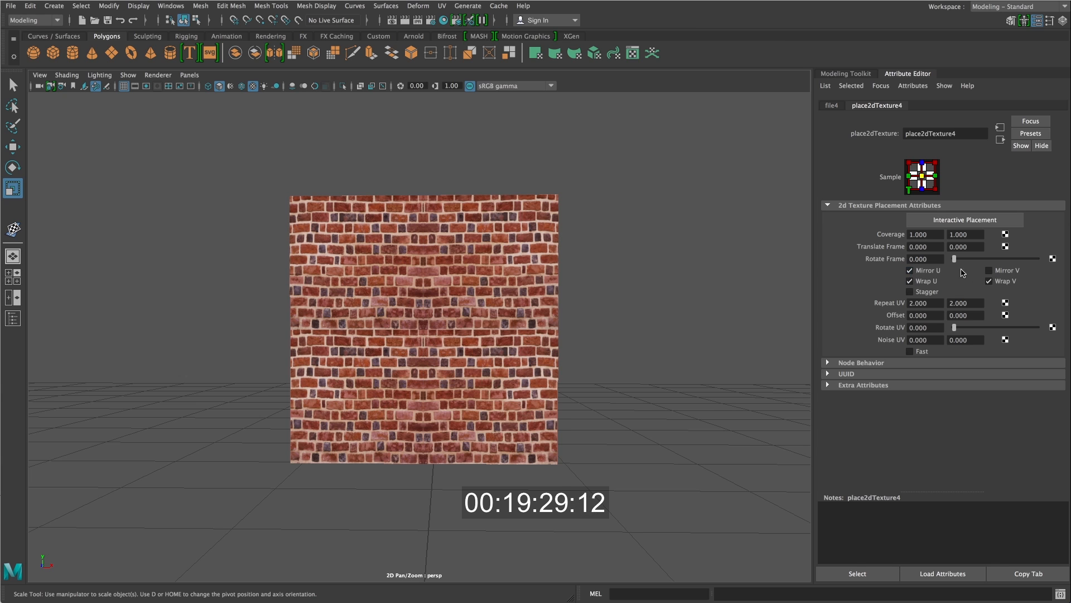
left_click(989, 270)
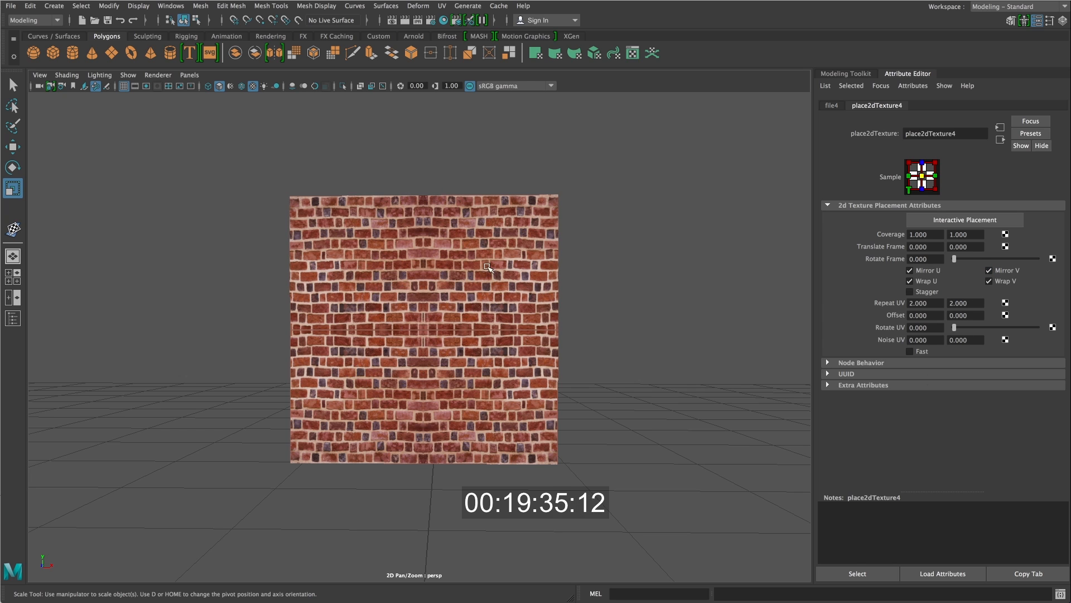
scroll(491, 333, "up", 5)
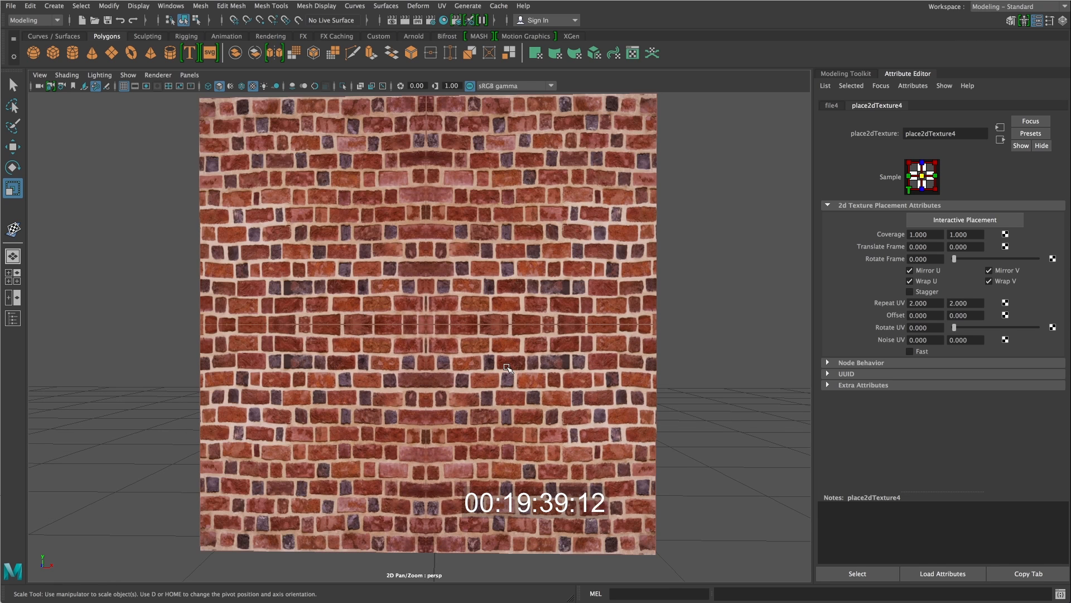
scroll(505, 369, "down", 2)
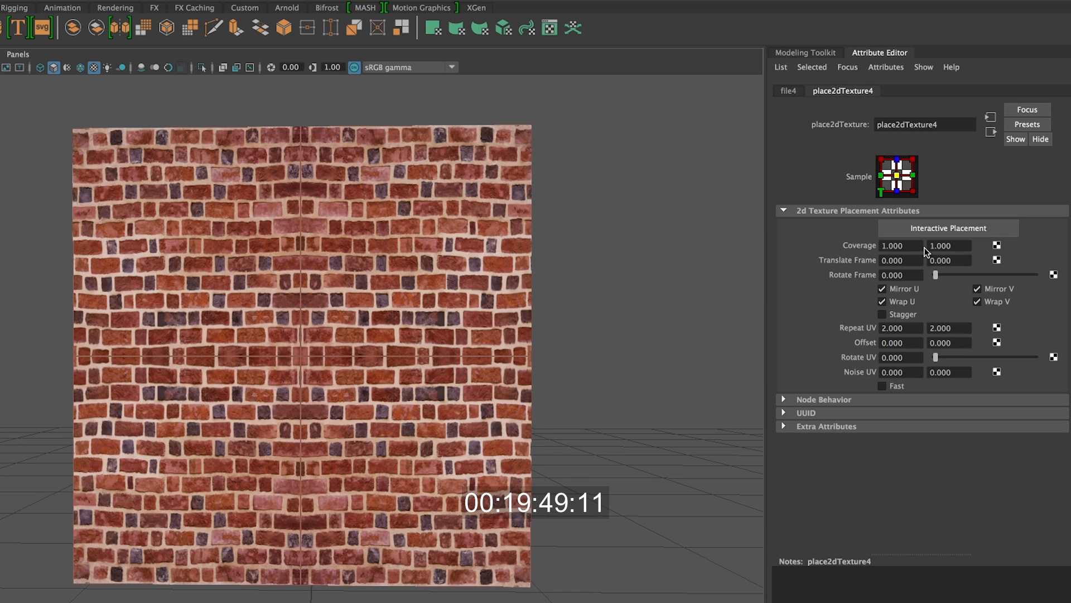
Set the brick texture's Translate Frame to 0.5 in U and 0.5 in V.
left_click(911, 260)
type("0.5")
key("Return")
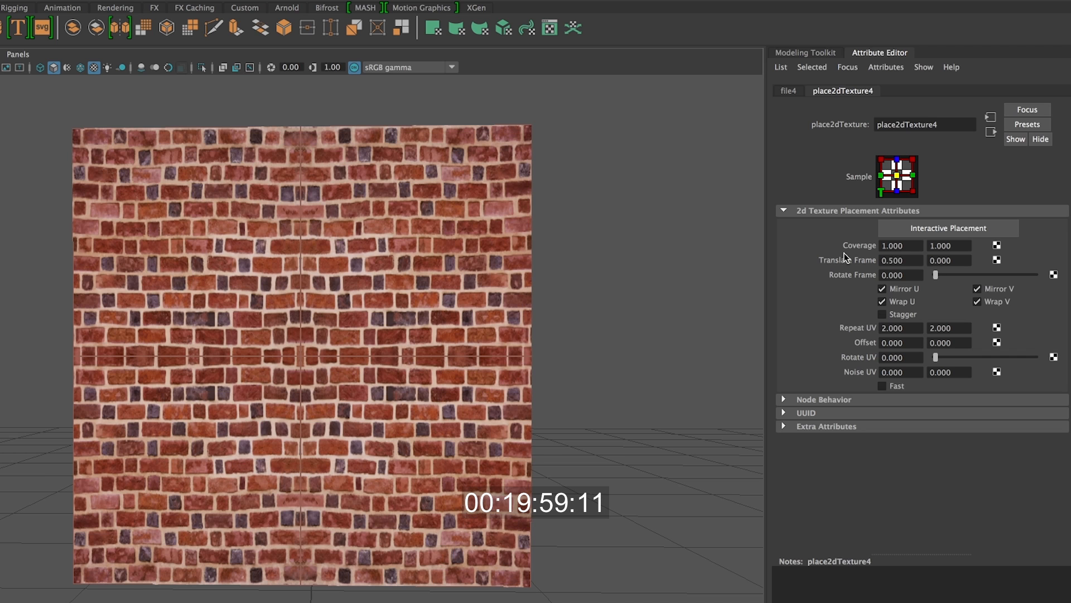
left_click(961, 261)
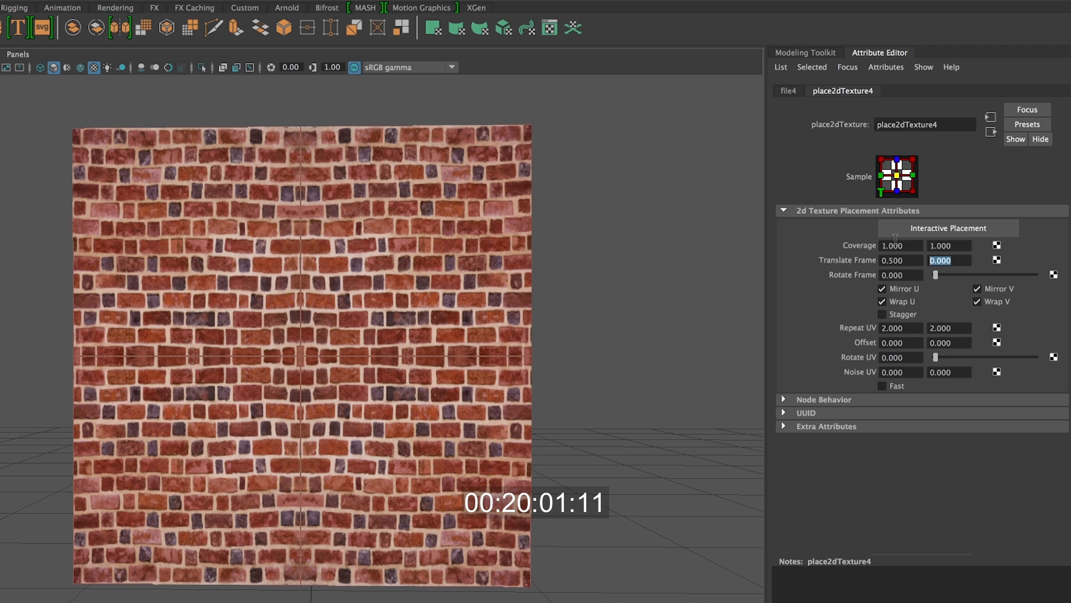
type("0.5")
key("Return")
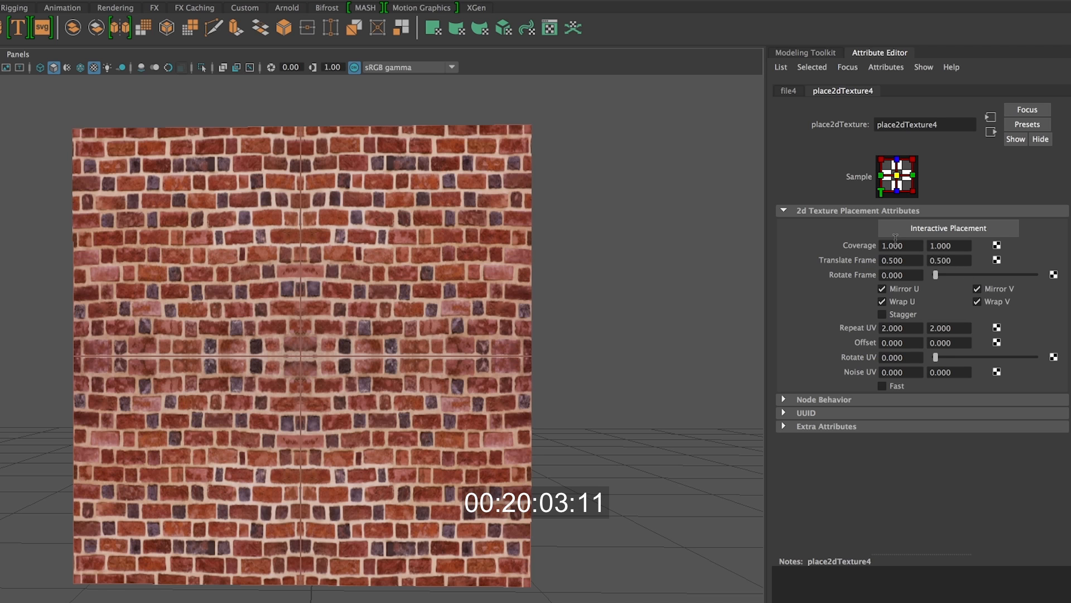
Set both Translate Frame values of the brick texture to 1.
left_click(893, 260)
type("1")
key("Return")
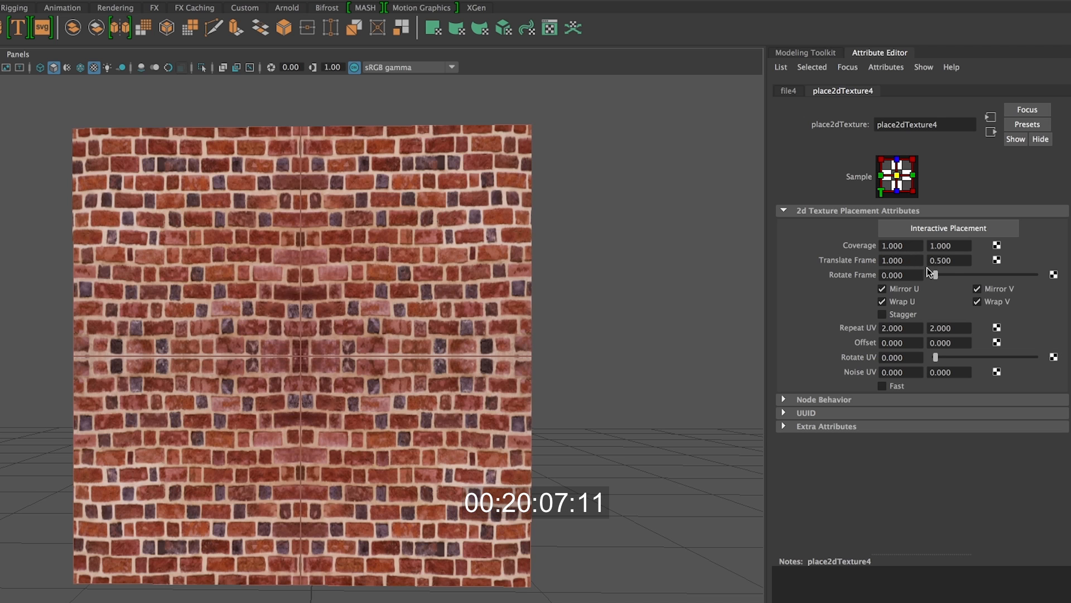
left_click(955, 260)
type("1")
key("Return")
left_click_drag(936, 275, 906, 277)
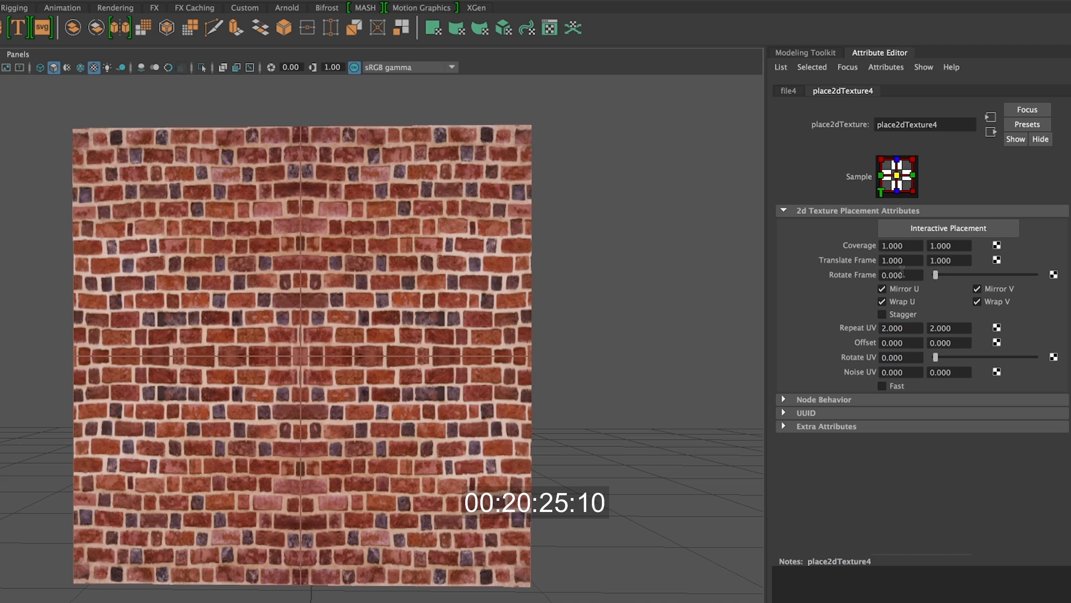
mouse_move(936, 357)
left_mouse_down()
mouse_move(967, 362)
mouse_move(934, 347)
left_mouse_up()
mouse_move(935, 276)
left_mouse_down()
mouse_move(1042, 312)
mouse_move(923, 290)
left_mouse_up()
Toggle the Stagger option on and off to compare its effect on the brick tiling, leaving it off.
left_click(883, 315)
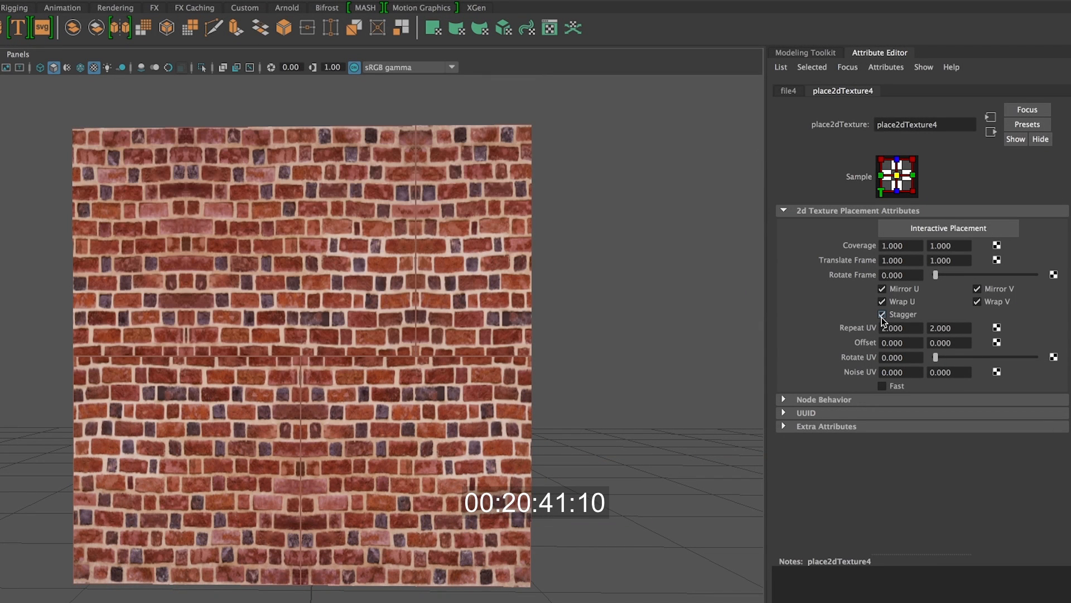
left_click(882, 316)
left_click(882, 316)
left_click(882, 315)
left_click(882, 315)
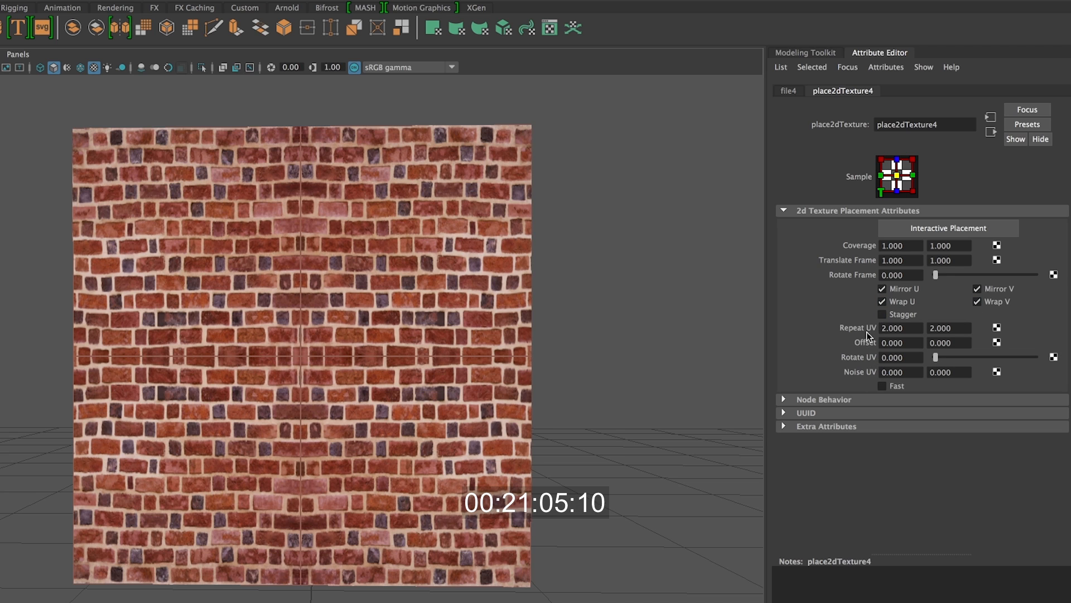
Set the brick texture's Repeat UV to 3 by 3.
left_click_drag(911, 329, 868, 329)
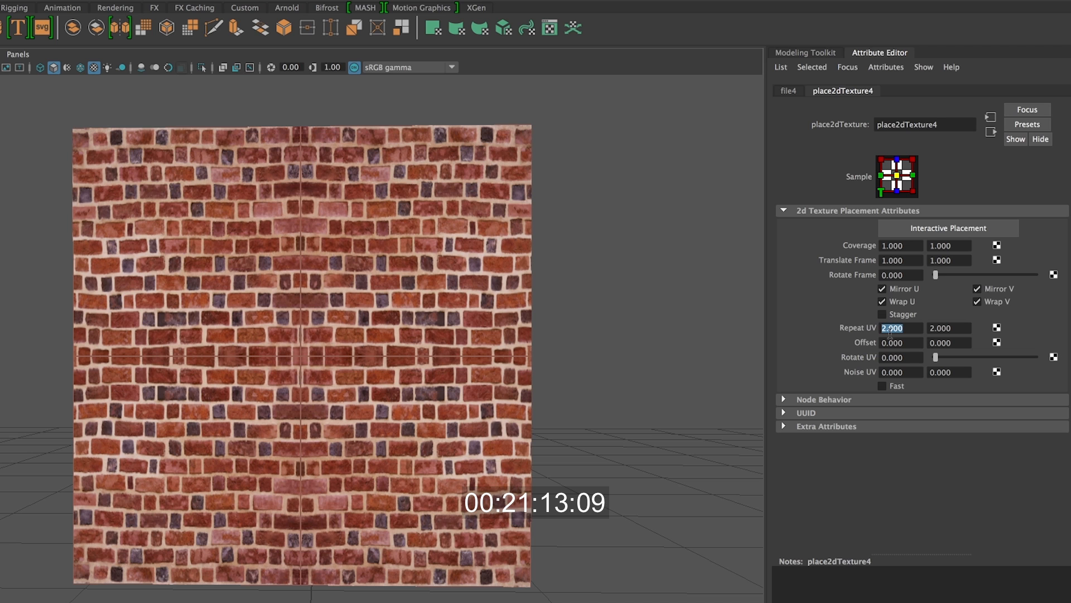
type("3")
key("Return")
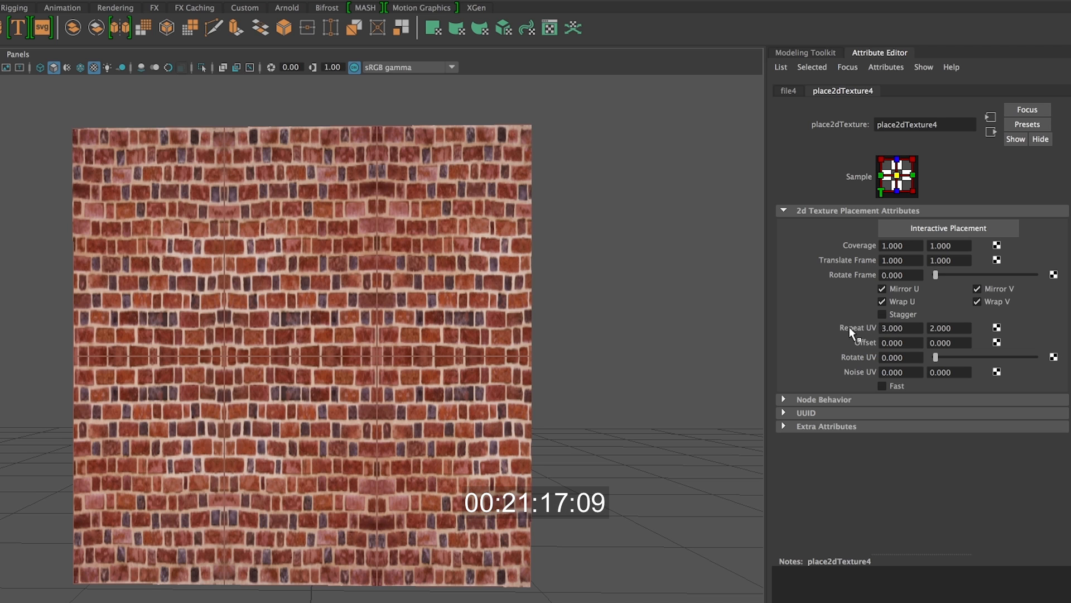
left_click_drag(913, 328, 858, 327)
left_click_drag(956, 327, 896, 316)
type("3")
key("Return")
Try a U Offset of 0.5 on the brick texture and undo it.
double_click(907, 343)
type("0.5")
key("Return")
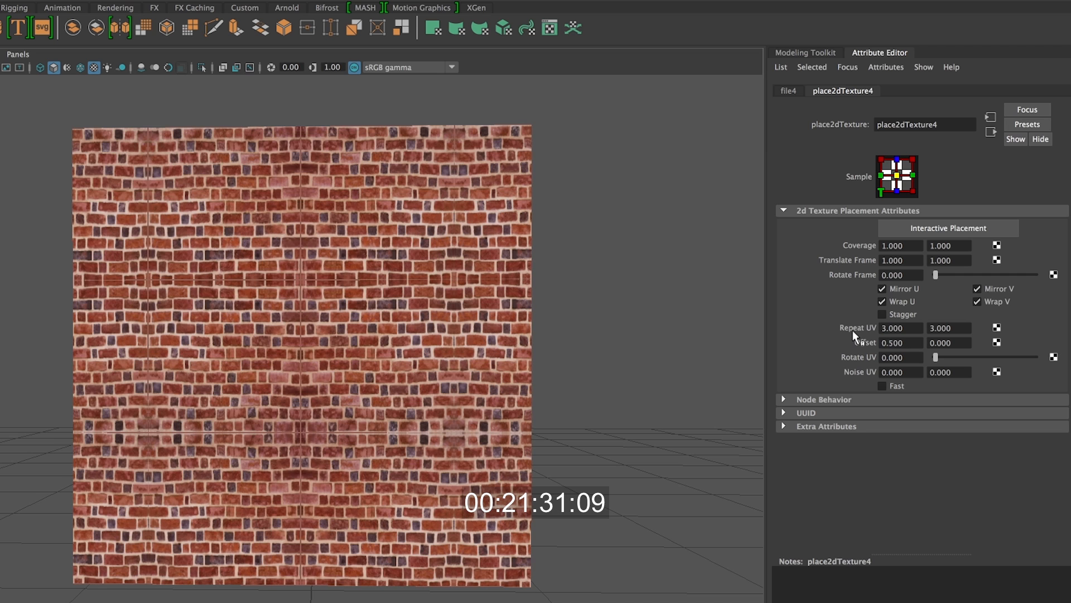
key("ctrl+z")
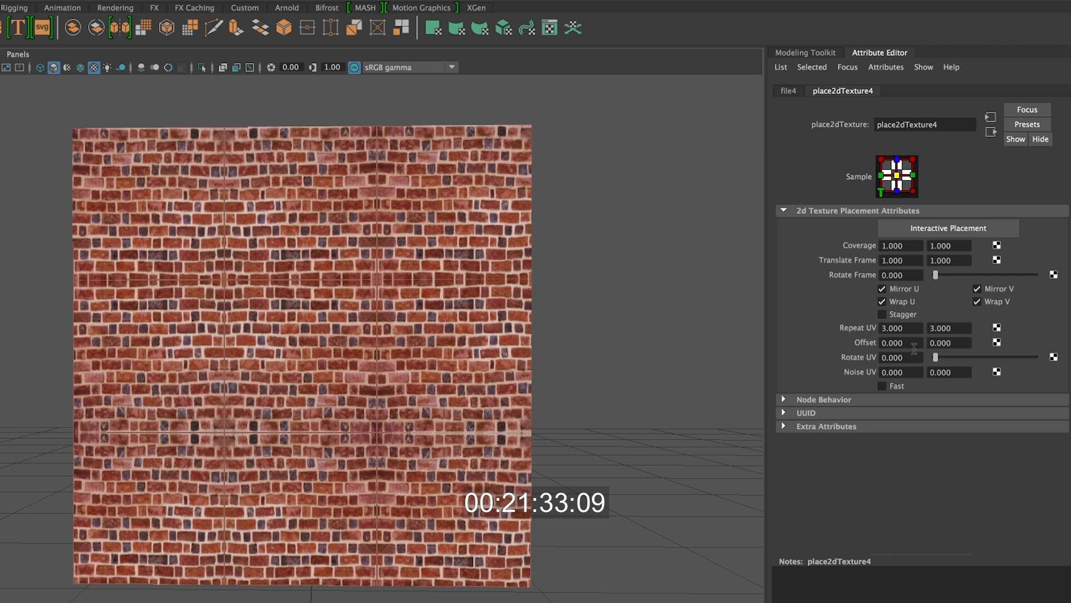
Distort the brick texture by setting its Noise UV to 0.2 in both U and V.
double_click(911, 342)
double_click(899, 372)
type("2")
key("Return")
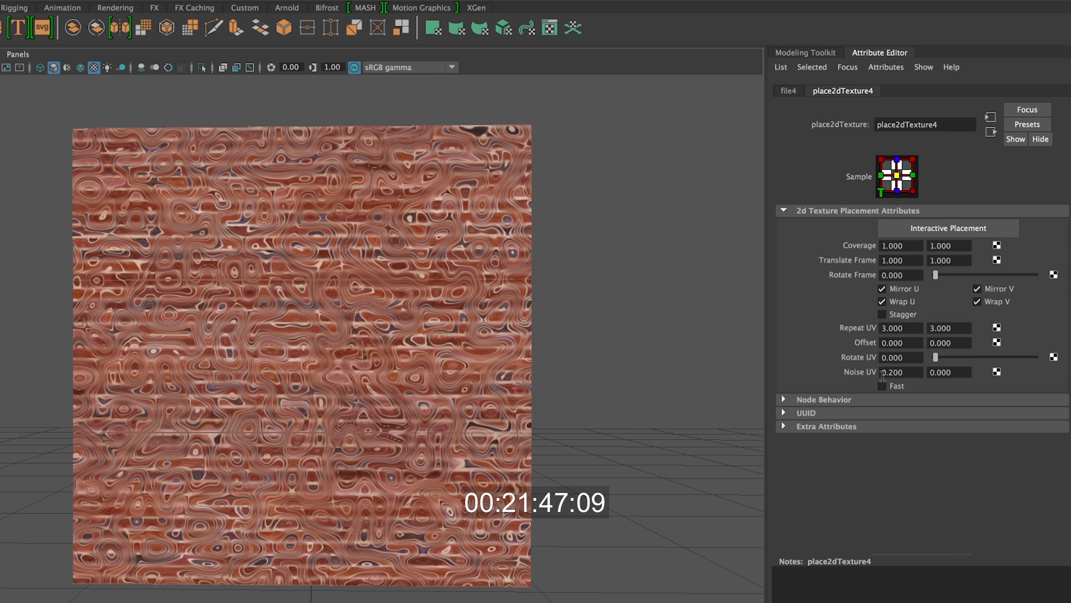
double_click(906, 371)
key("Tab")
type("0.2")
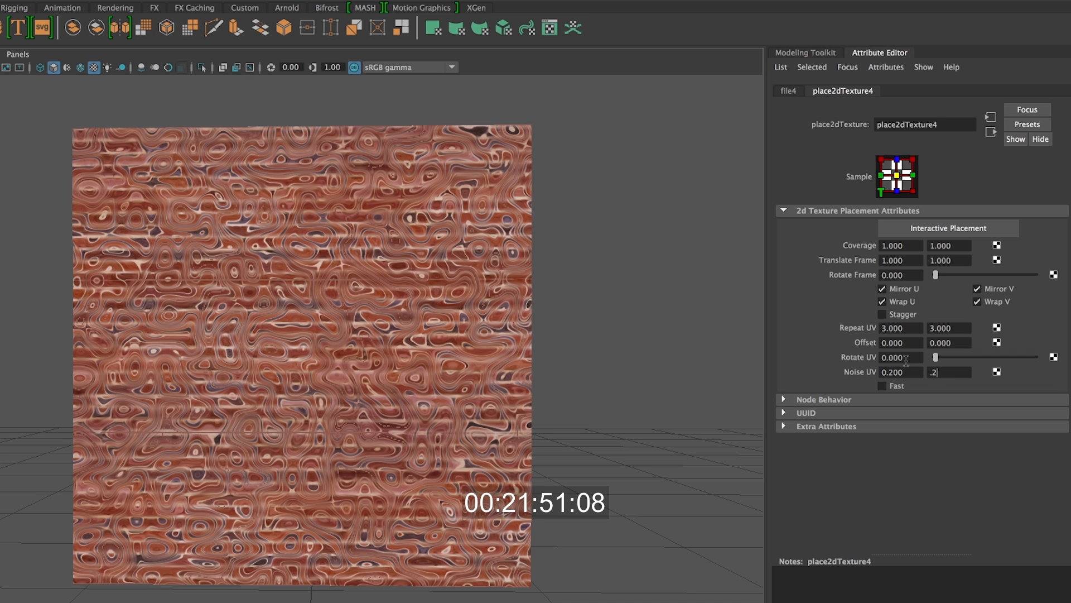
key("Return")
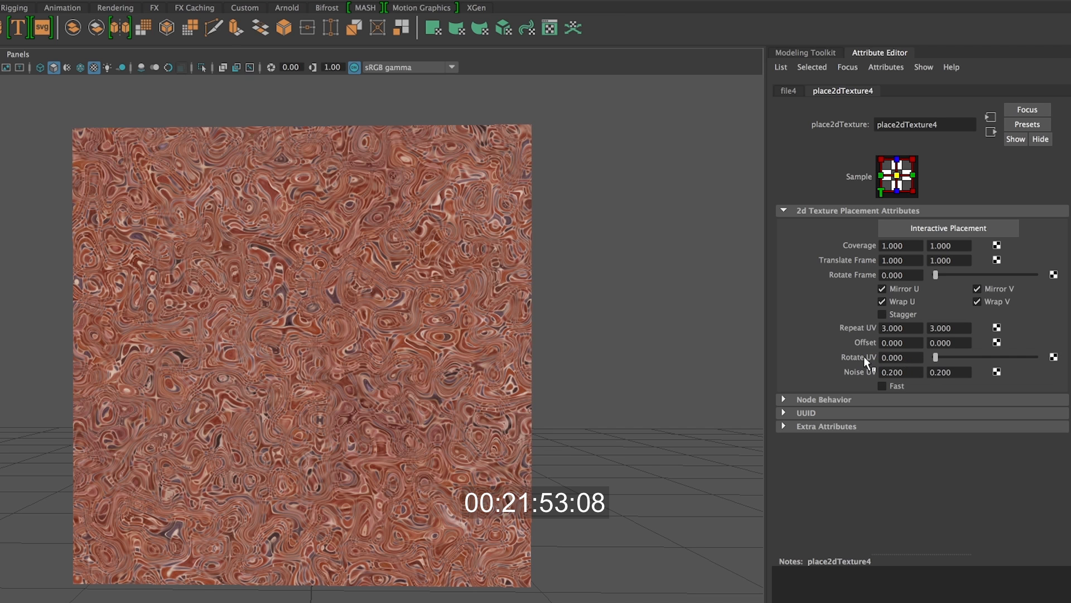
Remove the distortion by setting both Noise UV values of the brick texture to 0.
left_click_drag(908, 371, 865, 373)
type("0")
key("Return")
key("Tab")
type("0")
key("Return")
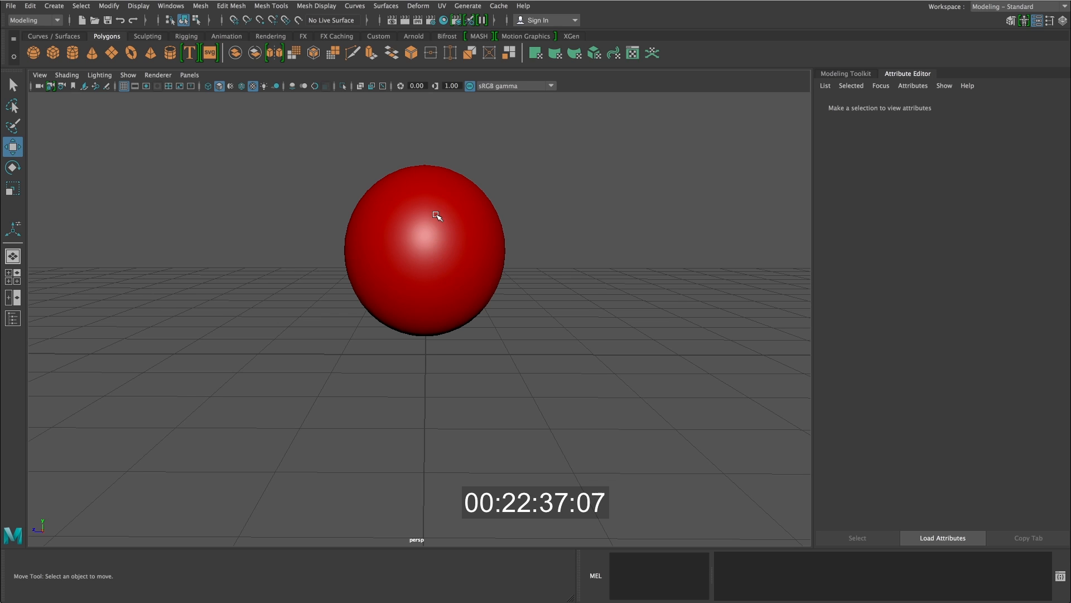
Map a Checker texture to the Transparency of the red sphere's Blinn material.
right_click(420, 210)
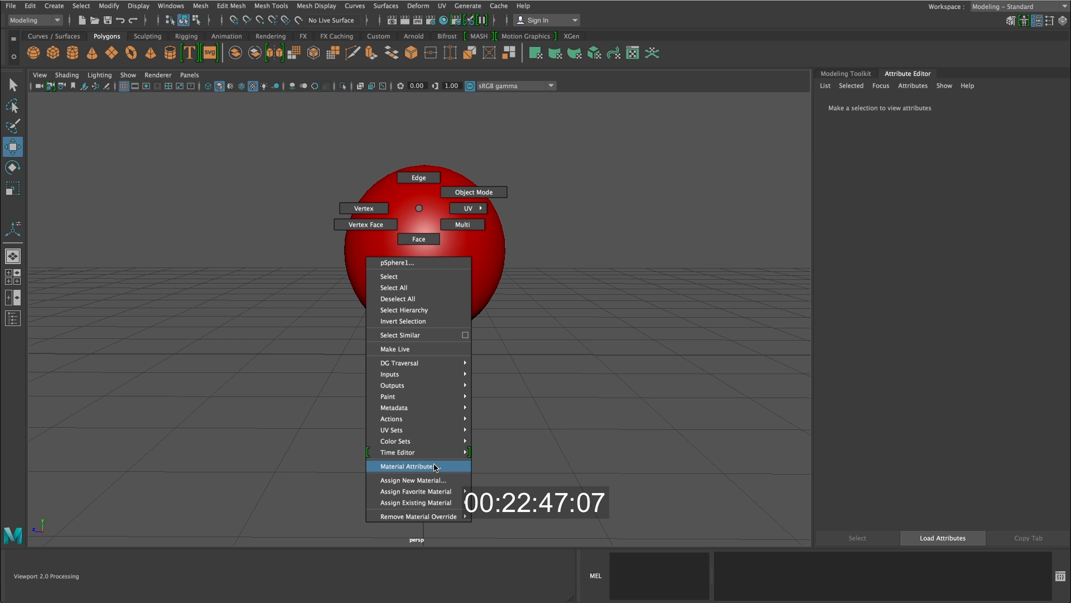
left_click(435, 466)
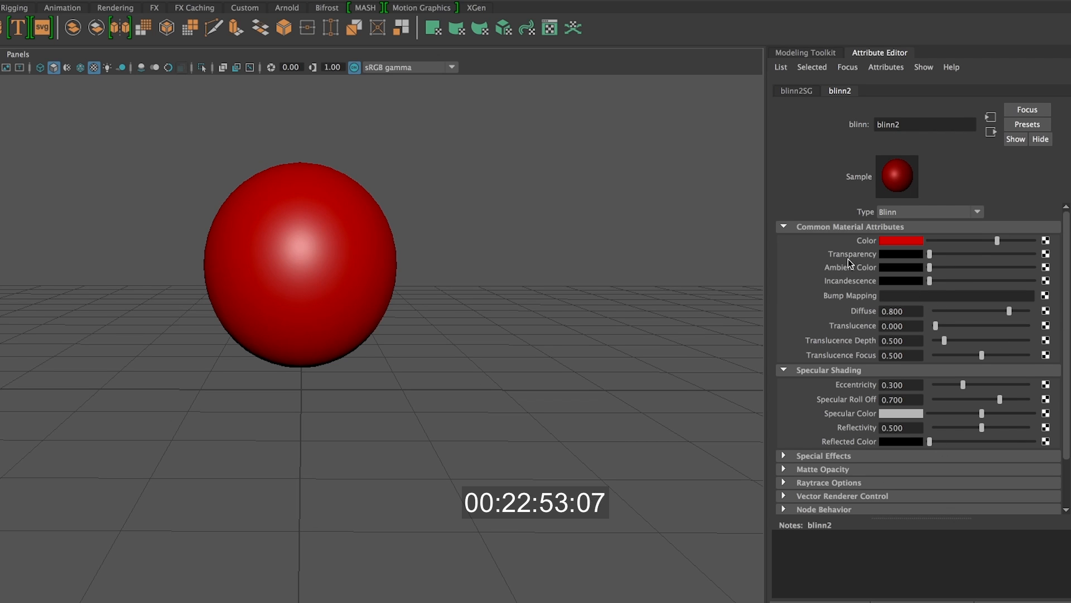
left_click_drag(930, 254, 898, 246)
left_click(1046, 255)
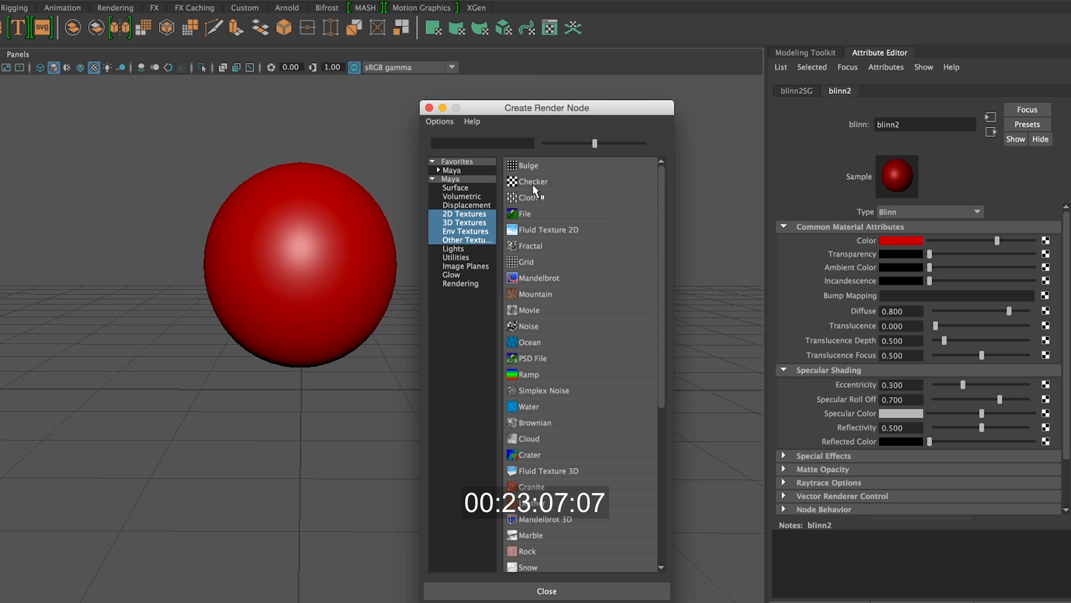
left_click(572, 181)
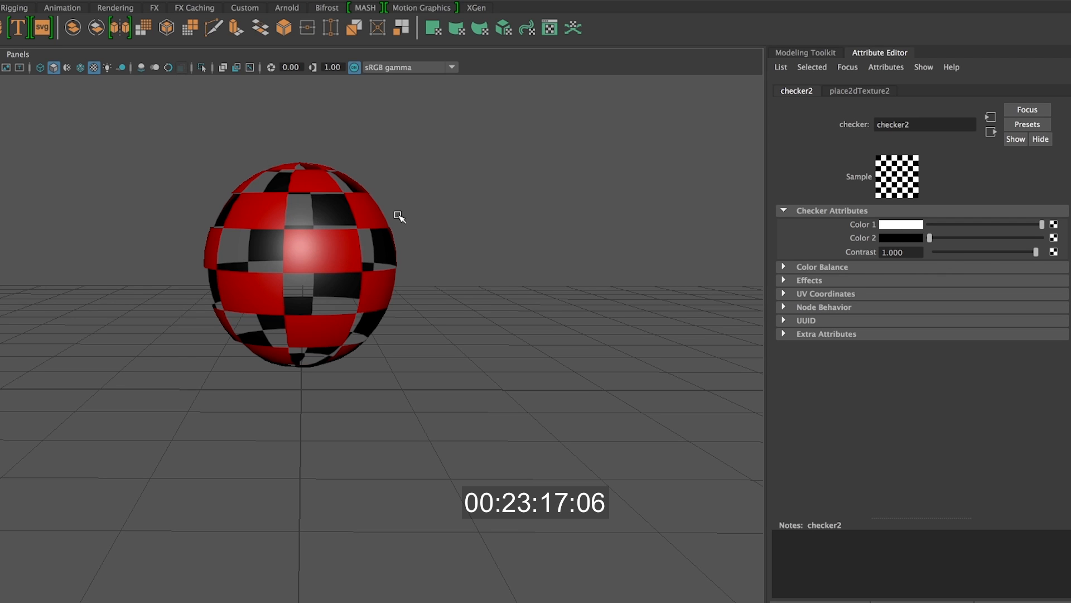
mouse_move(1041, 223)
left_mouse_down()
mouse_move(938, 207)
mouse_move(1056, 234)
left_mouse_up()
left_click_drag(930, 238, 910, 230)
mouse_move(1042, 224)
left_mouse_down()
mouse_move(1005, 226)
mouse_move(1044, 224)
left_mouse_up()
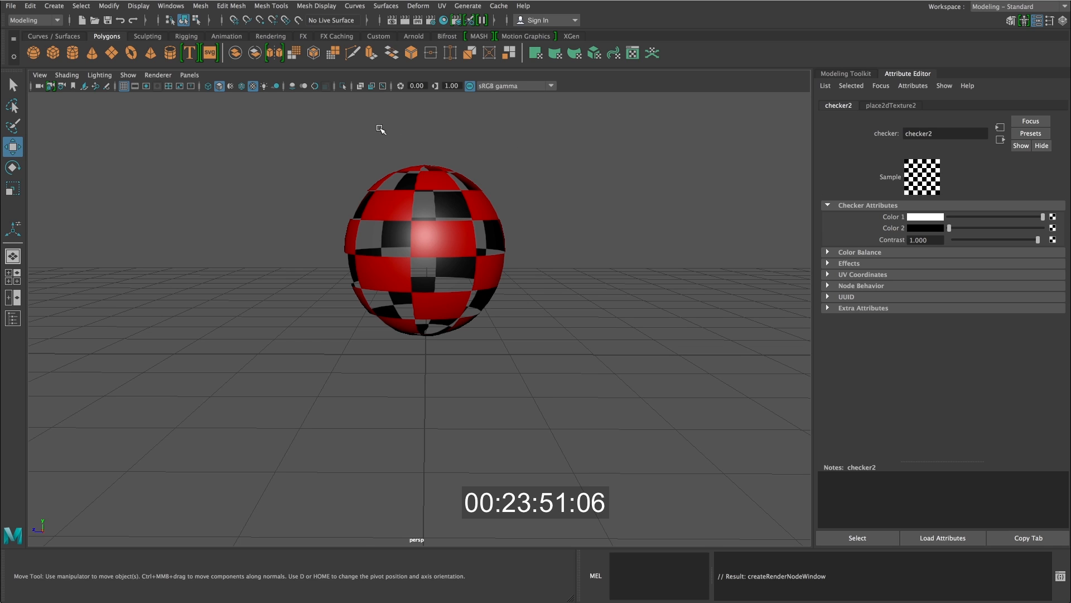
Create a polygon cube, move it clear of the checkered sphere and scale it up to about the sphere's size.
left_click(55, 52)
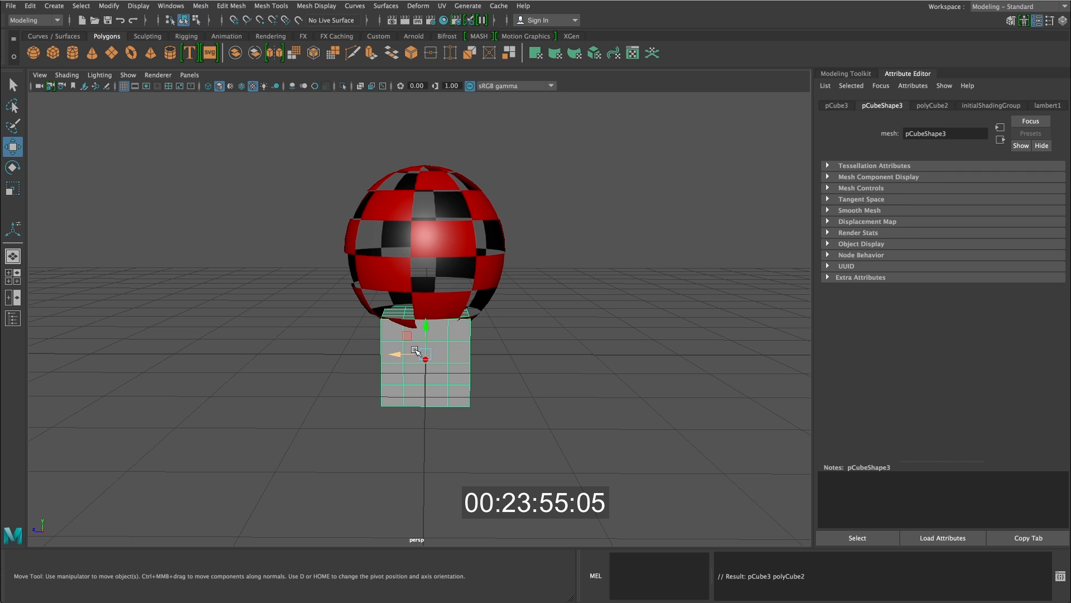
left_click_drag(433, 337, 176, 220)
key("e")
key("r")
left_click_drag(211, 248, 272, 241)
left_click_drag(328, 306, 472, 328, "alt")
left_click(384, 161)
left_click(374, 229)
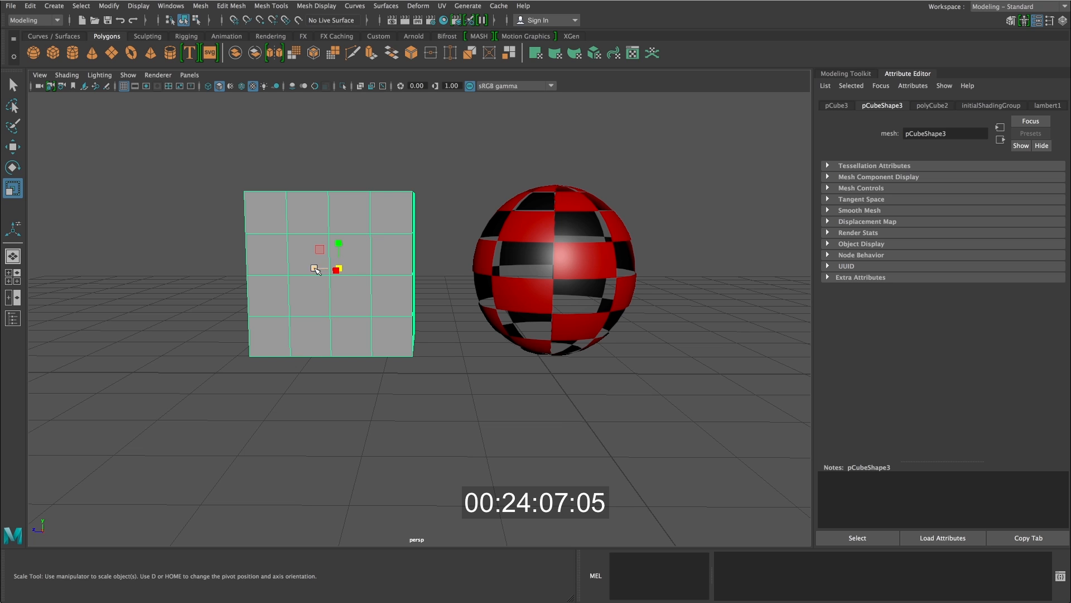
Assign a new Blinn material to the cube and connect a File texture to its Bump Mapping.
right_click_drag(324, 220, 375, 495)
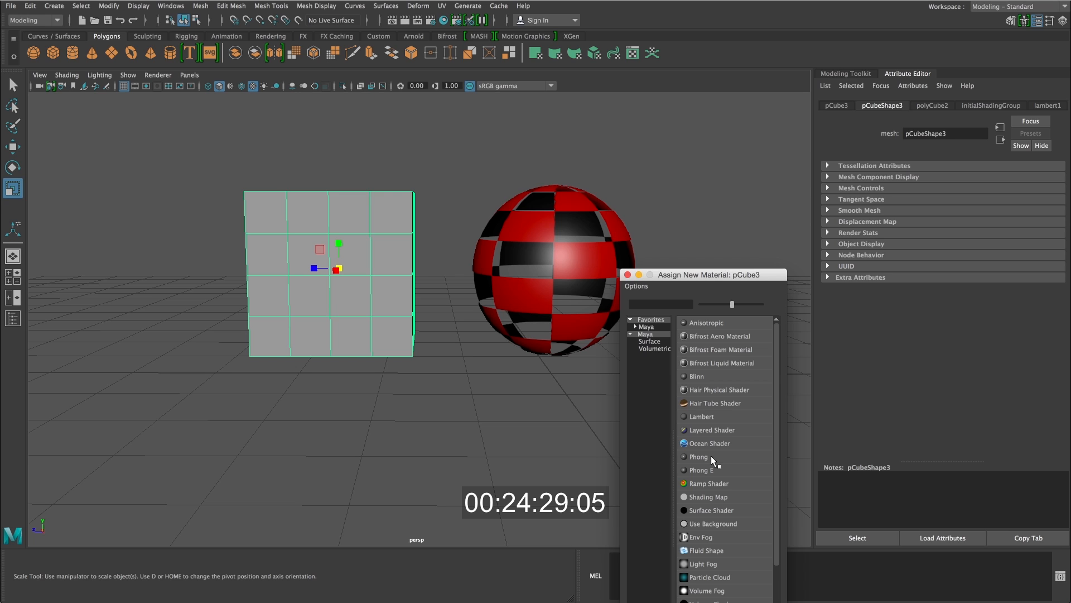
left_click(697, 376)
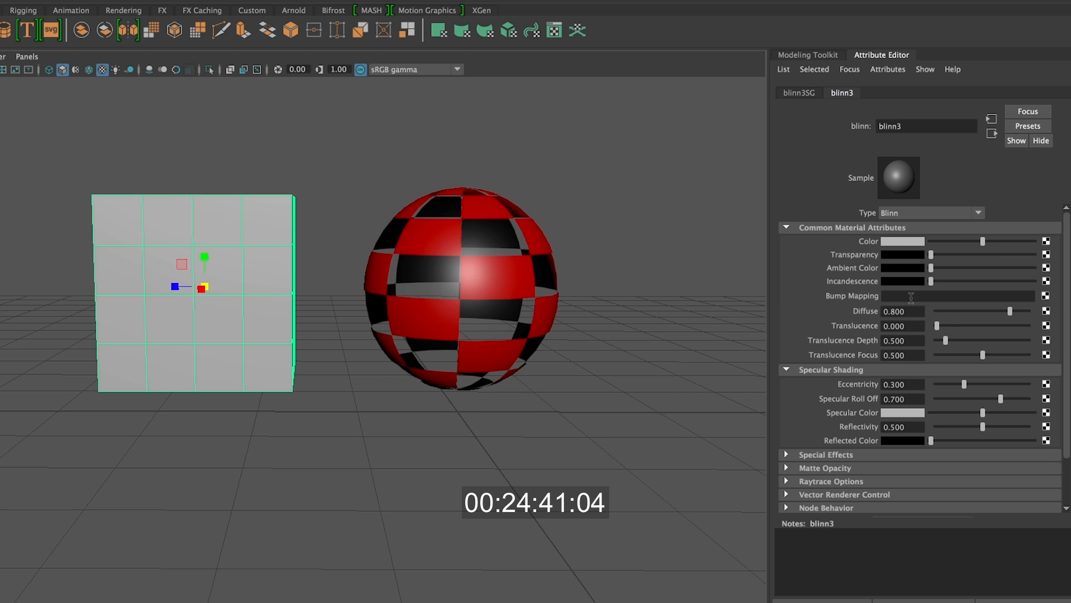
left_click(1046, 298)
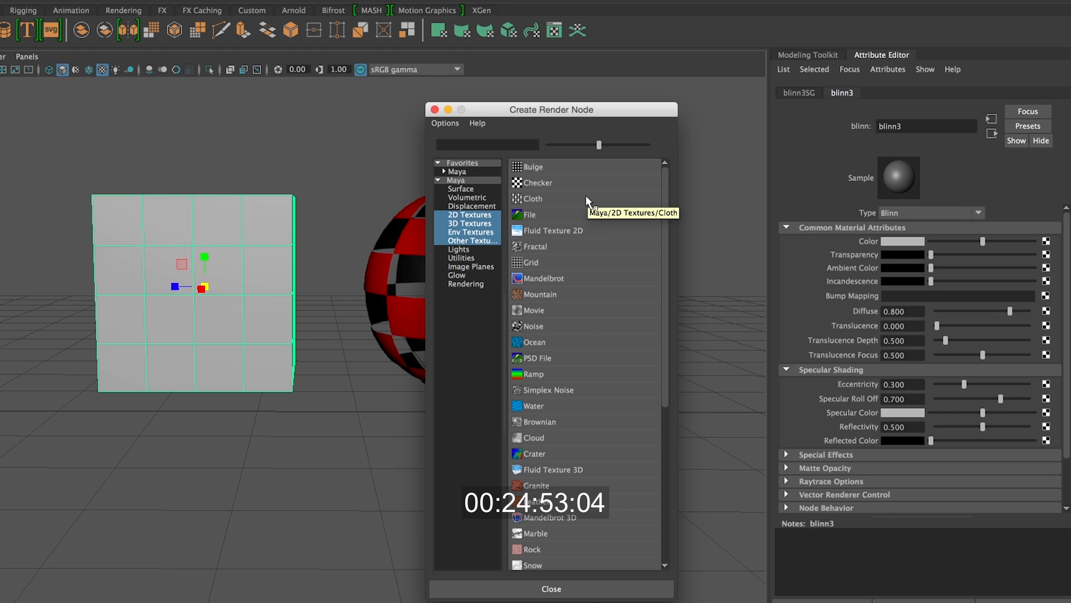
left_click(530, 214)
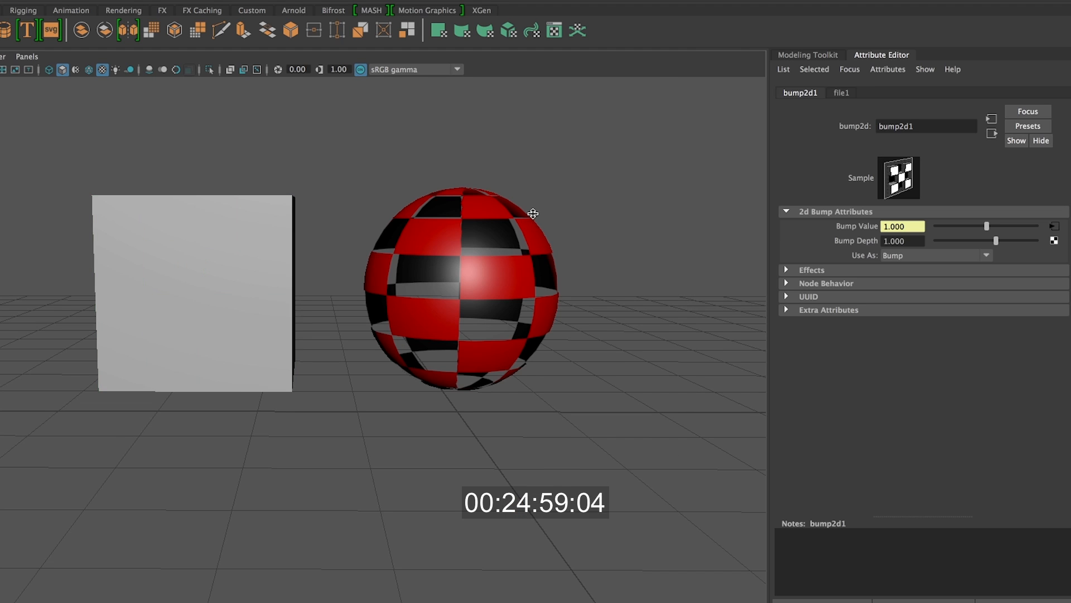
Load Metal-2617-bump-map.jpg from the sourceimages folder as the image of the cube's bump File texture.
left_click(842, 94)
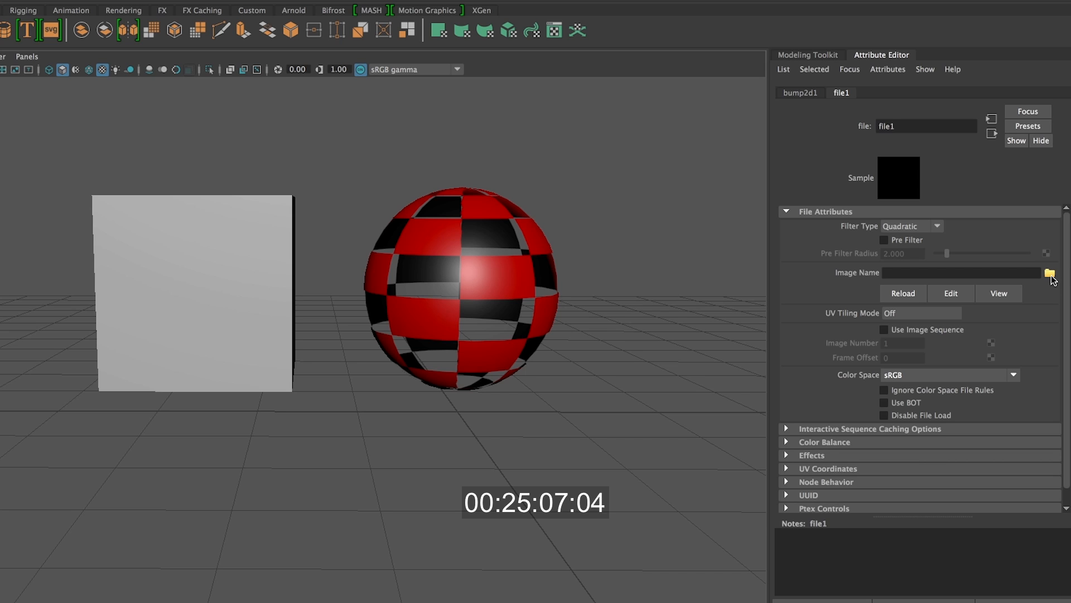
left_click(1050, 274)
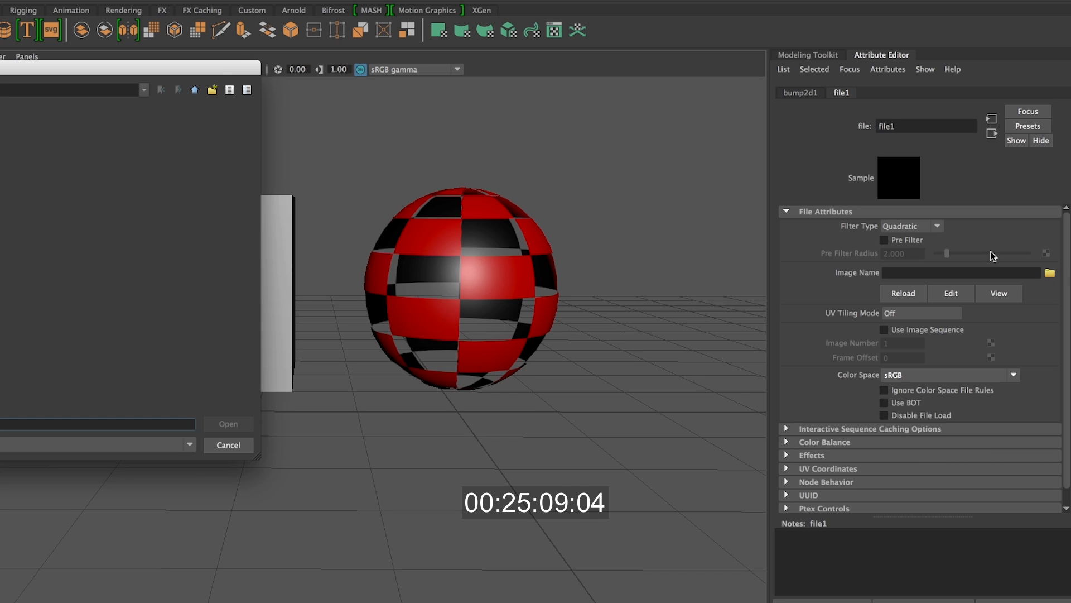
left_click_drag(232, 78, 610, 124)
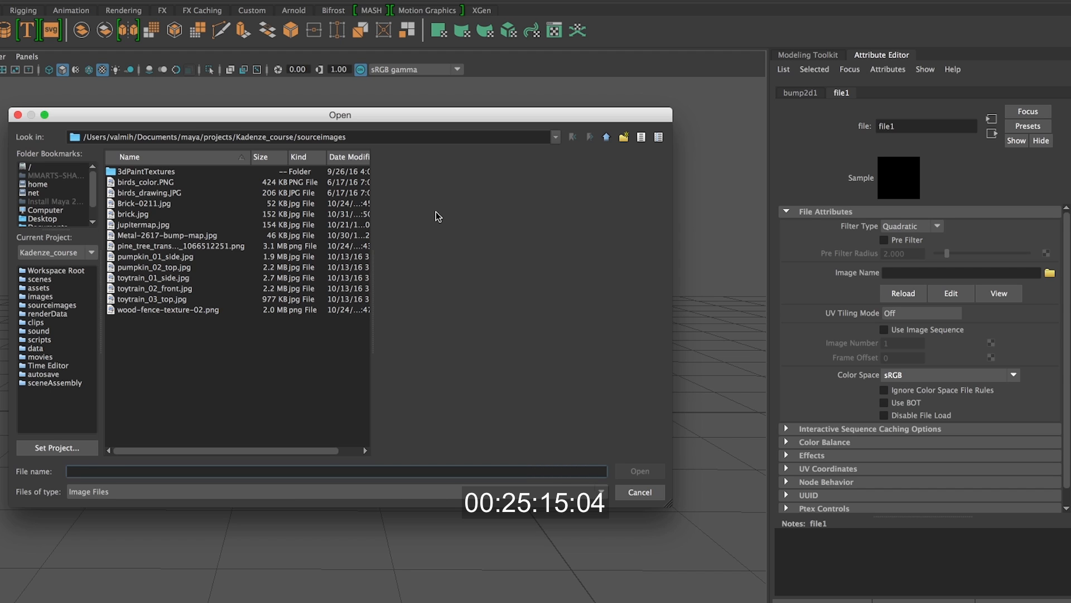
left_click(211, 236)
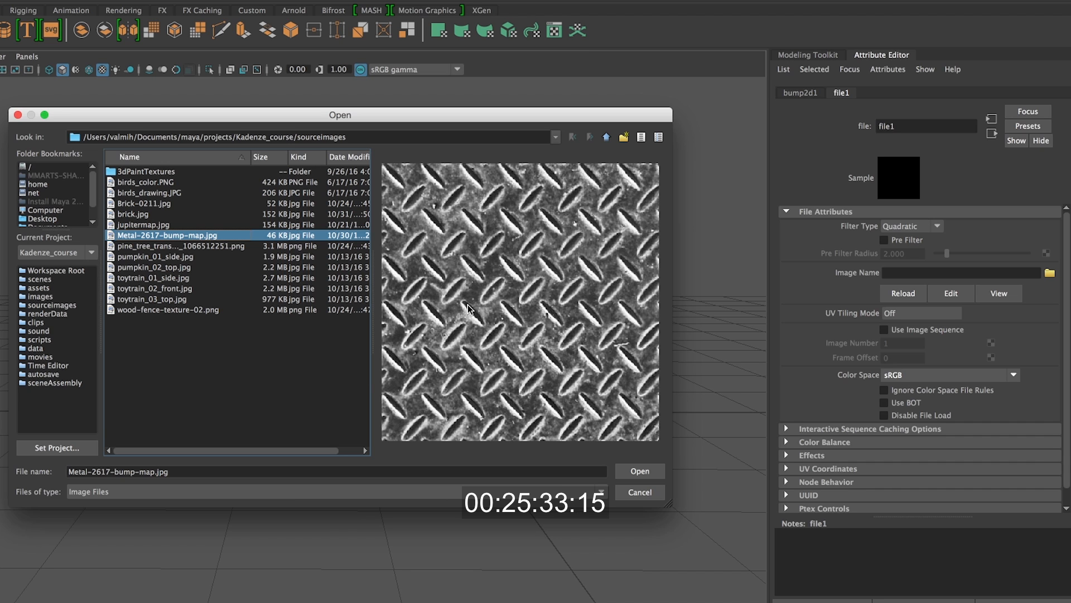
left_click(631, 471)
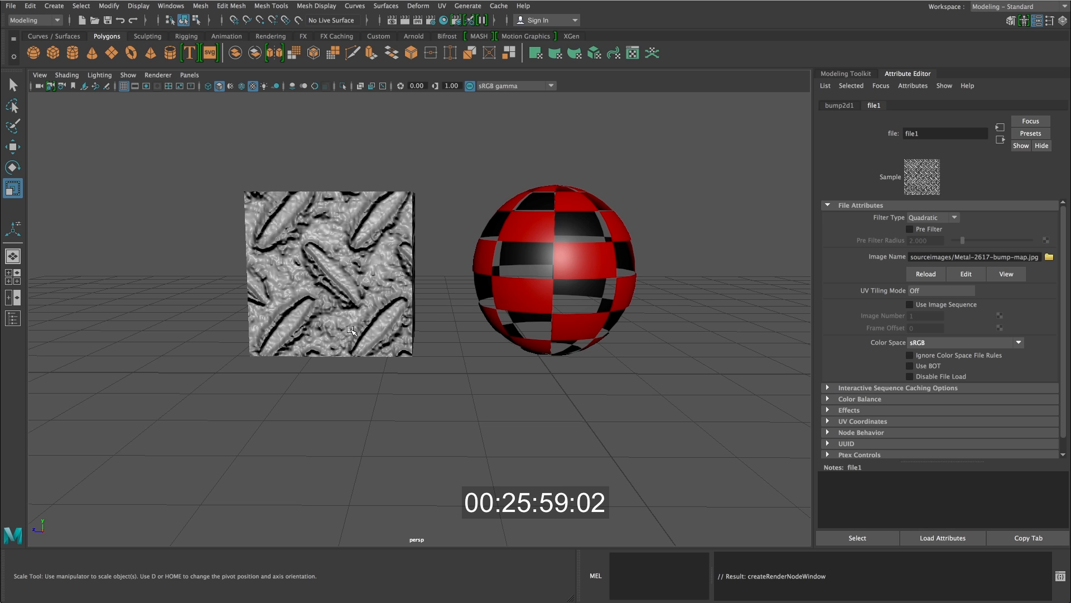
mouse_move(284, 326)
left_mouse_down("alt")
mouse_move(390, 319)
mouse_move(386, 328)
mouse_move(275, 325)
left_mouse_up("alt")
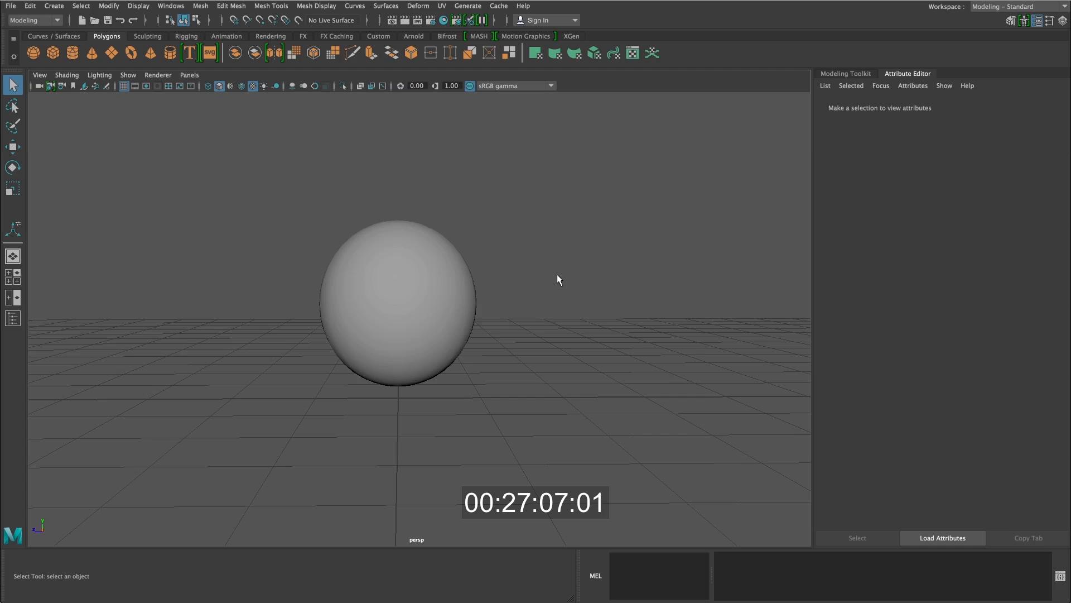
Select a horizontal band of faces across the grey sphere's middle and assign a new Lambert material to it.
right_click(389, 281)
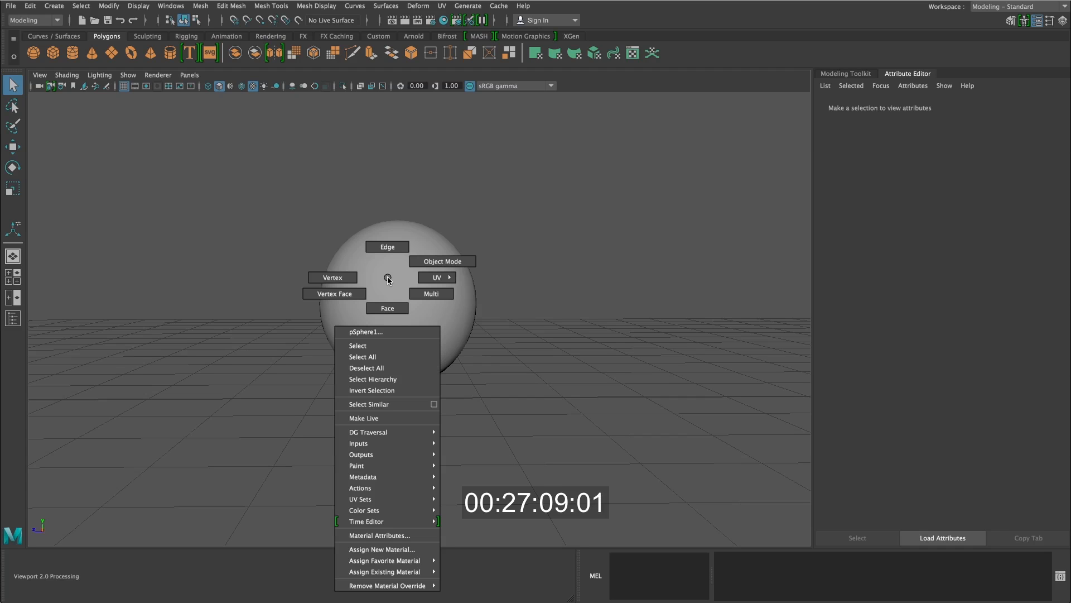
right_click_drag(389, 280, 387, 311)
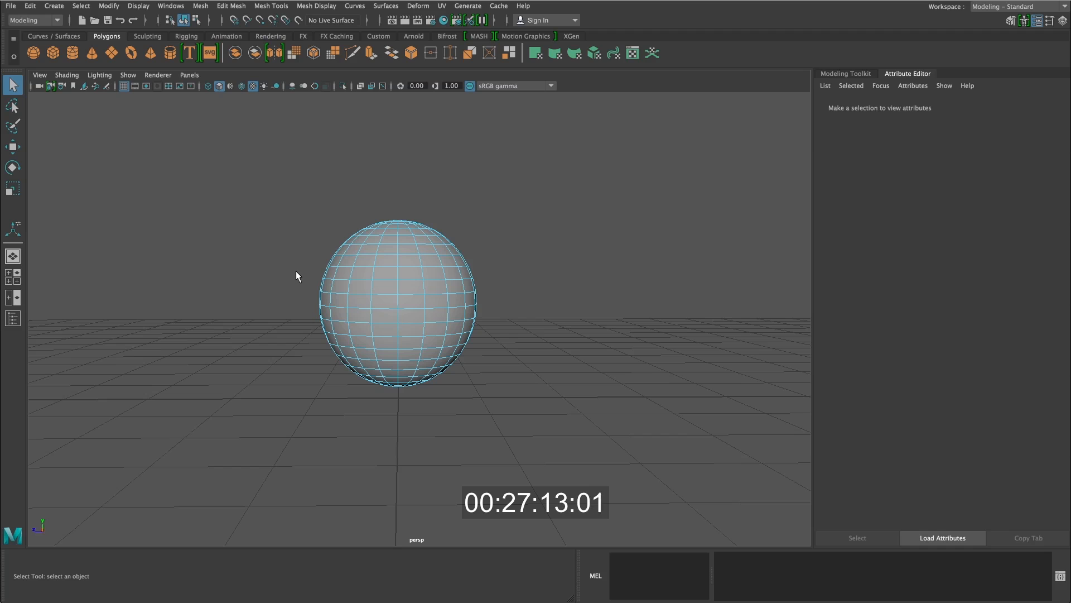
left_click_drag(303, 283, 493, 318)
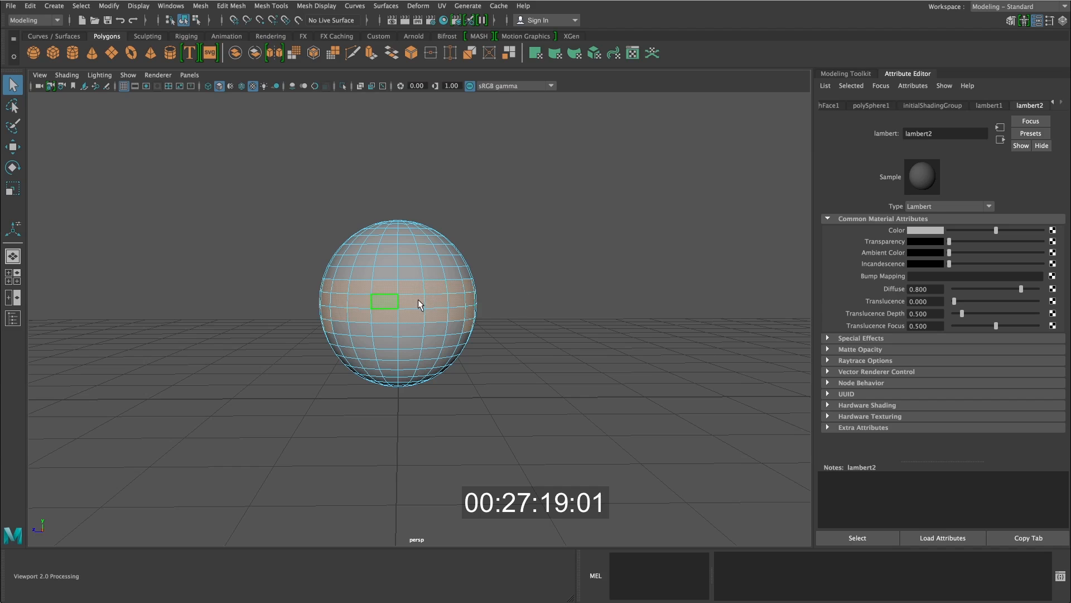
right_click_drag(417, 302, 431, 579)
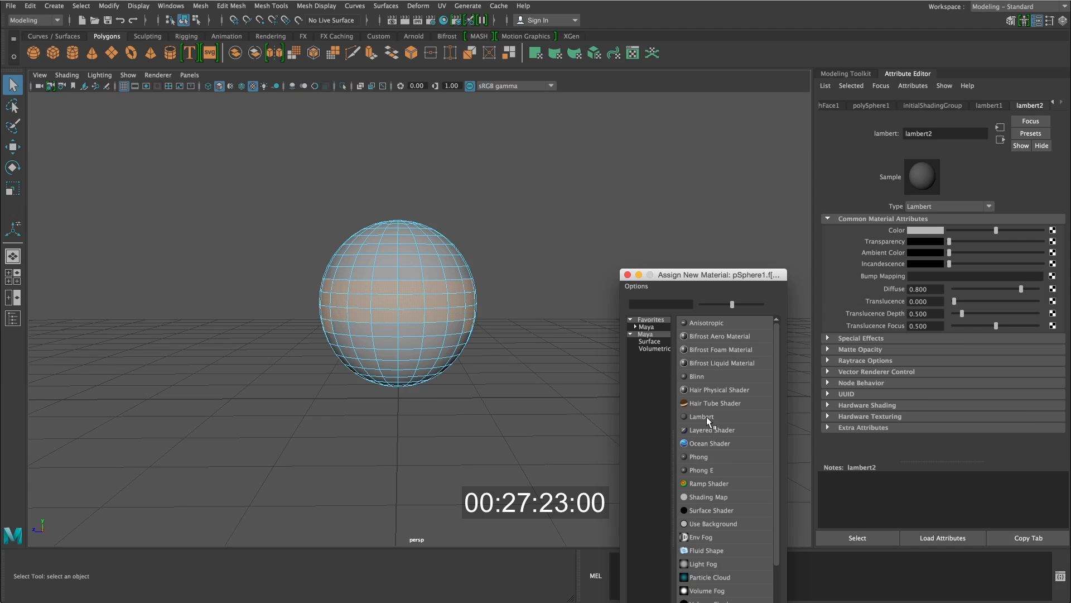
left_click(705, 416)
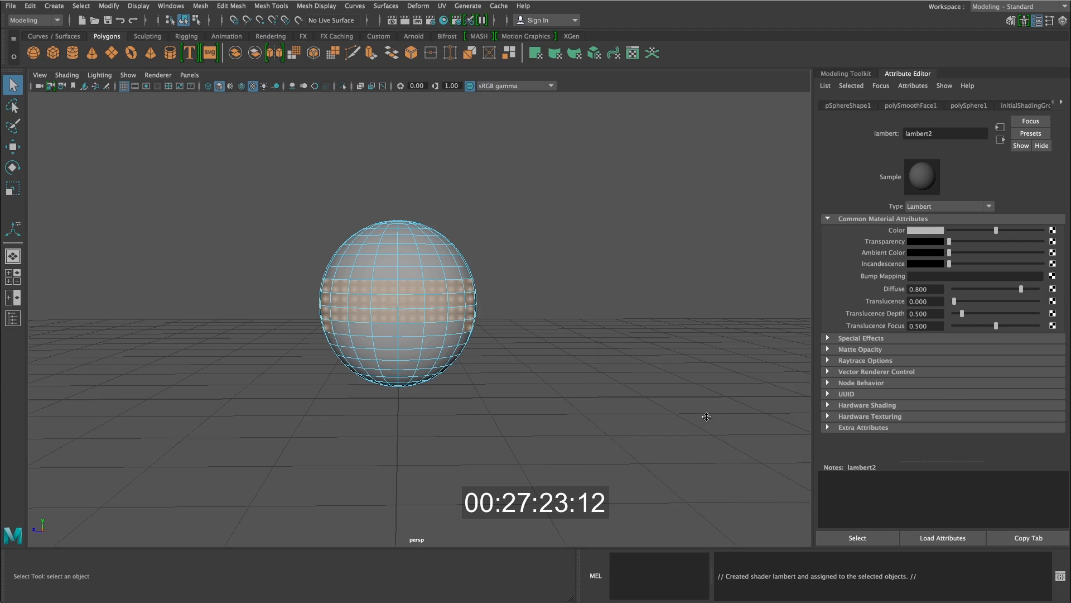
Set the Color of the middle band's Lambert material to a fully saturated dark red and deselect the faces.
left_click(921, 231)
left_click(875, 202)
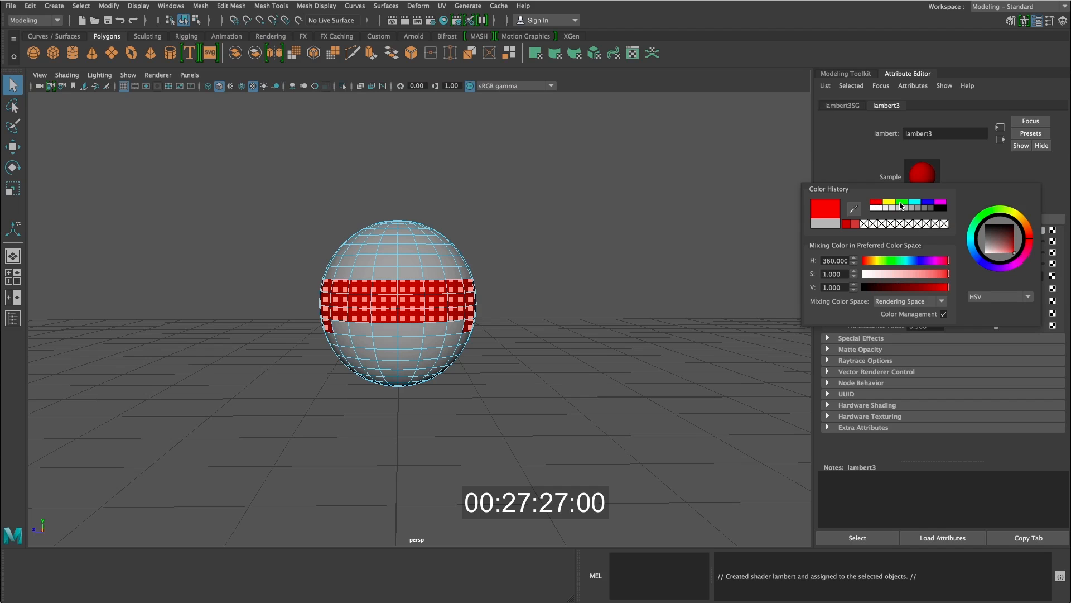
left_click(939, 274)
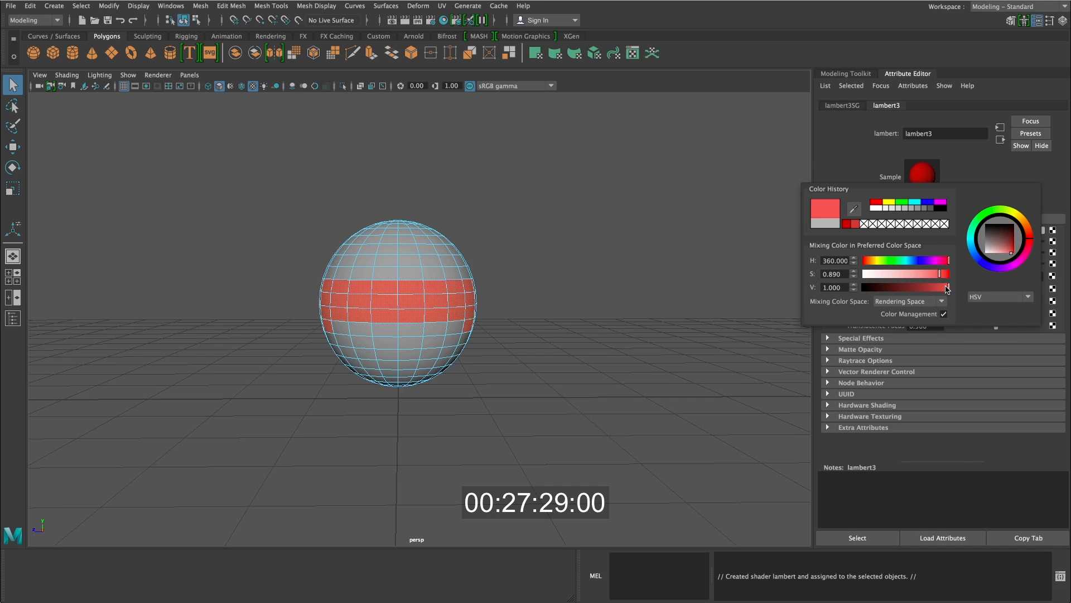
left_click_drag(949, 287, 931, 287)
left_click(943, 274)
left_click_drag(943, 275, 955, 278)
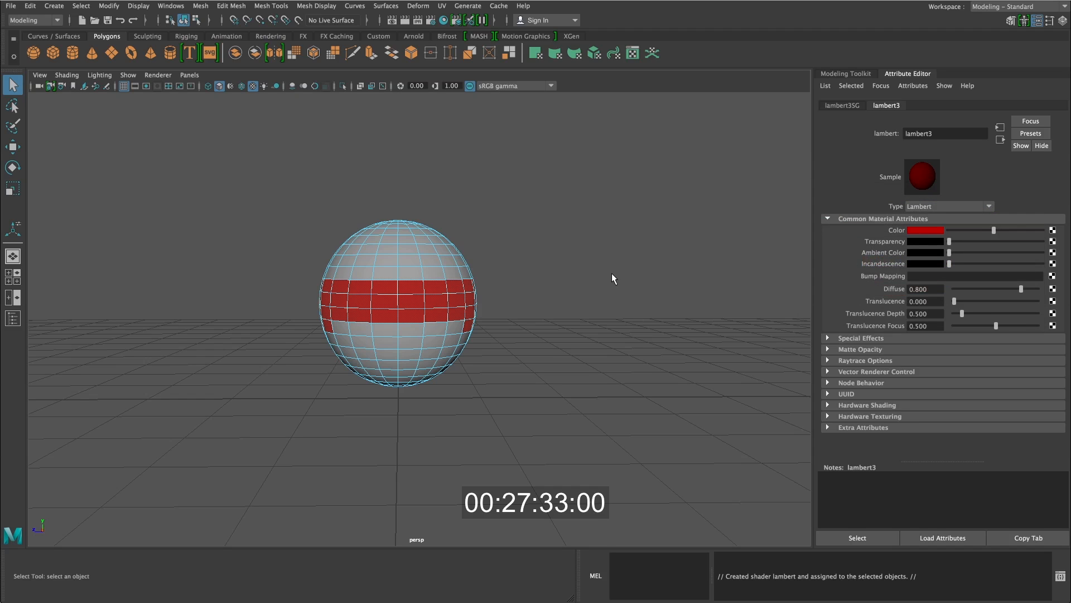
left_click(611, 273)
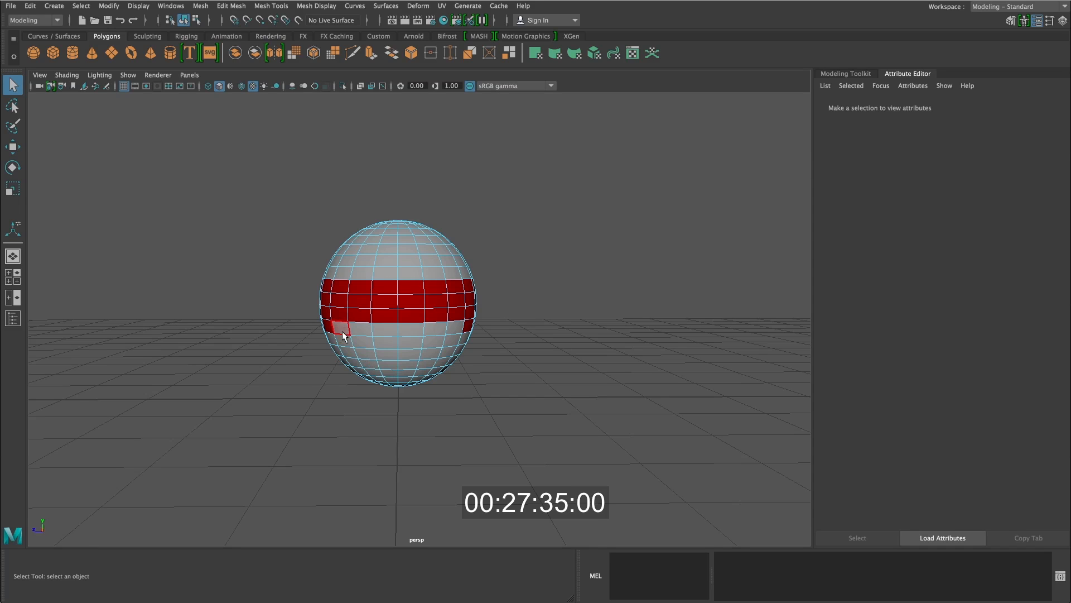
Select the sphere faces just below the red band and assign a new Blinn material to them.
left_click_drag(356, 337, 450, 360)
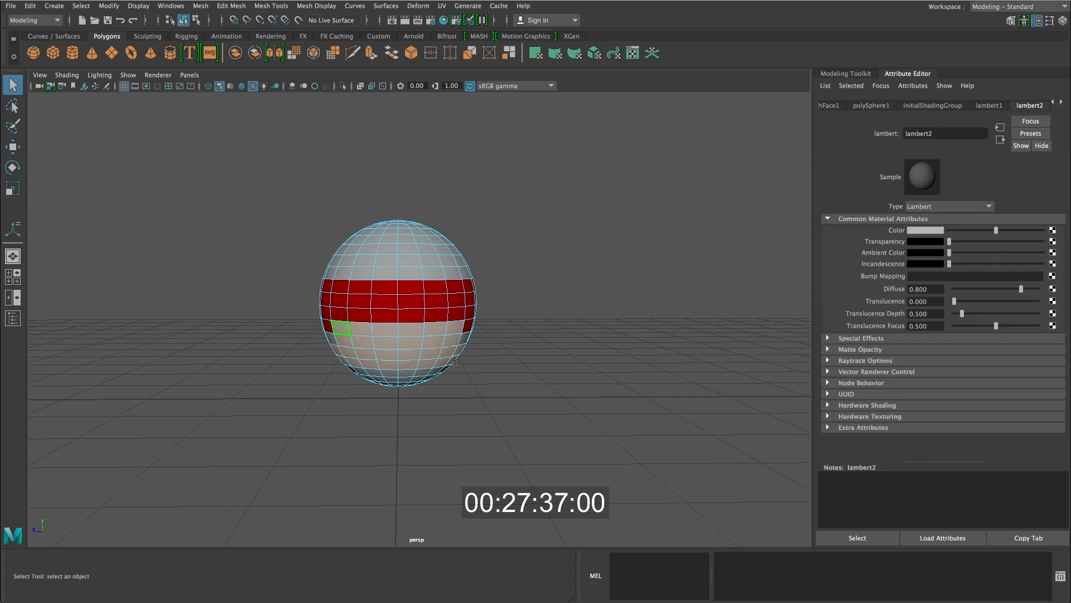
left_click(333, 342)
left_click_drag(339, 329, 452, 363)
right_click(408, 333)
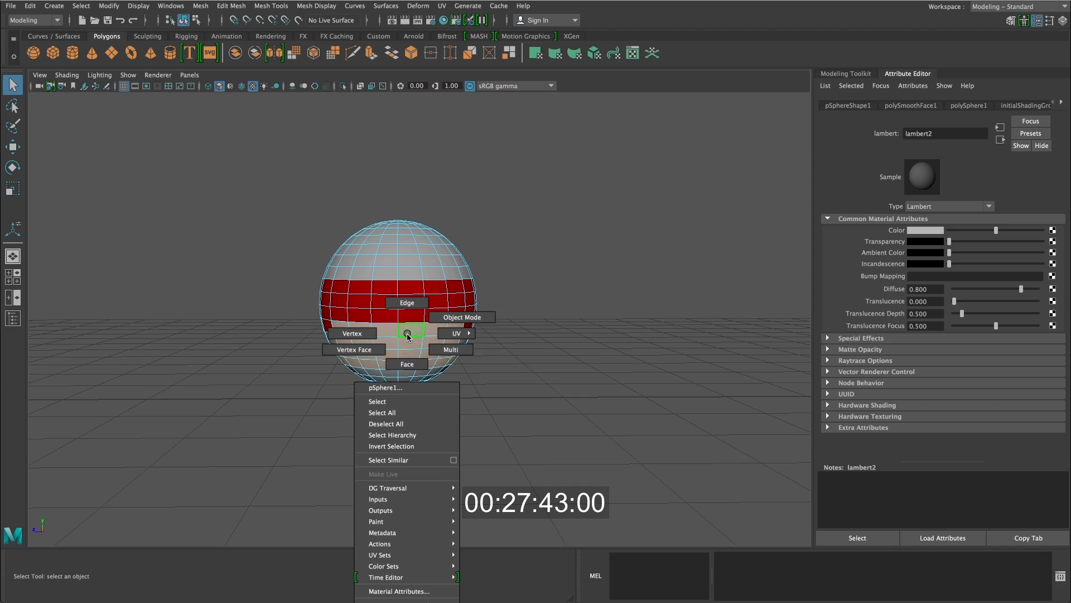
left_click(401, 599)
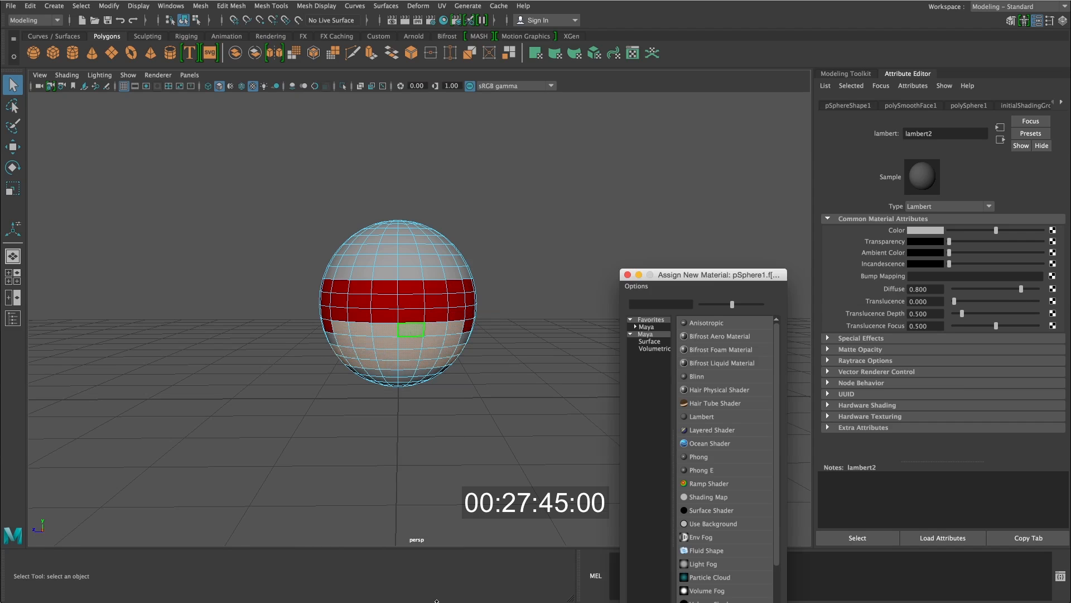
left_click_drag(699, 275, 602, 106)
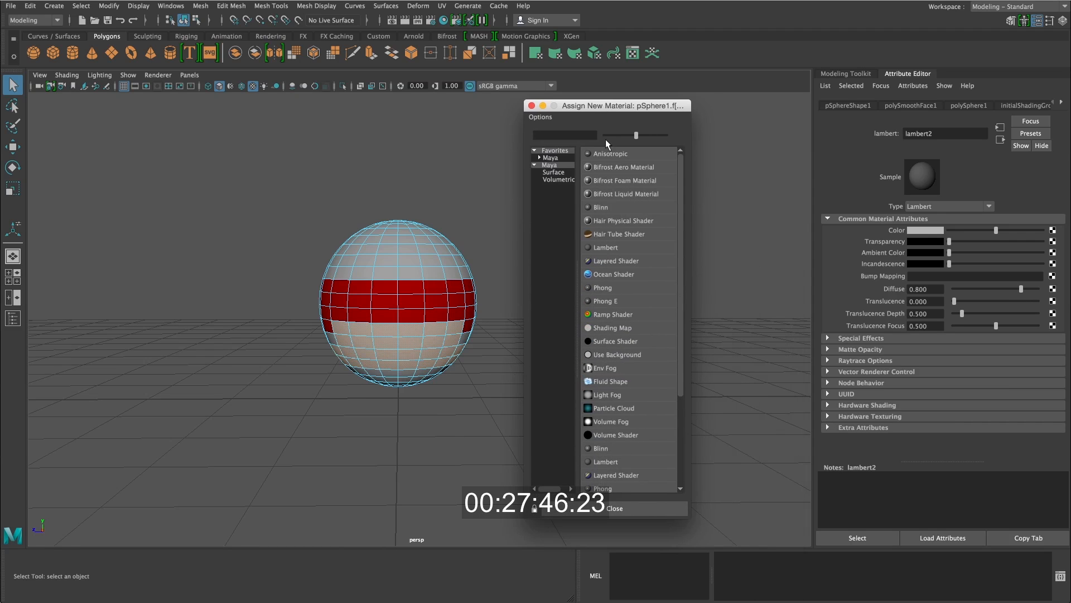
left_click(603, 207)
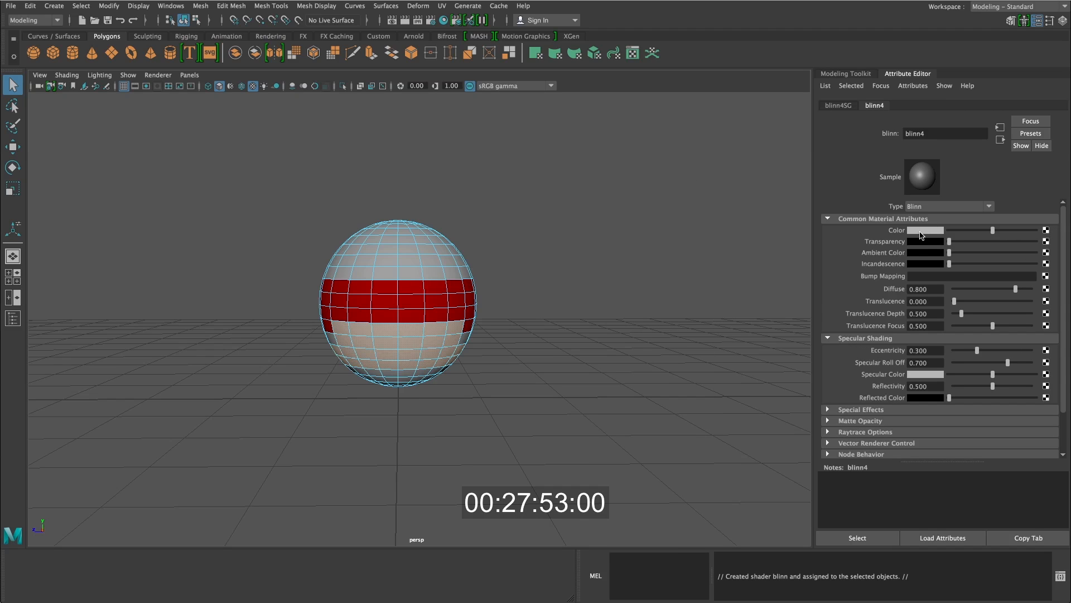
Connect a File texture to the Color of the lower faces' Blinn material and load jupitermap.jpg as its image.
left_click(1046, 230)
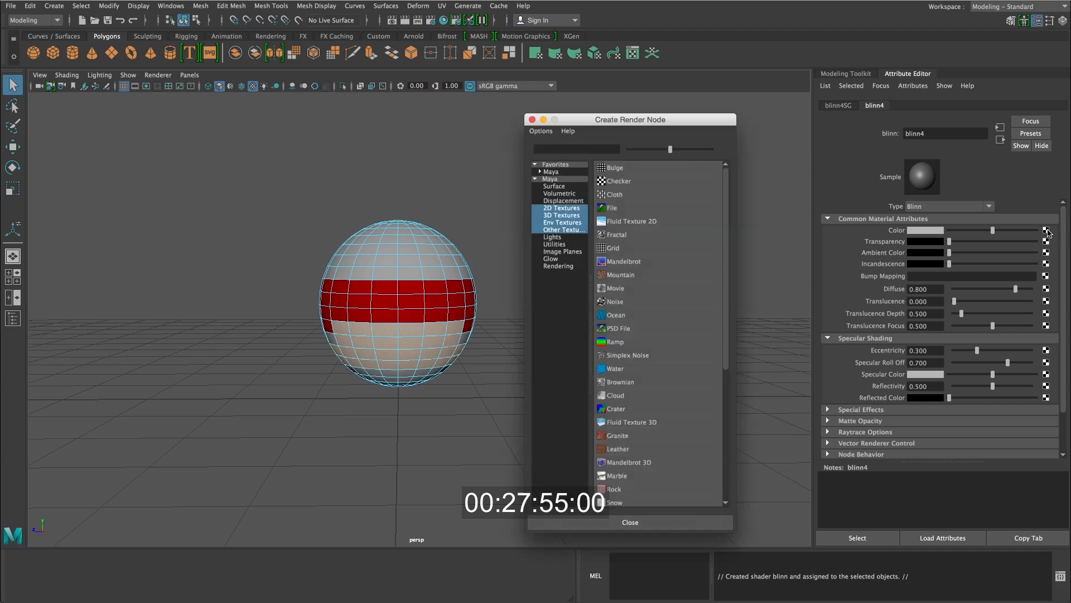
left_click(662, 207)
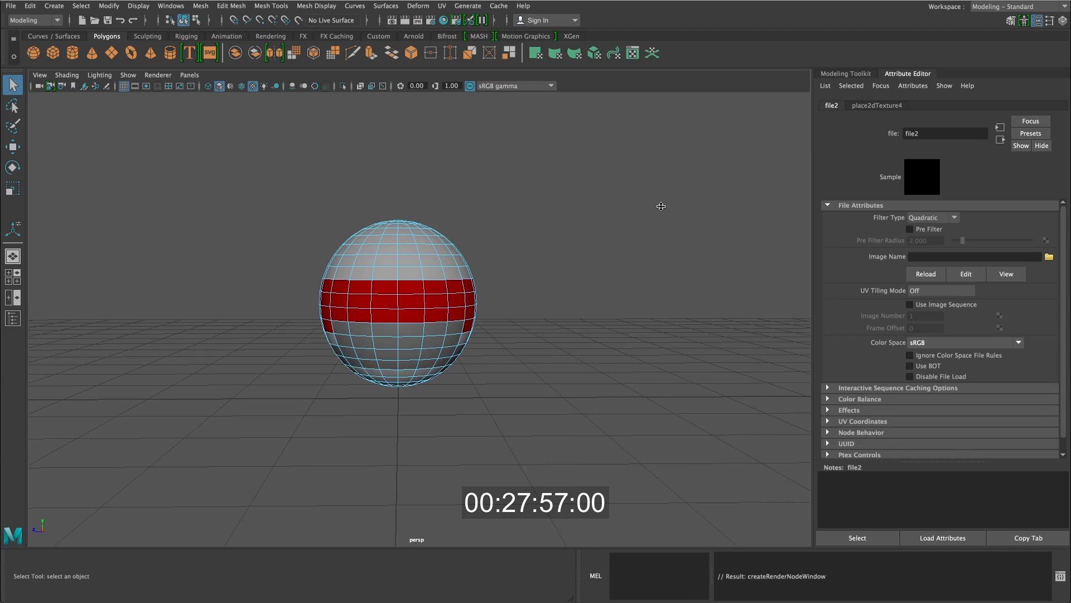
left_click(1050, 258)
left_click_drag(136, 91, 510, 151)
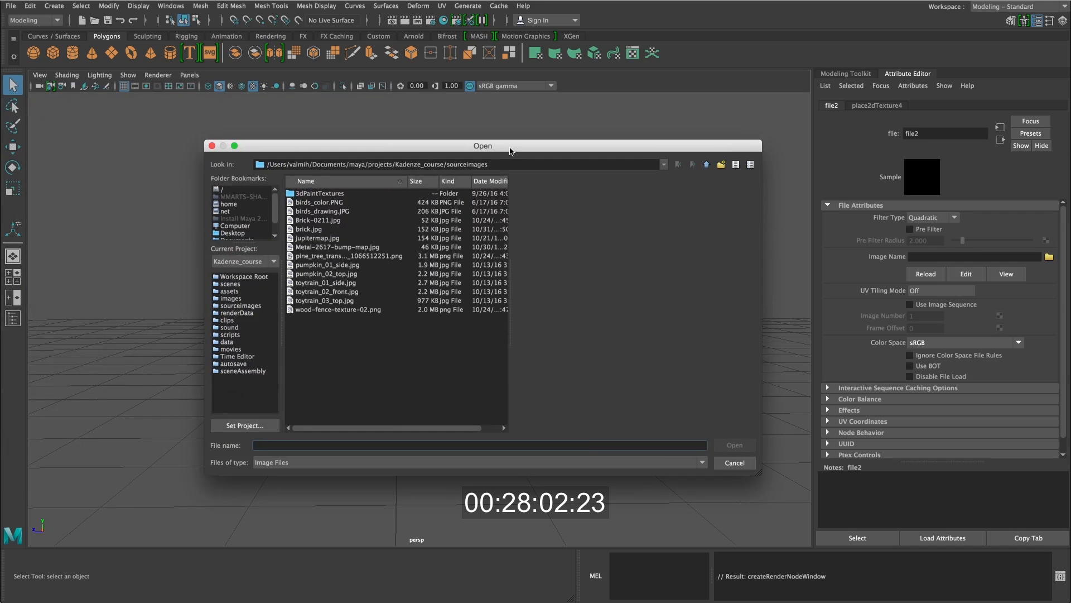
left_click(328, 239)
left_click(735, 445)
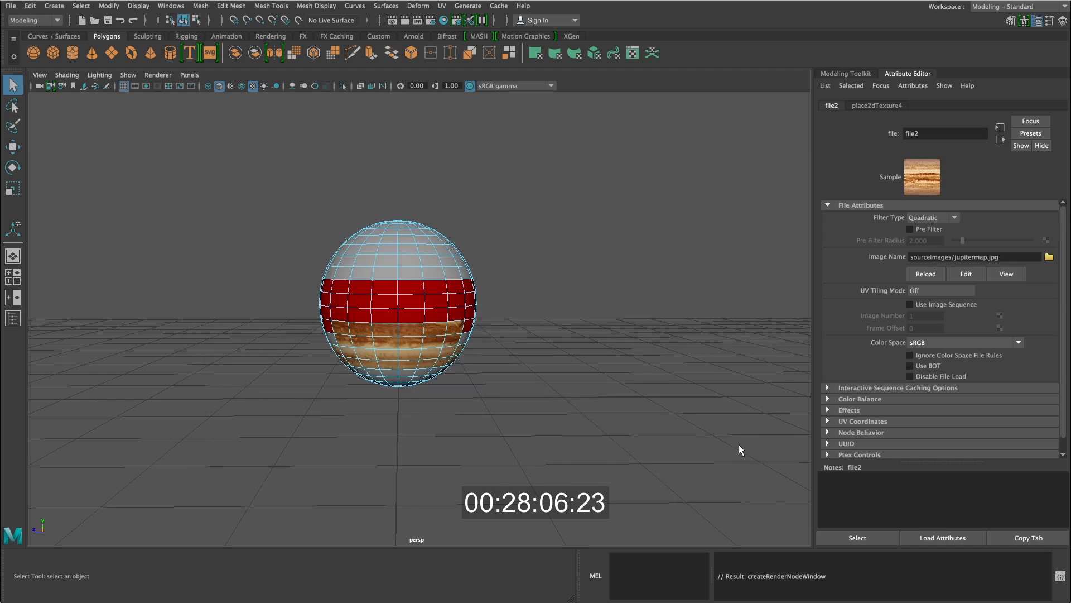
Return the sphere from face selection to object mode and deselect it.
left_click(534, 347)
right_click_drag(441, 290, 472, 276)
left_click(535, 266)
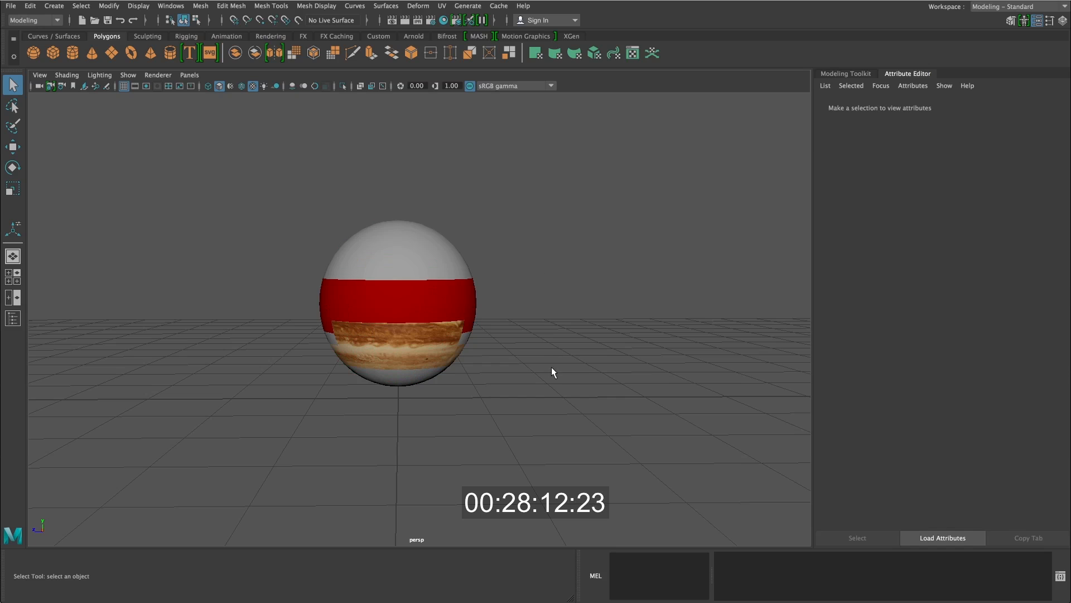
left_click_drag(537, 366, 503, 318, "alt")
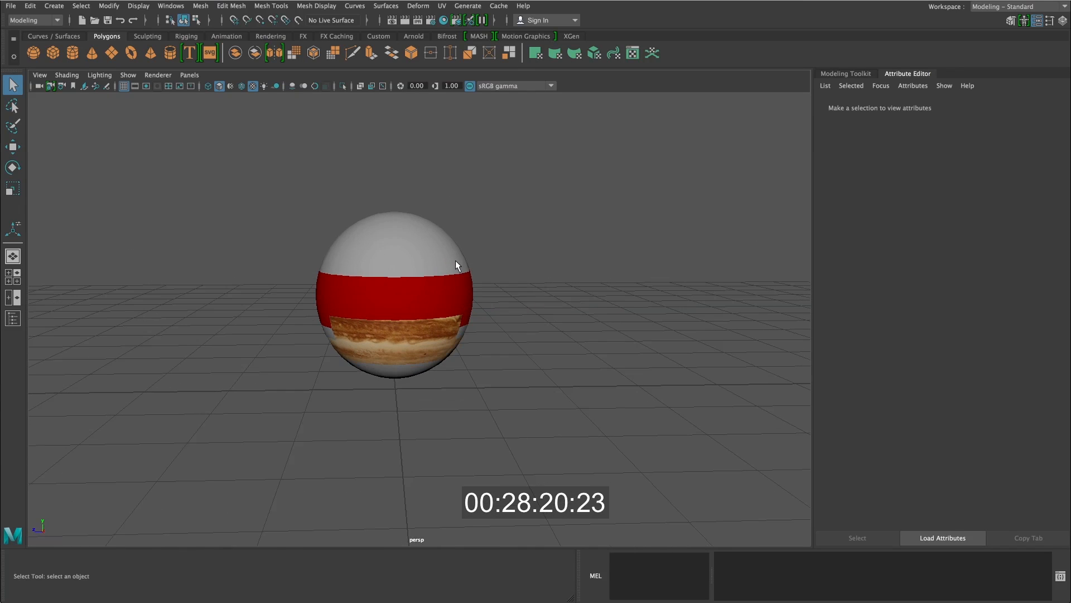
Select the faces of the sphere's top cap and assign a new Lambert material to them.
left_click(424, 246)
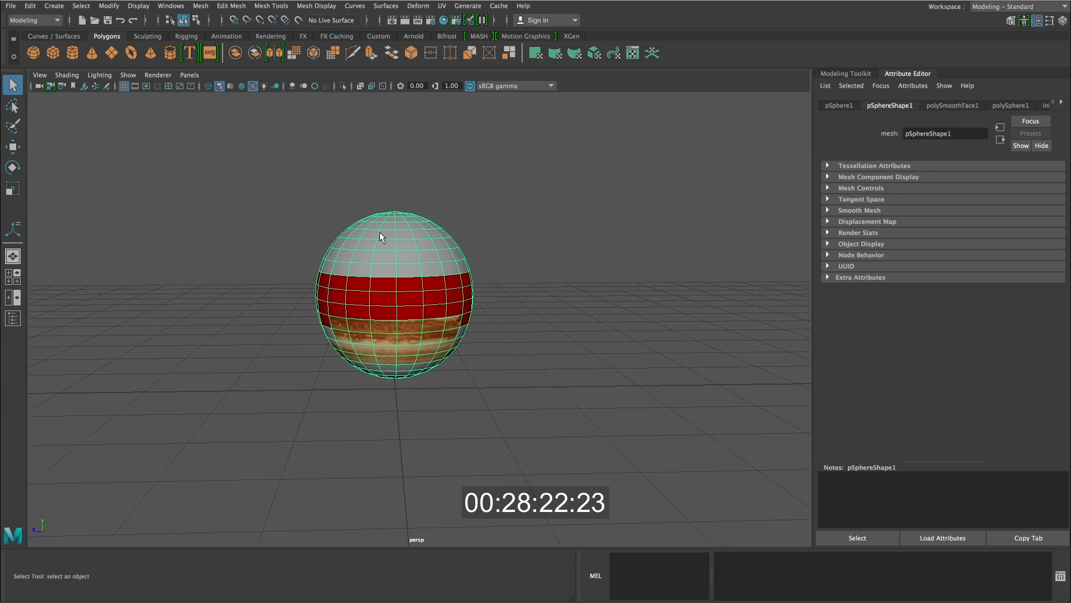
right_click_drag(380, 232, 382, 267)
left_click_drag(297, 200, 485, 271)
left_click(500, 231)
left_click_drag(435, 230, 439, 229)
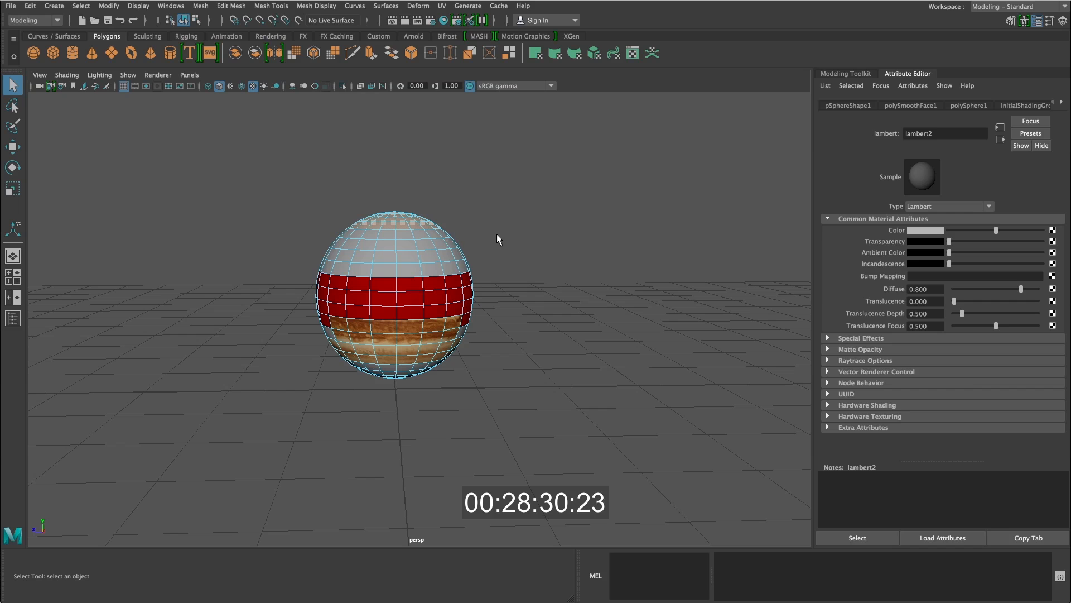
right_click_drag(391, 225, 407, 504)
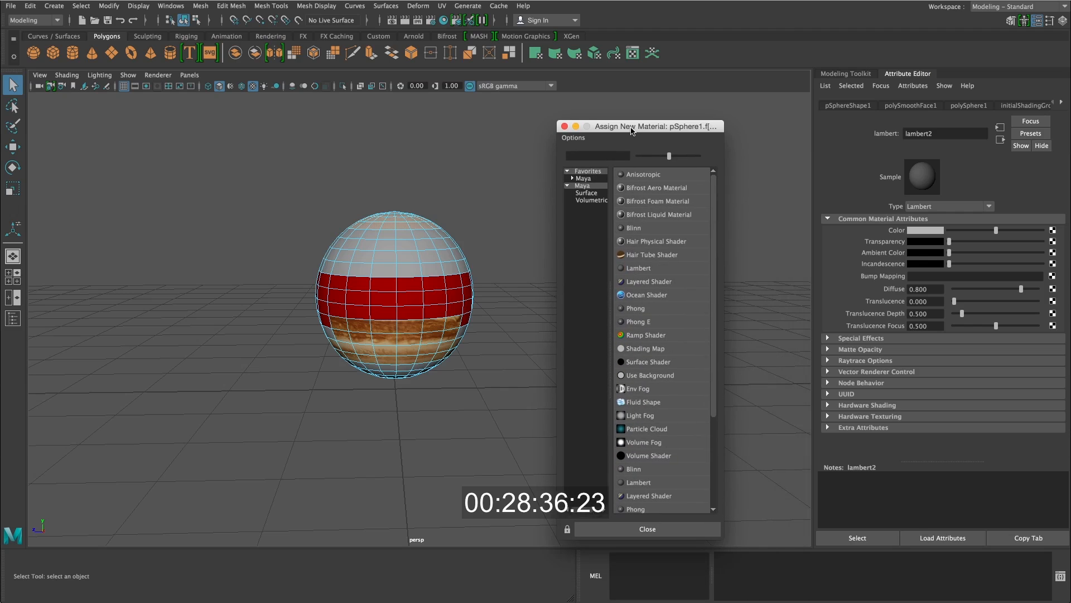
left_click(646, 266)
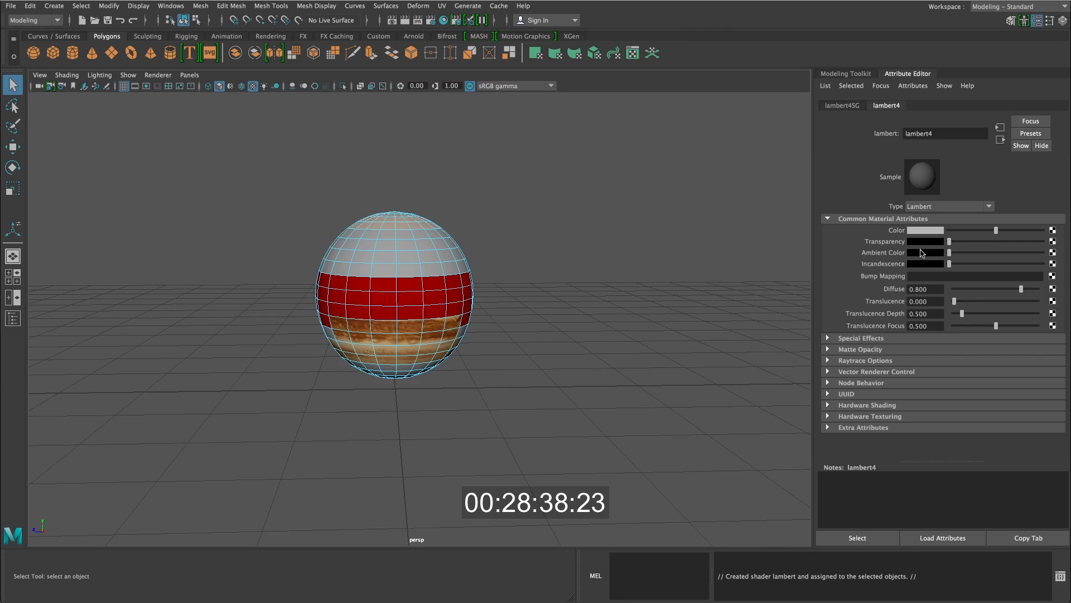
Set the Transparency of the top cap's Lambert material to full white and inspect the sphere from several angles.
left_click_drag(976, 242, 1067, 267)
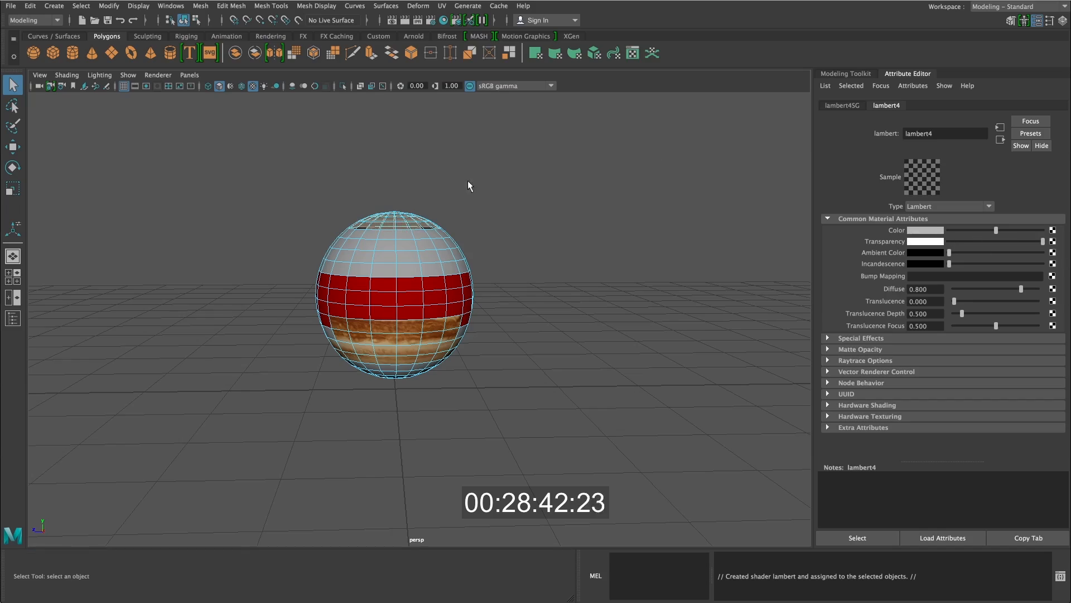
scroll(474, 172, "up", 3)
left_click_drag(407, 191, 608, 223, "alt")
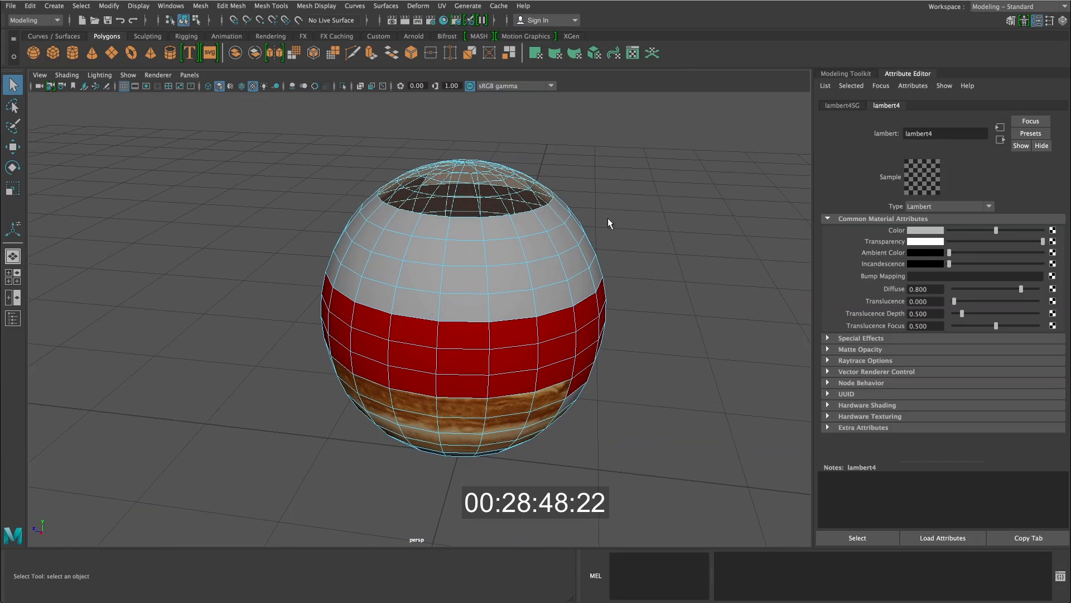
left_click_drag(573, 254, 554, 280, "alt")
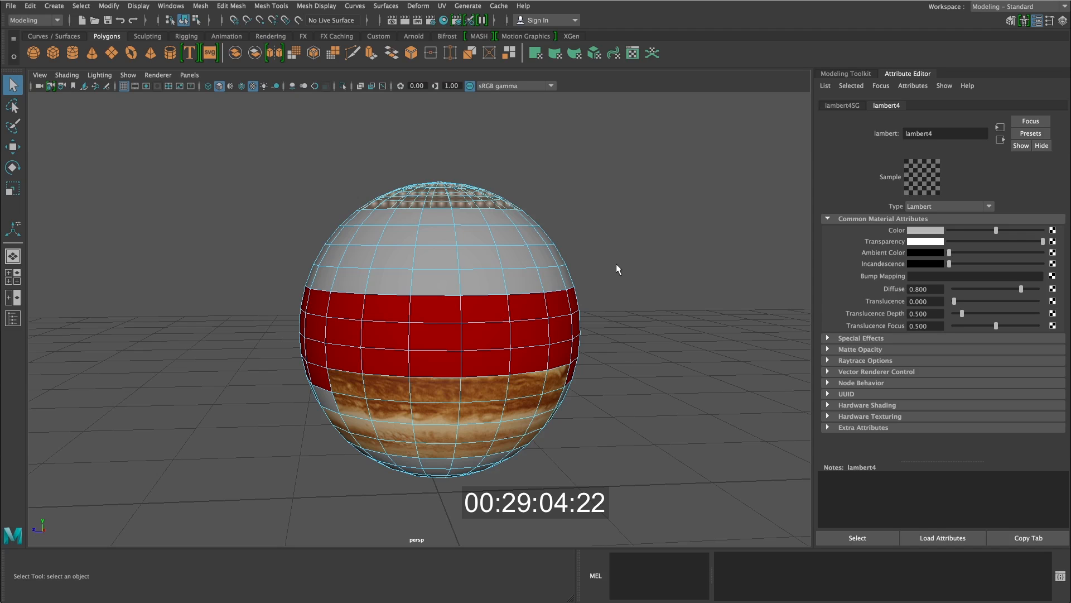
scroll(626, 300, "up", 3)
scroll(626, 299, "down", 3)
scroll(626, 299, "down", 2)
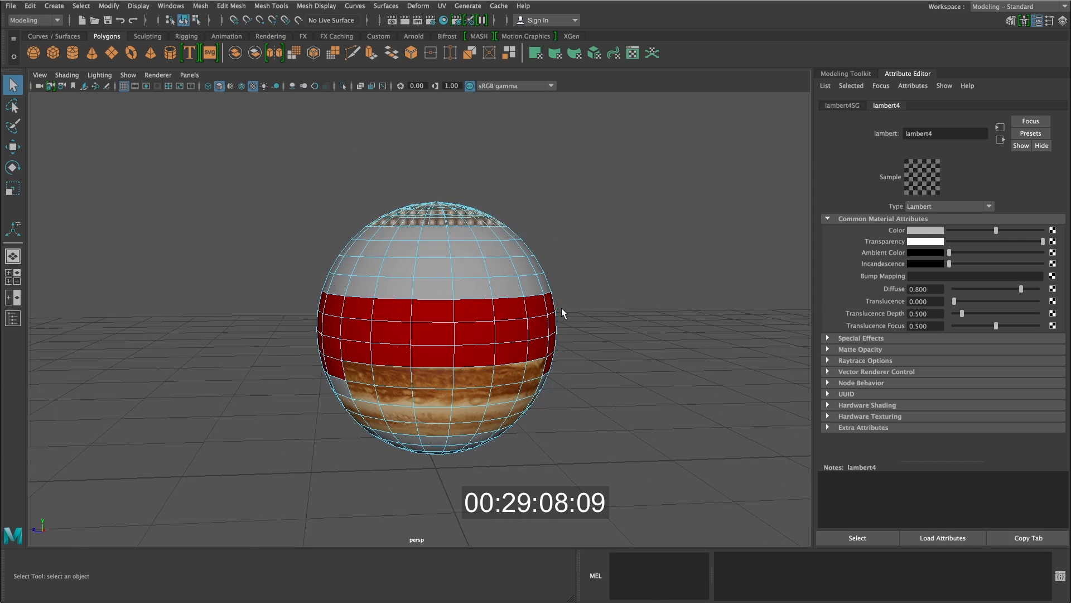
Select the whole sphere and delete it from the scene.
left_click(464, 291)
right_click_drag(463, 291, 500, 280)
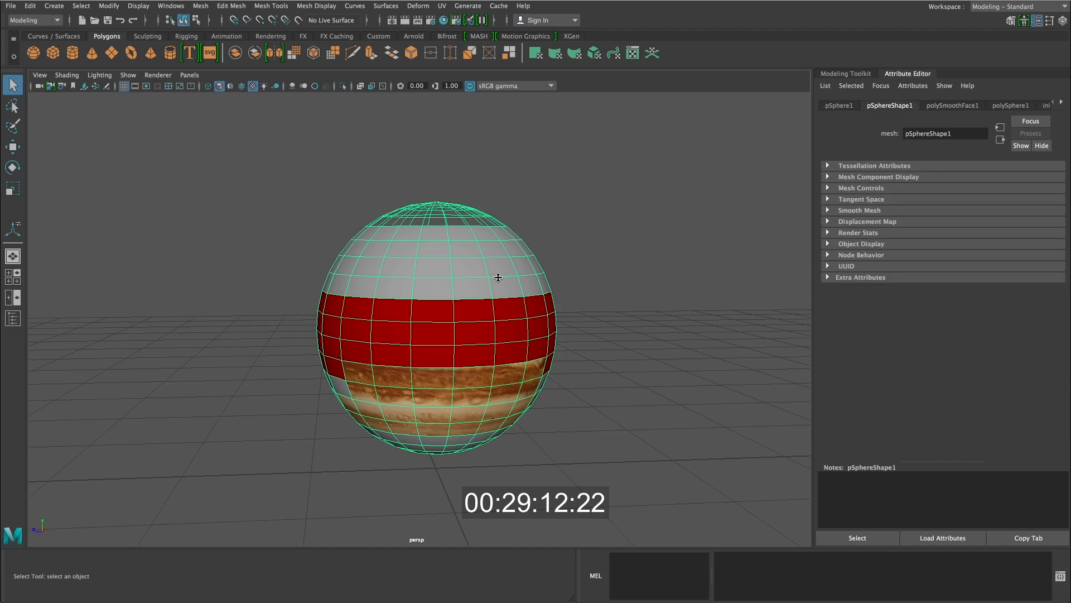
key("Delete")
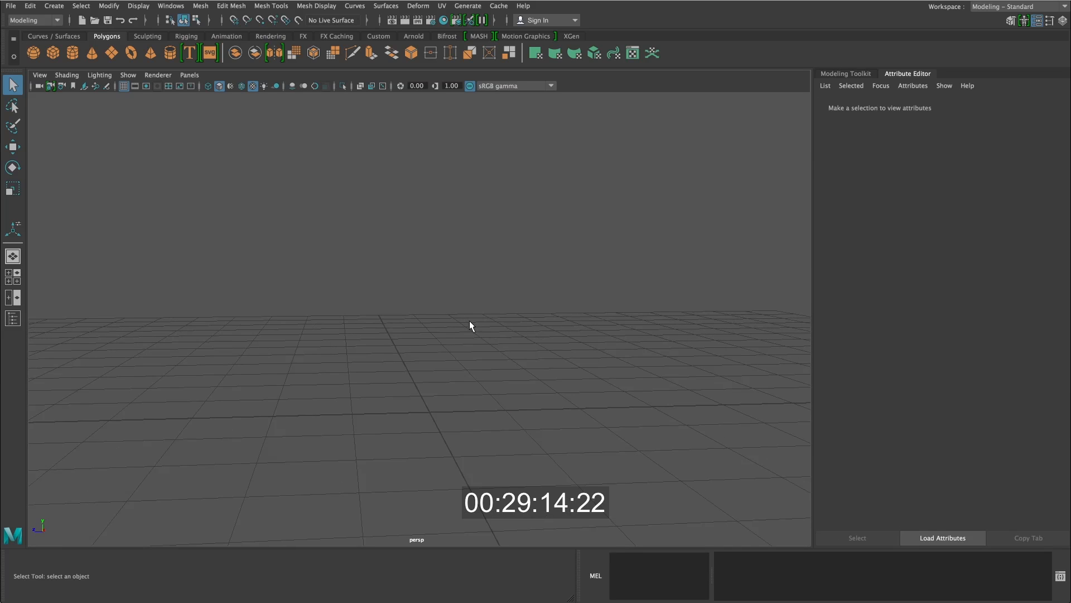
Select all parts of the column together, move them along X to the centre of the grid, and deselect them.
scroll(470, 322, "down", 3)
left_click_drag(31, 192, 122, 408)
key("w")
left_click_drag(49, 233, 345, 230)
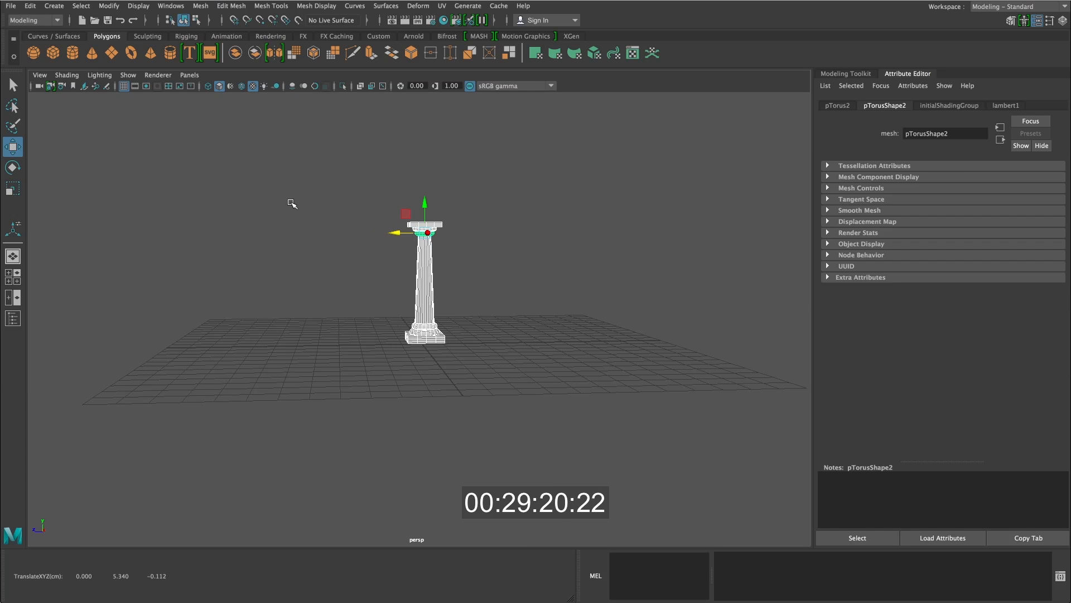
scroll(533, 355, "up", 6)
middle_click_drag(531, 353, 484, 406, "alt")
left_click(471, 292)
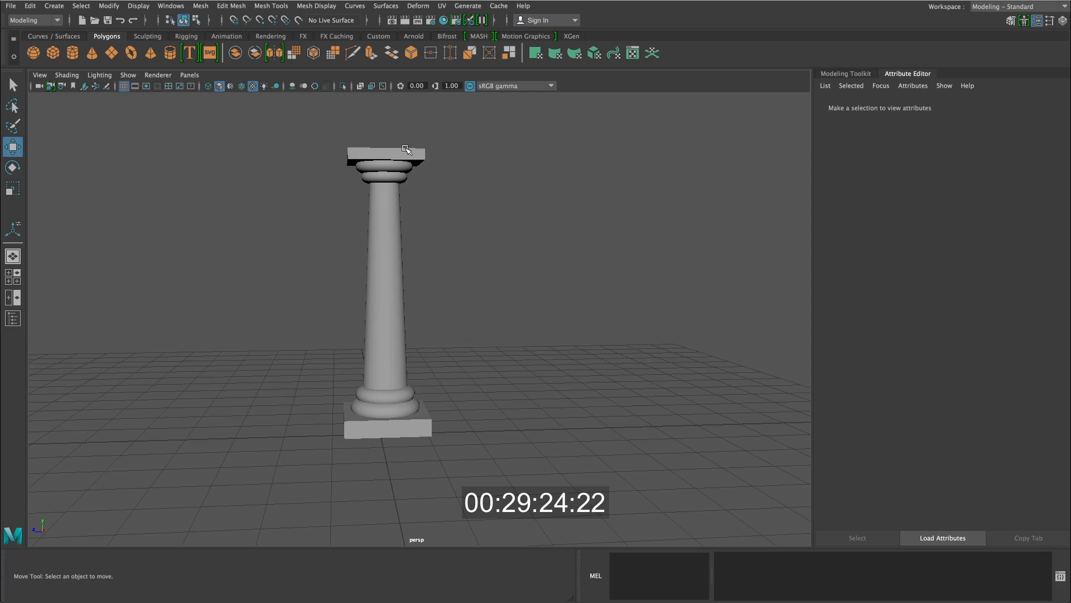
left_click(392, 171)
left_click(384, 290)
left_click(471, 215)
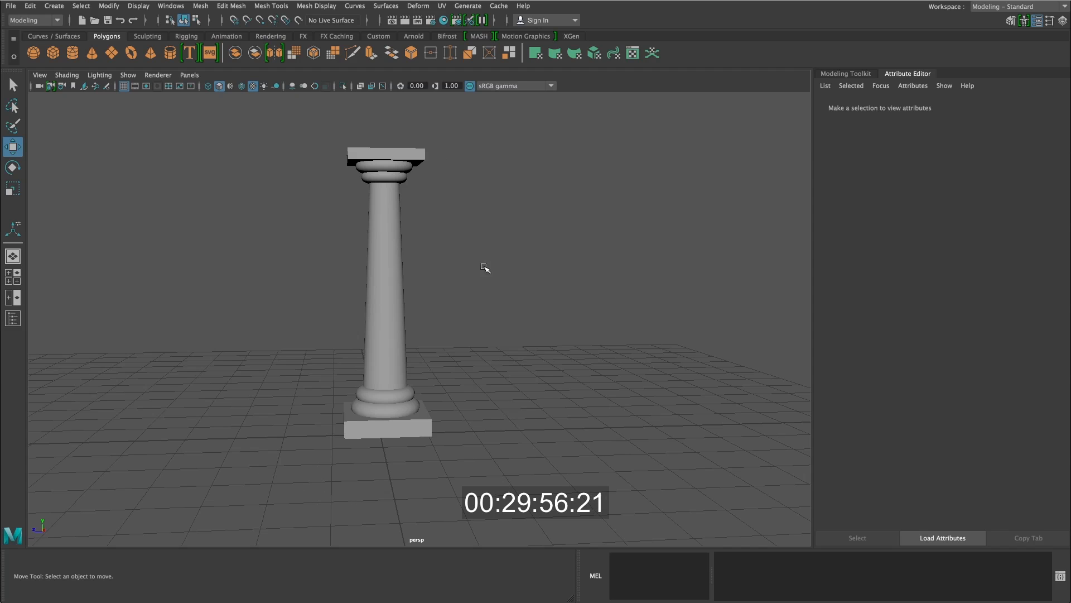
Switch to a two-pane side-by-side layout and show the Outliner in place of the front view.
left_click(14, 300)
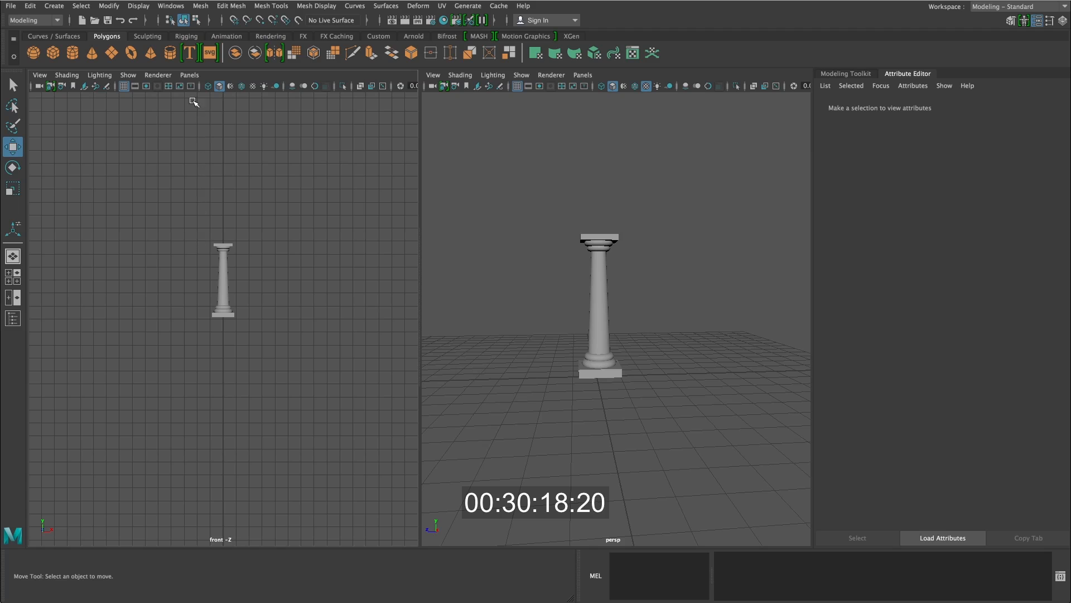
left_click(188, 76)
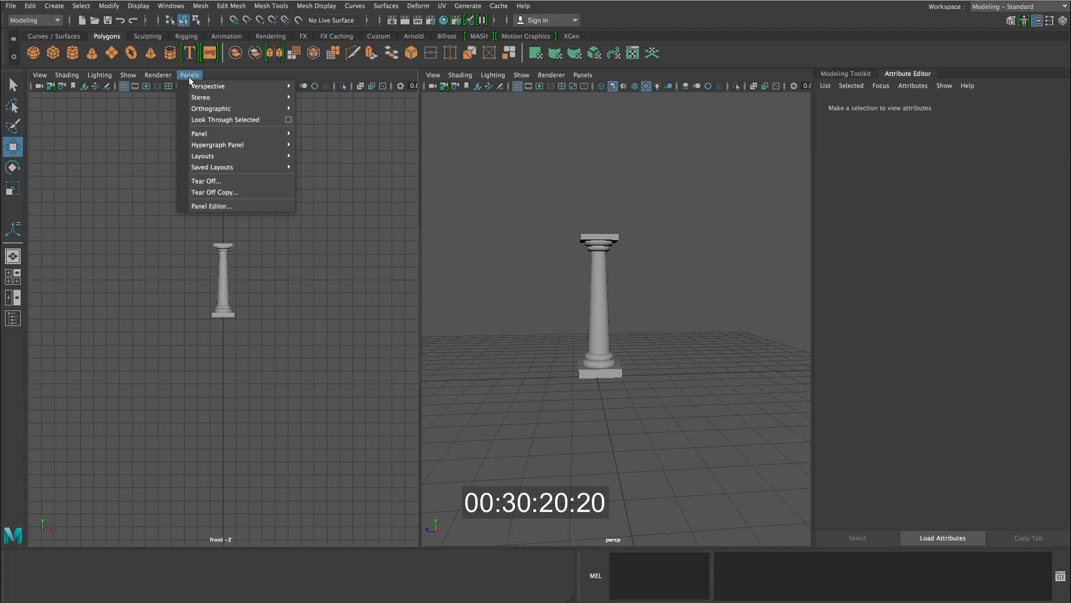
mouse_move(209, 138)
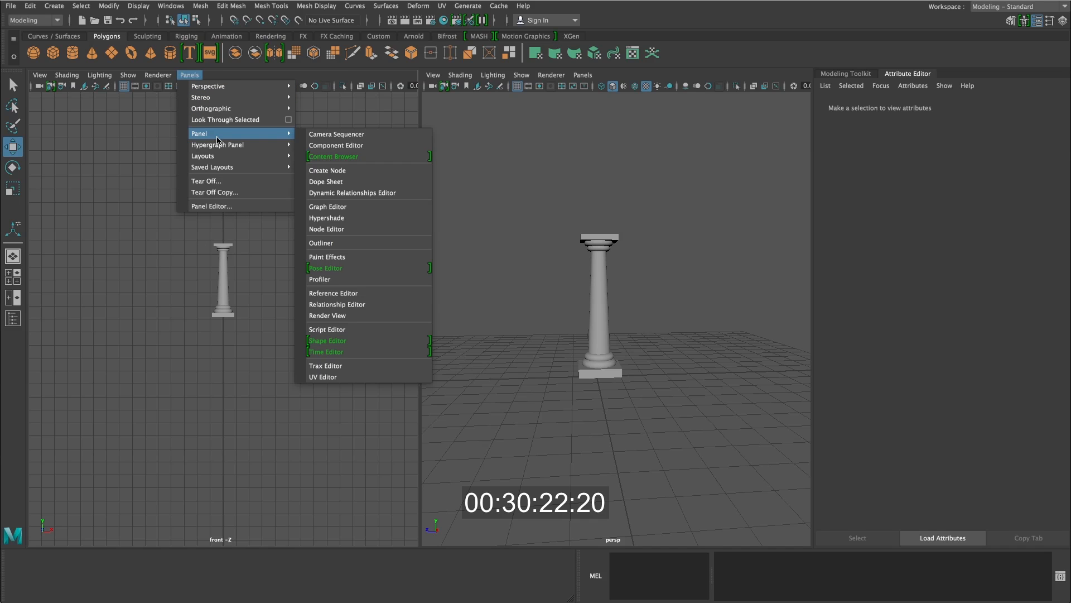
left_click(348, 244)
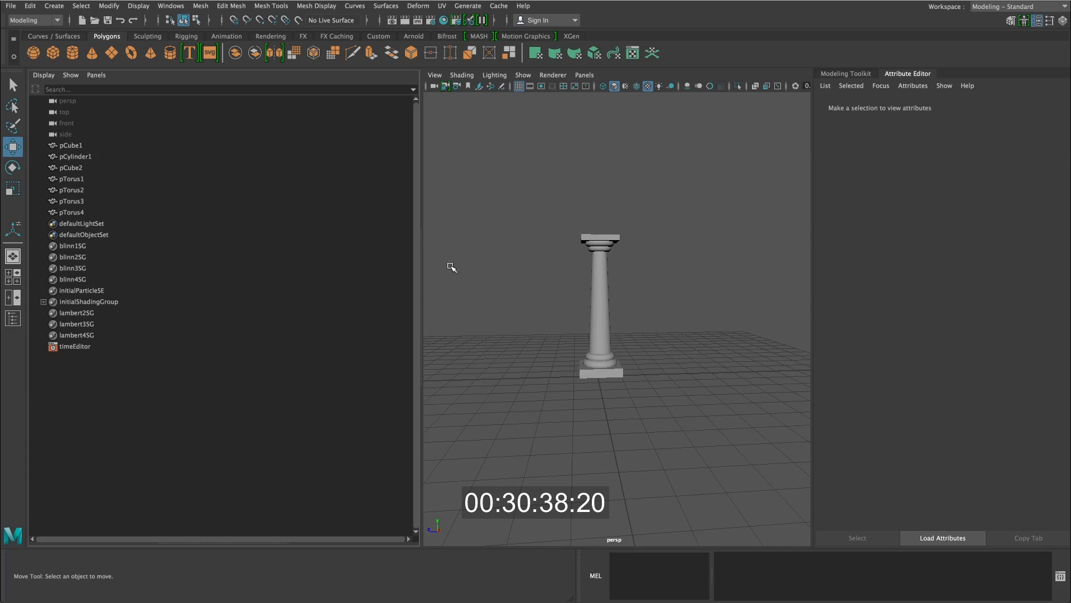
Select the column's cube, cylinder and torus parts one by one to match each with its Outliner entry.
left_click(601, 234)
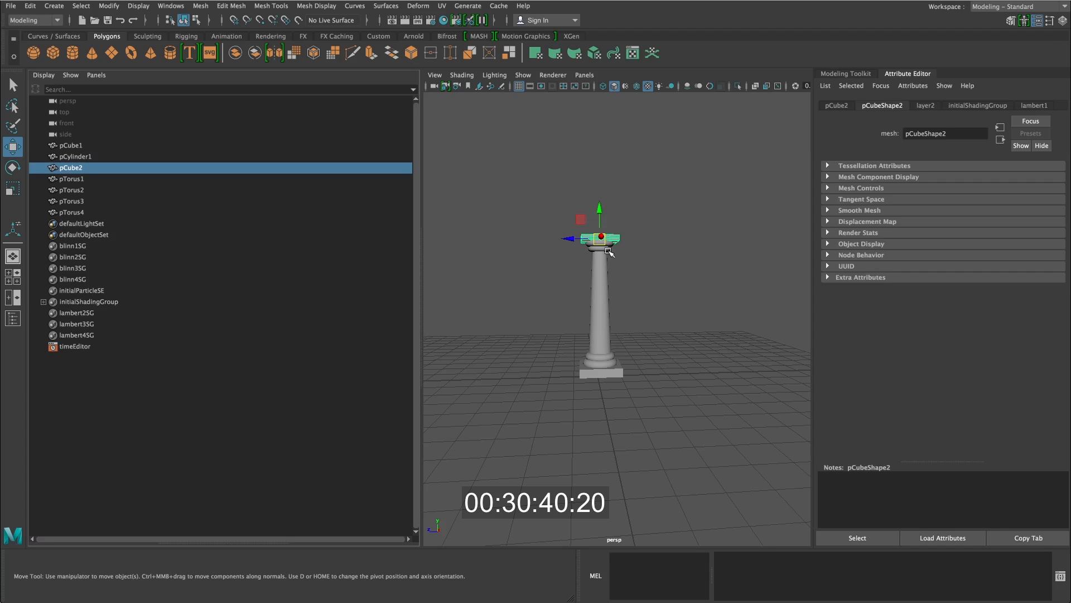
left_click(604, 262)
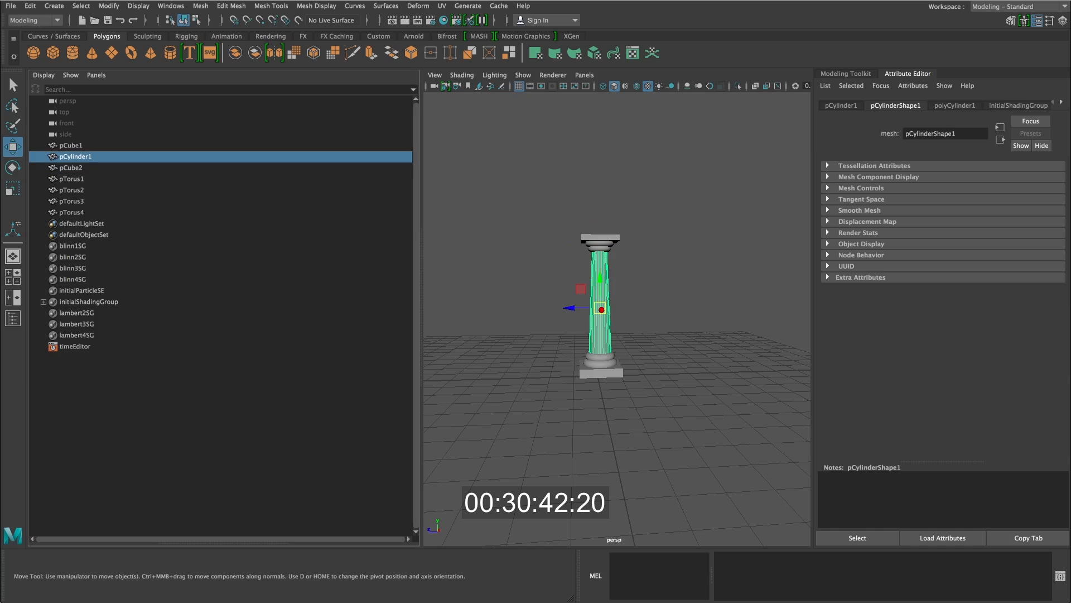
left_click(601, 245)
left_click(78, 177)
left_click(71, 168)
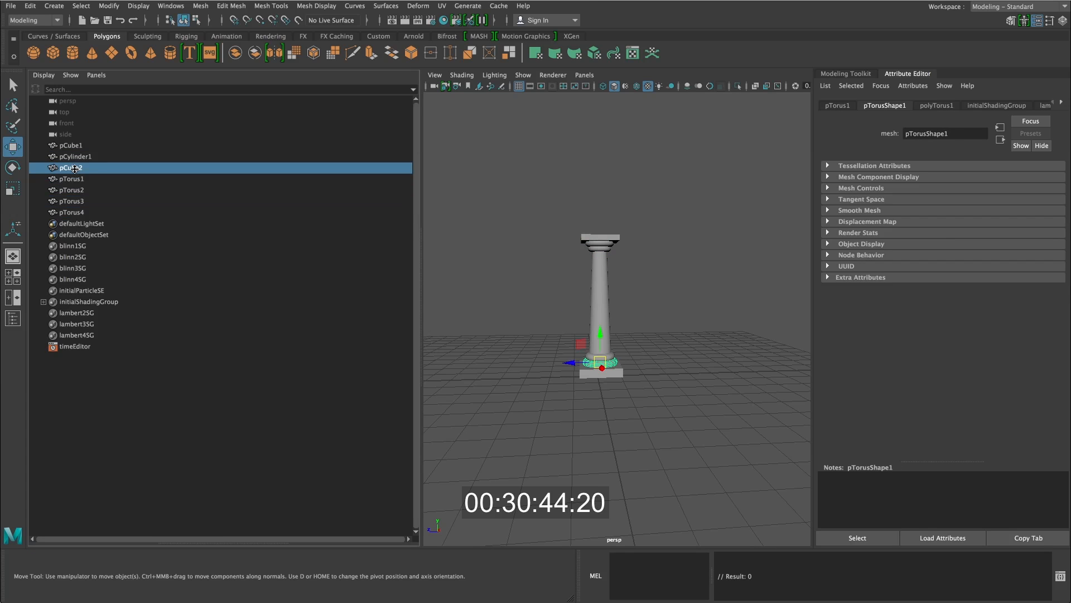
left_click(71, 179)
left_click(73, 202)
left_click(73, 209)
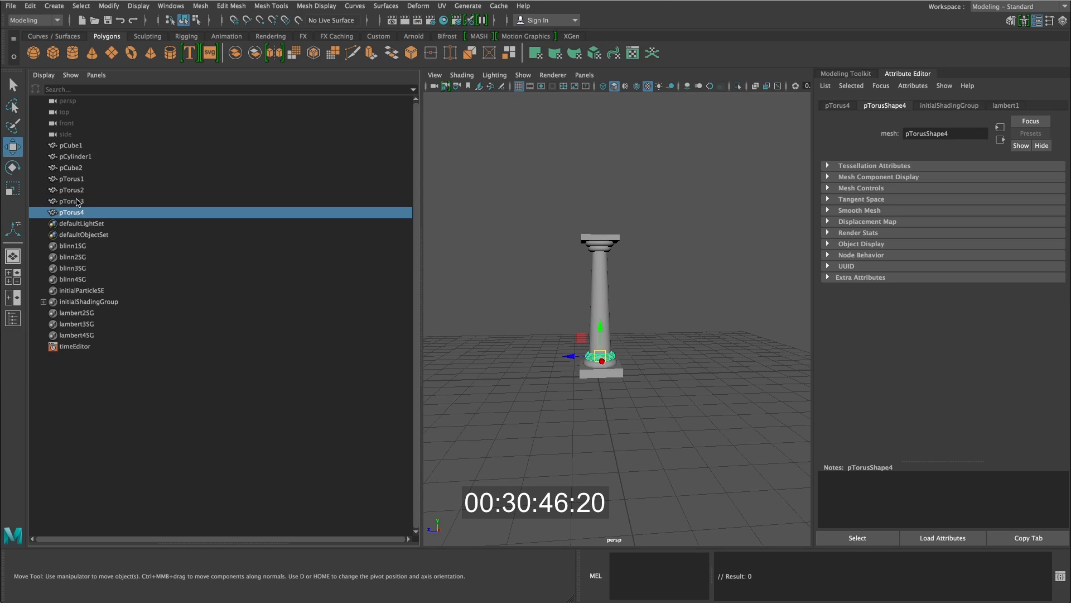
left_click(76, 158)
left_click(76, 169)
left_click(76, 179)
left_click(73, 191)
left_click(72, 202)
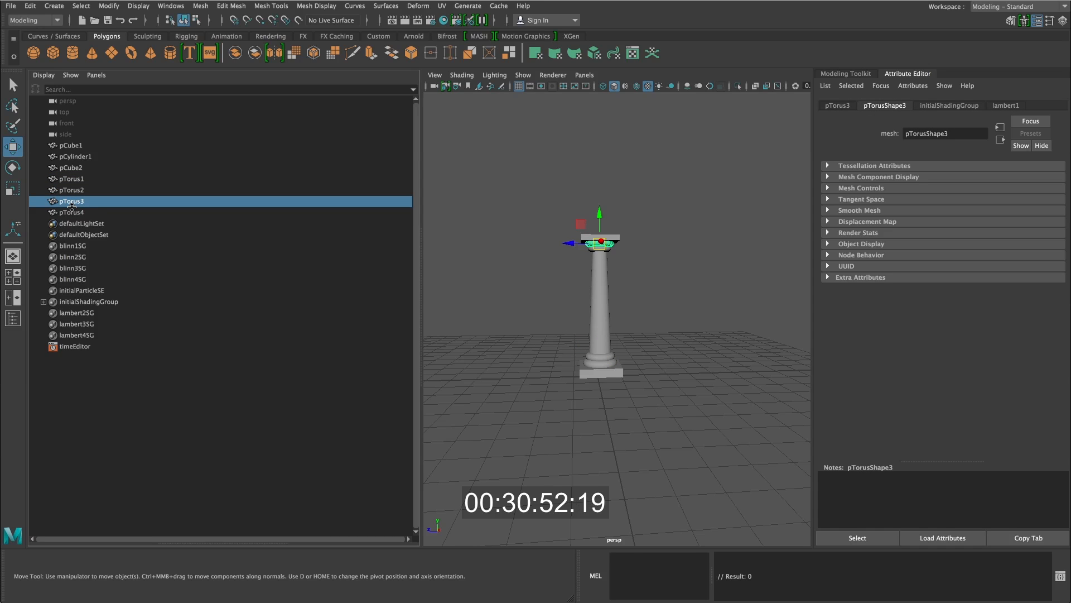
left_click(459, 353)
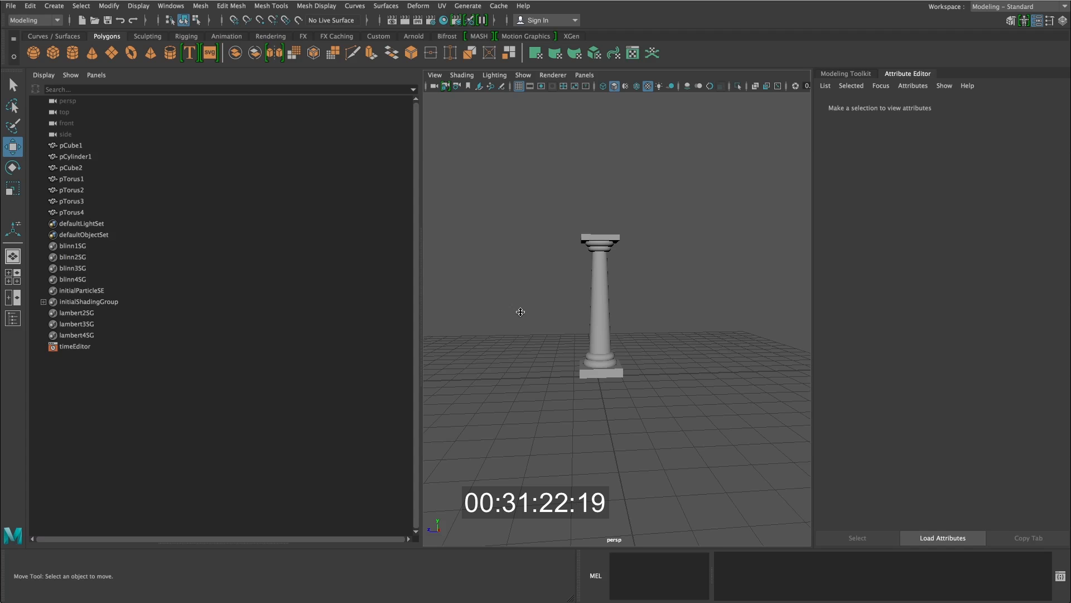
Select the column's top slab and show the Channel Box / Layer Editor as a floating window beside it.
scroll(625, 262, "up", 5)
scroll(625, 262, "down", 6)
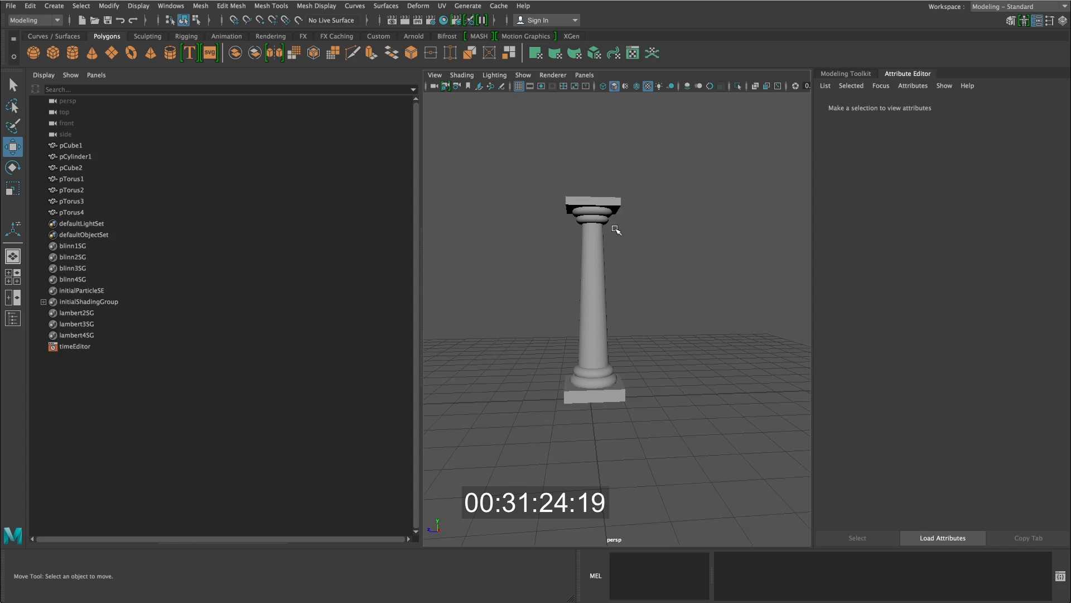
left_click(608, 199)
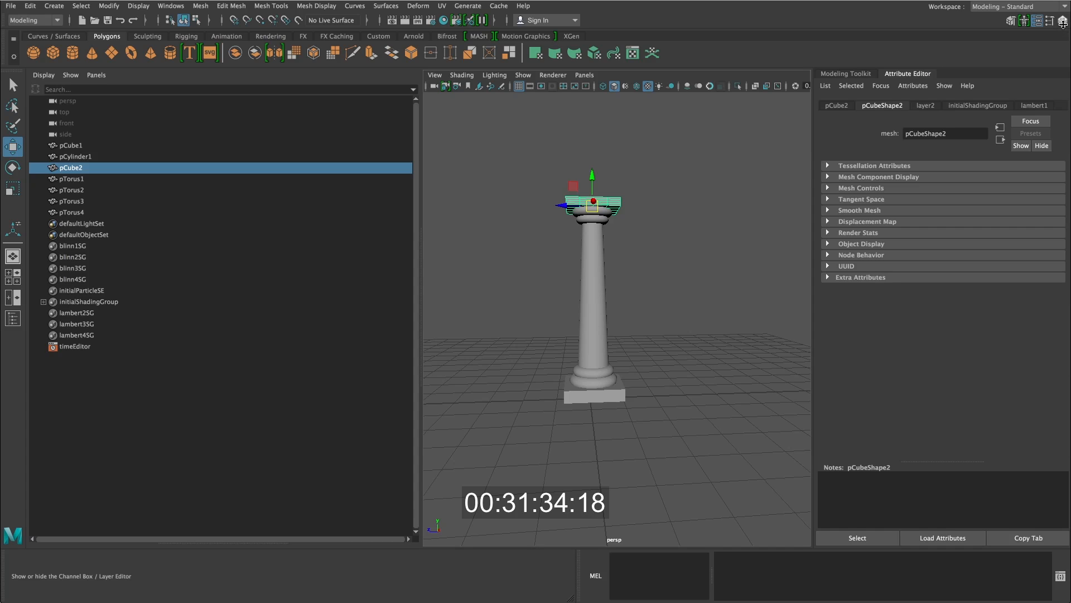
left_click(1063, 22)
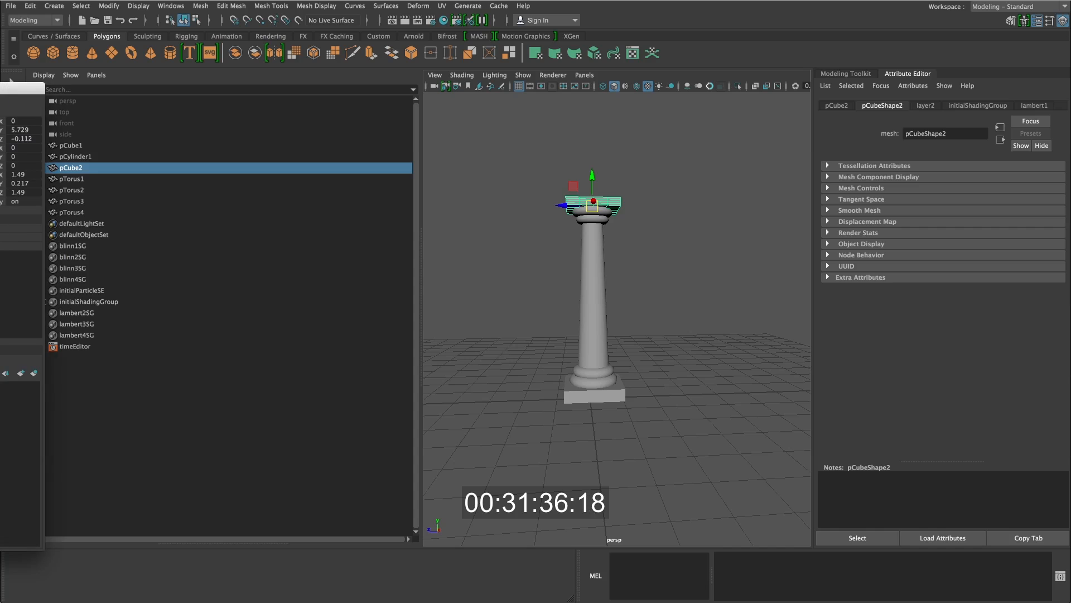
left_click_drag(642, 174, 899, 162)
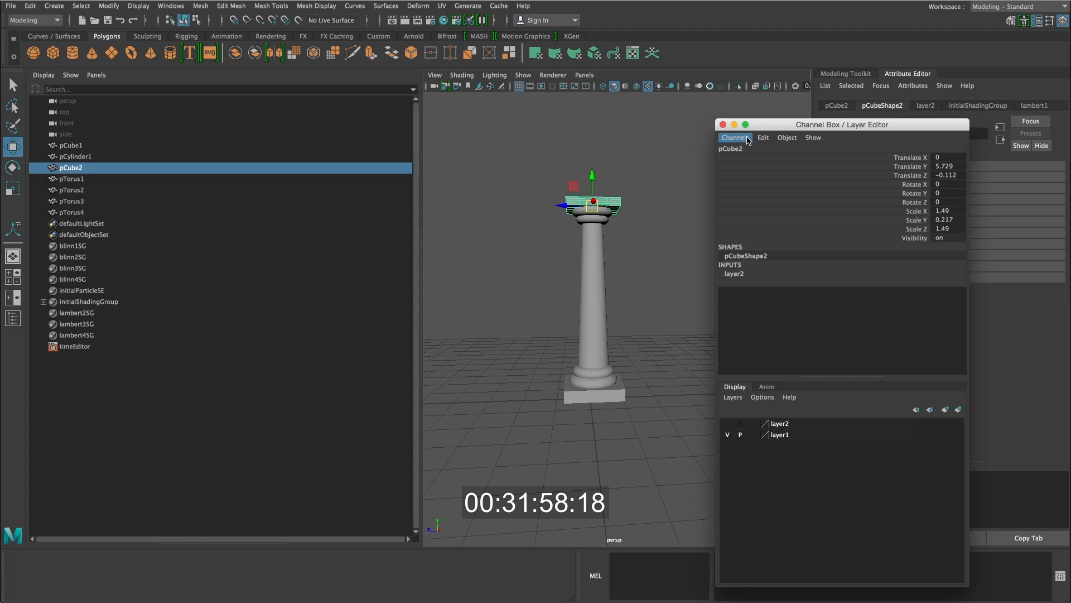
Freeze all translate, rotate and scale values of the column's top slab.
left_click(748, 140)
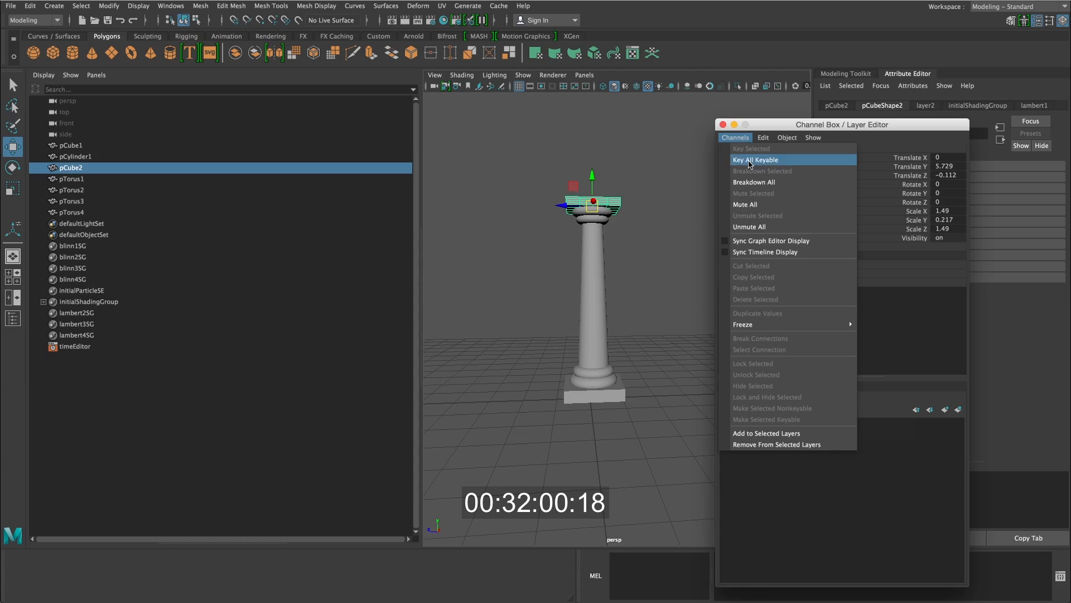
mouse_move(779, 326)
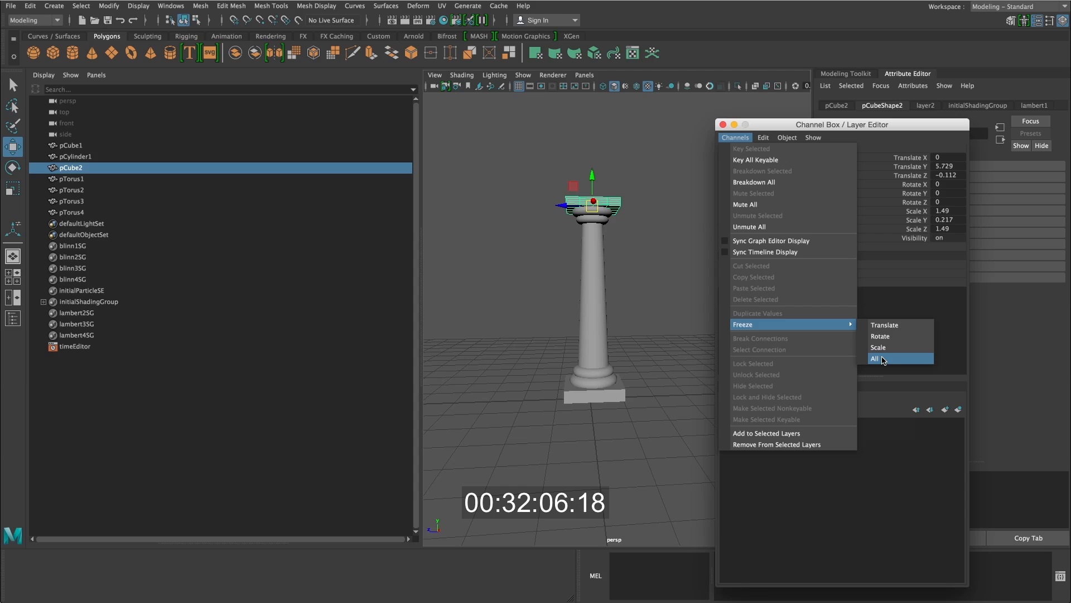
left_click(883, 360)
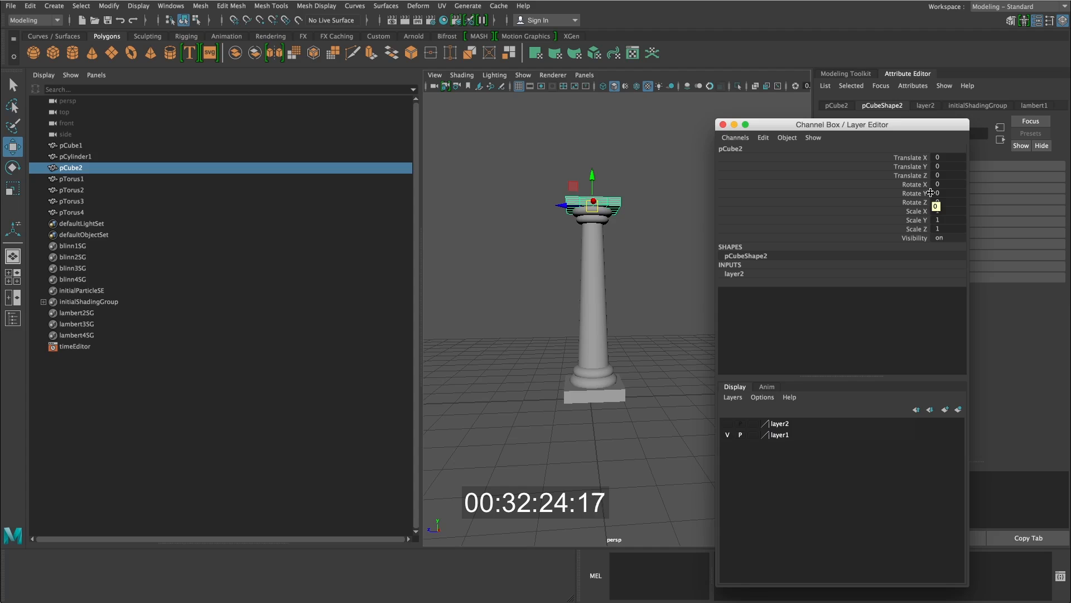
Dock the Channel Box / Layer Editor alongside the Attribute Editor and bring it to the front.
left_click_drag(836, 126, 932, 77)
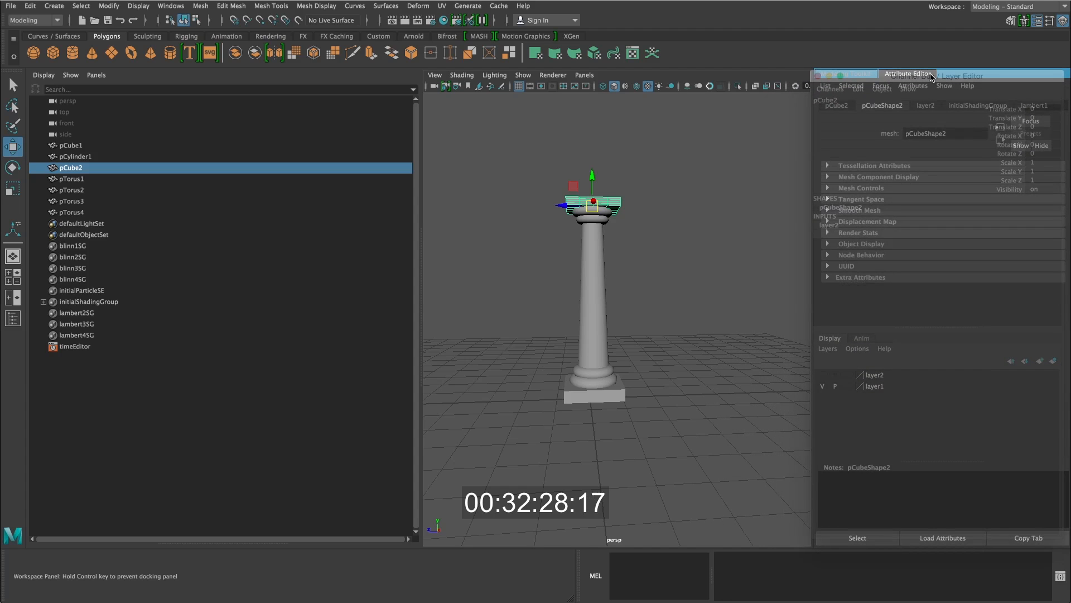
left_click_drag(931, 76, 930, 74)
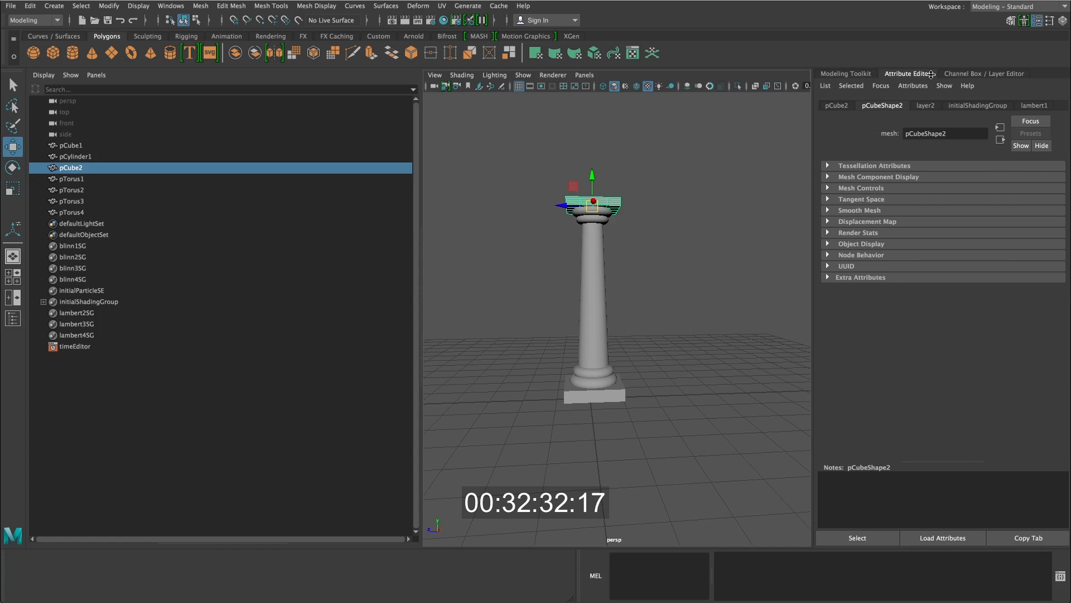
left_click(991, 75)
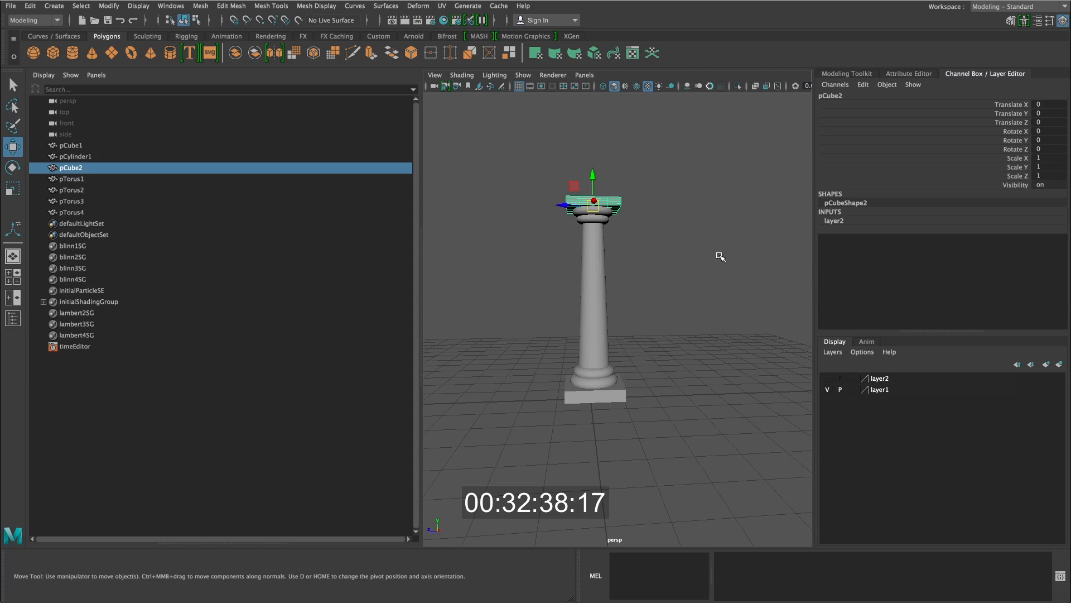
Freeze all translate, rotate and scale values of the torus directly beneath the column's top slab.
left_click(631, 231)
left_click(602, 212)
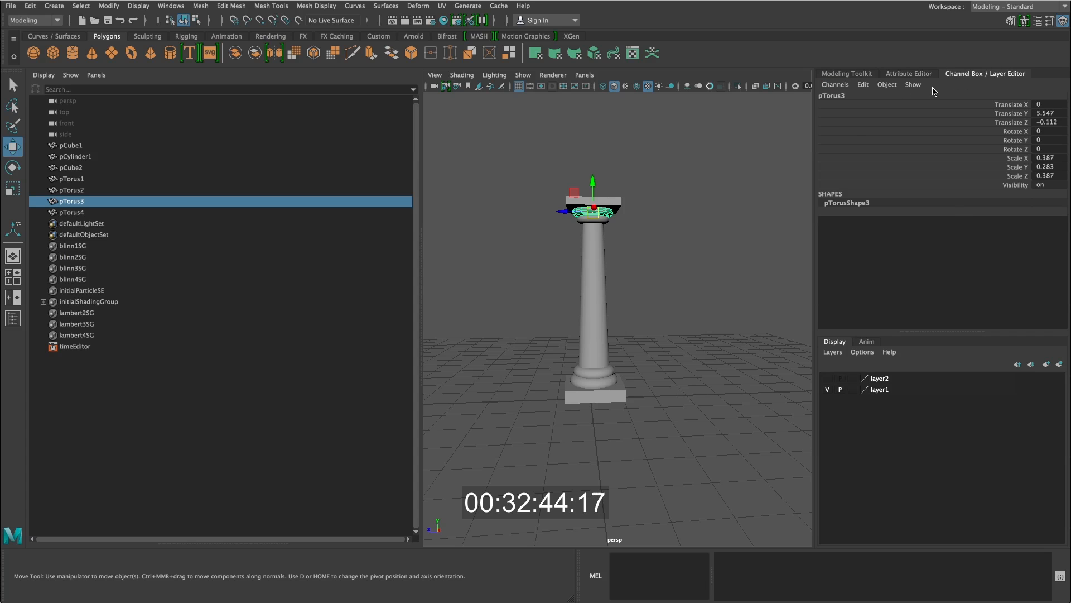
left_click(836, 85)
mouse_move(869, 277)
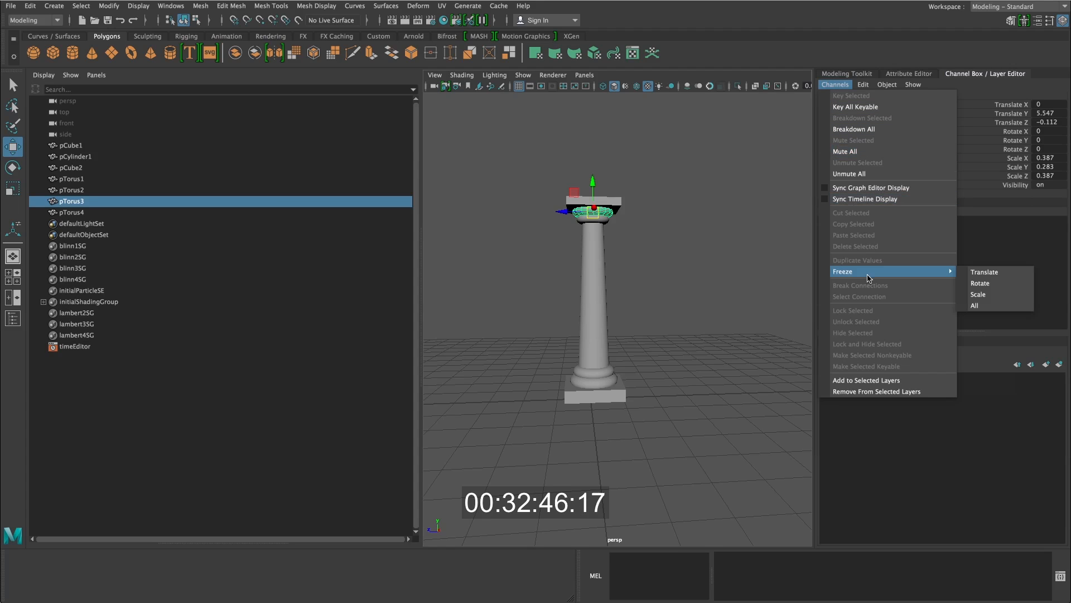
left_click(974, 305)
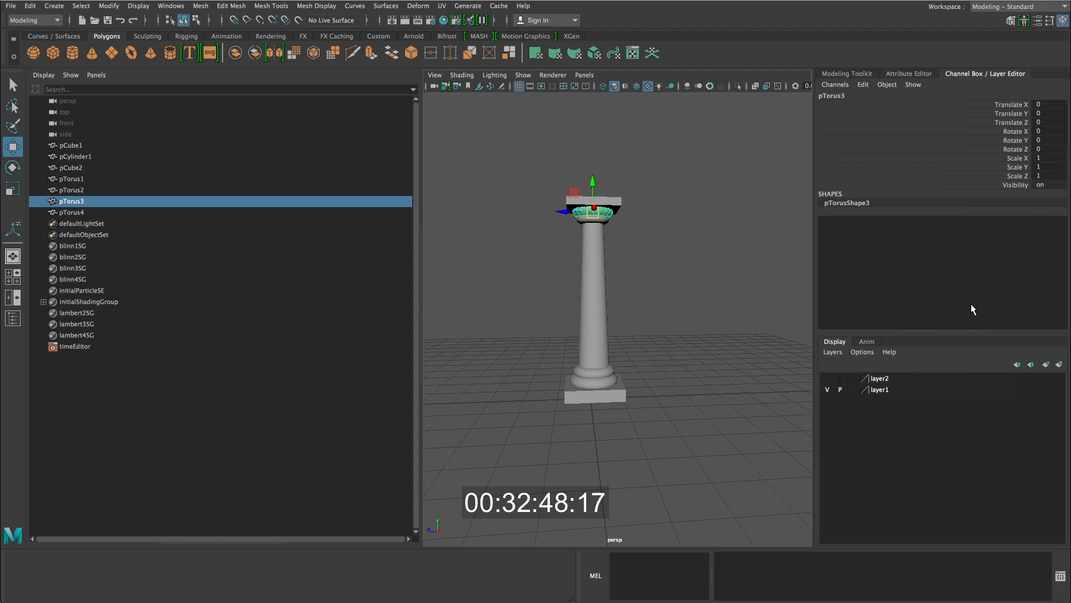
left_click_drag(595, 217, 596, 219)
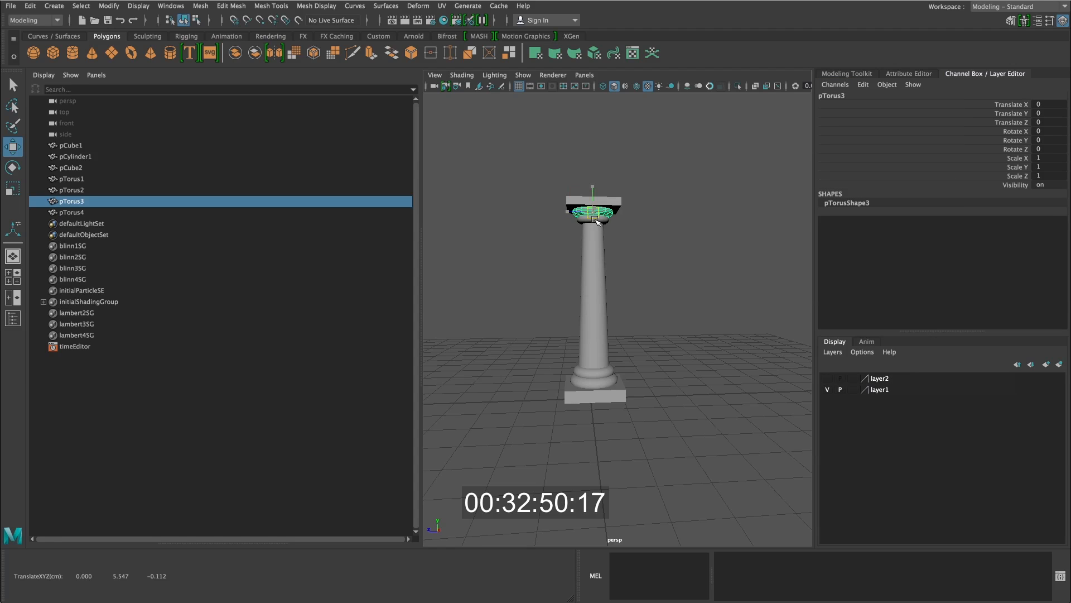
Select the column's cylindrical shaft and freeze all of its transform values.
left_click(632, 234)
left_click(598, 219)
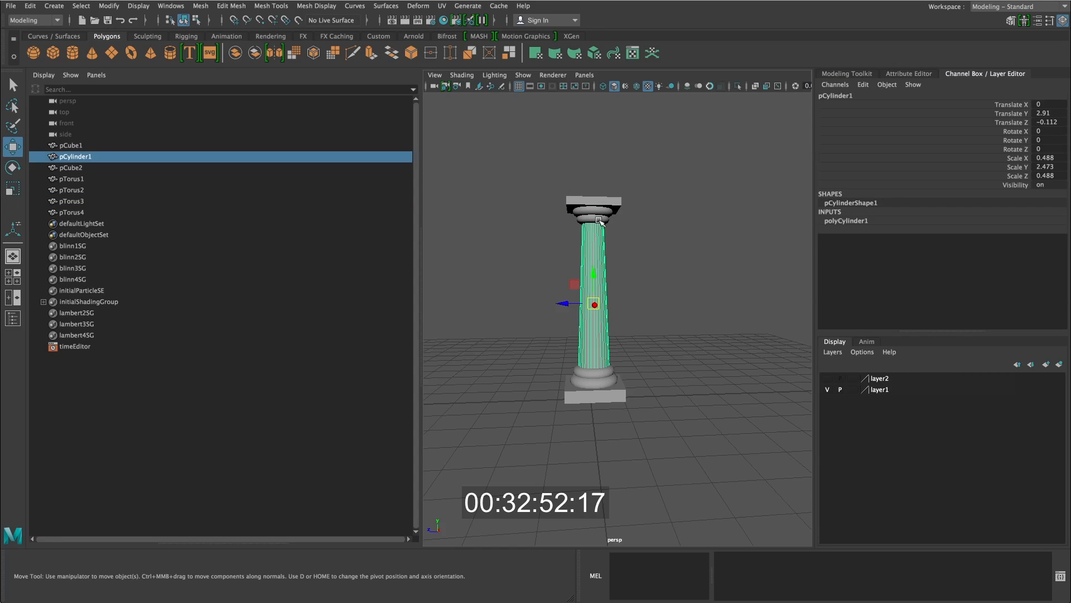
left_click(836, 85)
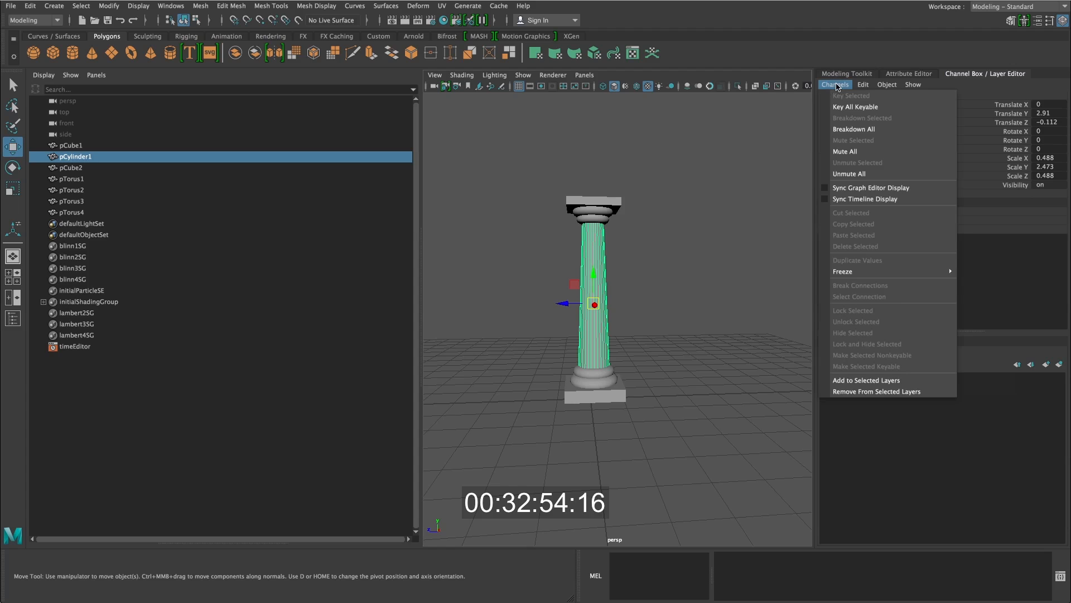
mouse_move(877, 271)
left_click(985, 307)
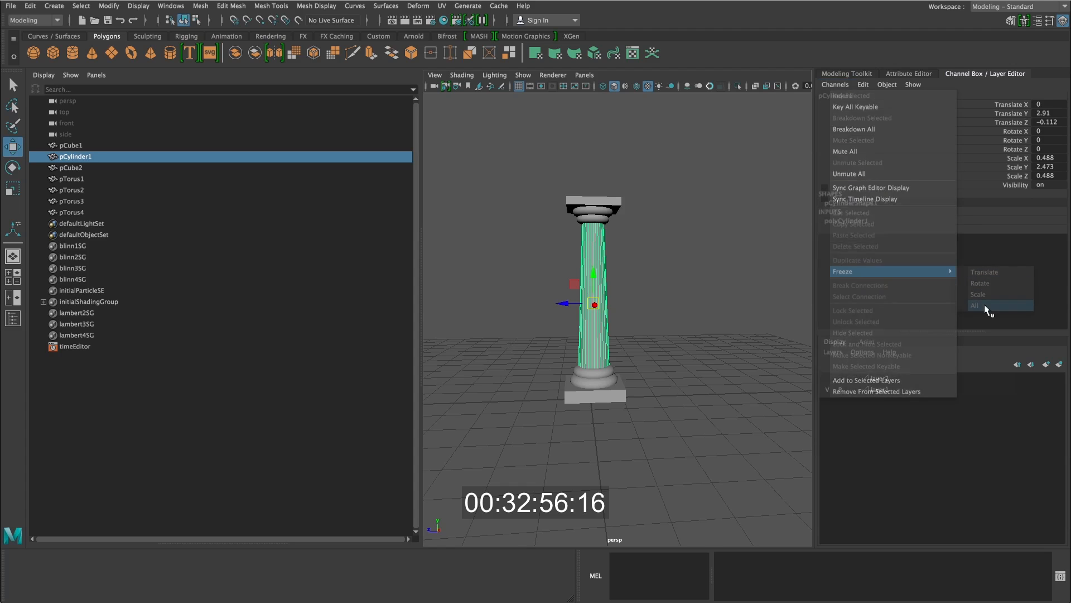
Select the small torus at the top end of the shaft, pTorus2, and freeze all of its transforms.
left_click(677, 215)
left_click(599, 217)
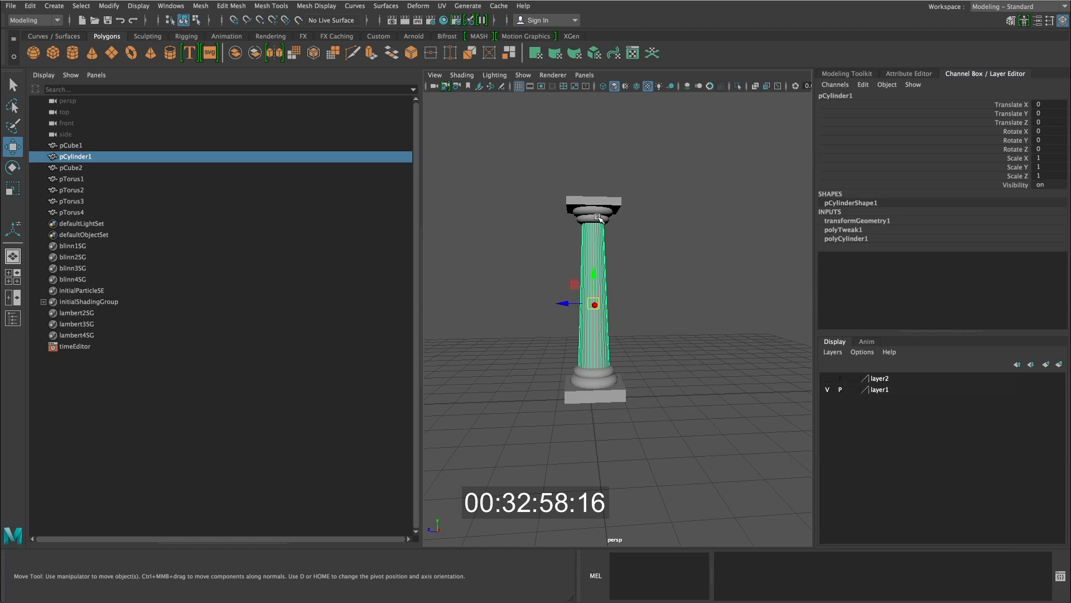
scroll(599, 217, "up", 4)
left_click(574, 114)
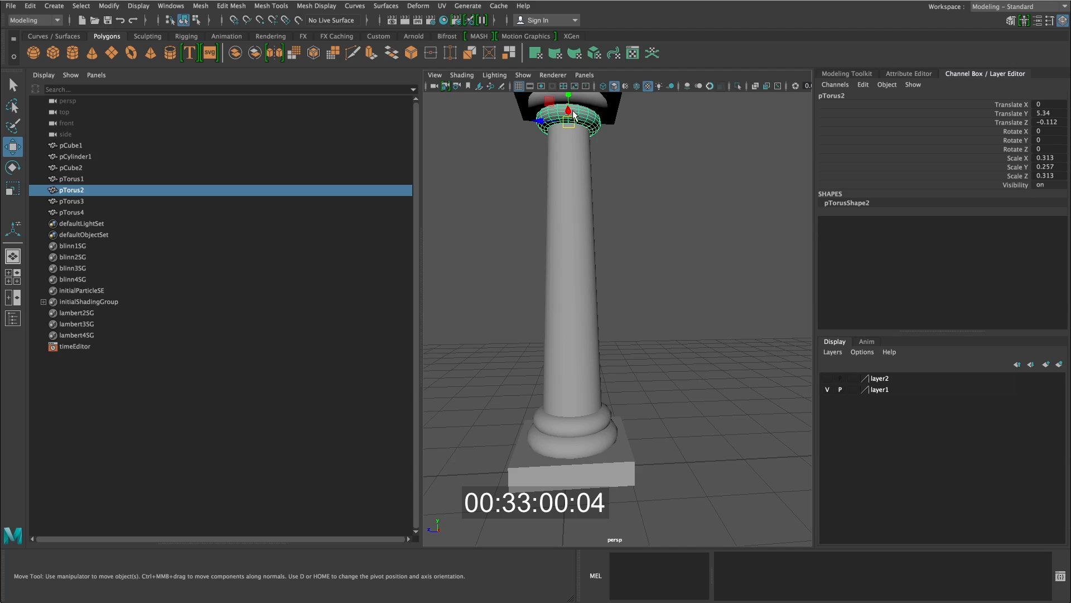
left_click(842, 90)
mouse_move(875, 272)
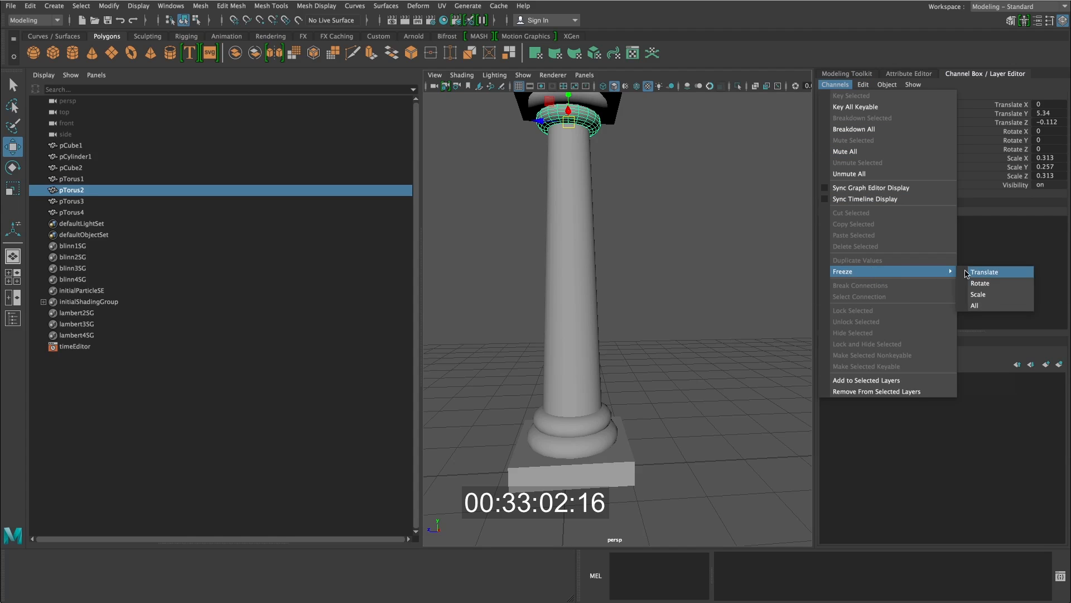
left_click(990, 312)
Freeze all transforms of the upper torus at the column's base, pTorus4.
left_click(601, 420)
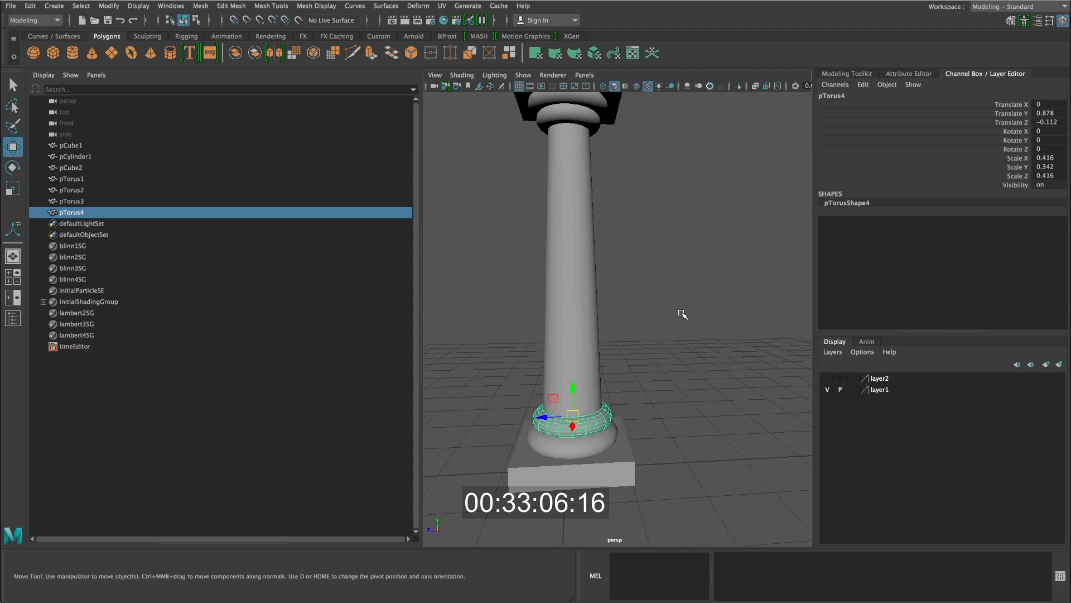
left_click(843, 87)
mouse_move(890, 272)
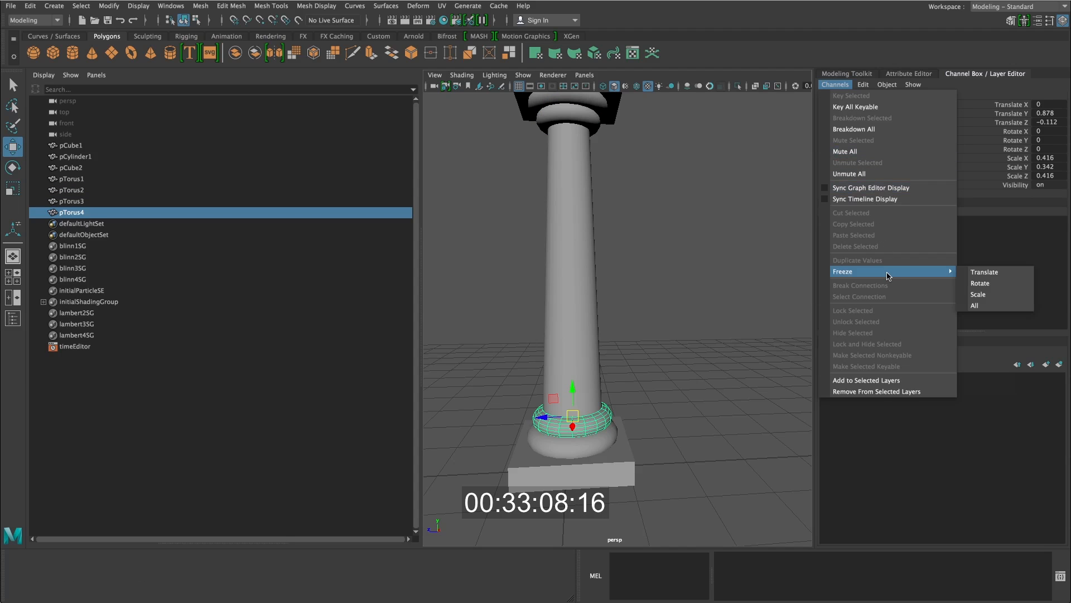
left_click(986, 307)
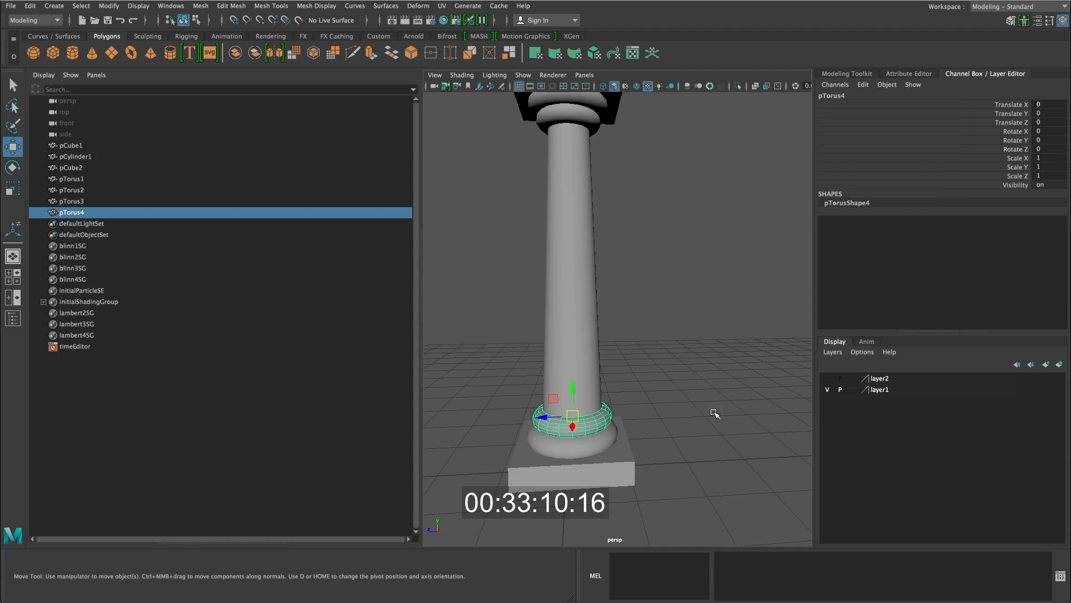
Freeze all transforms of the lower base torus, pTorus1, which rests on the bottom slab.
left_click(601, 442)
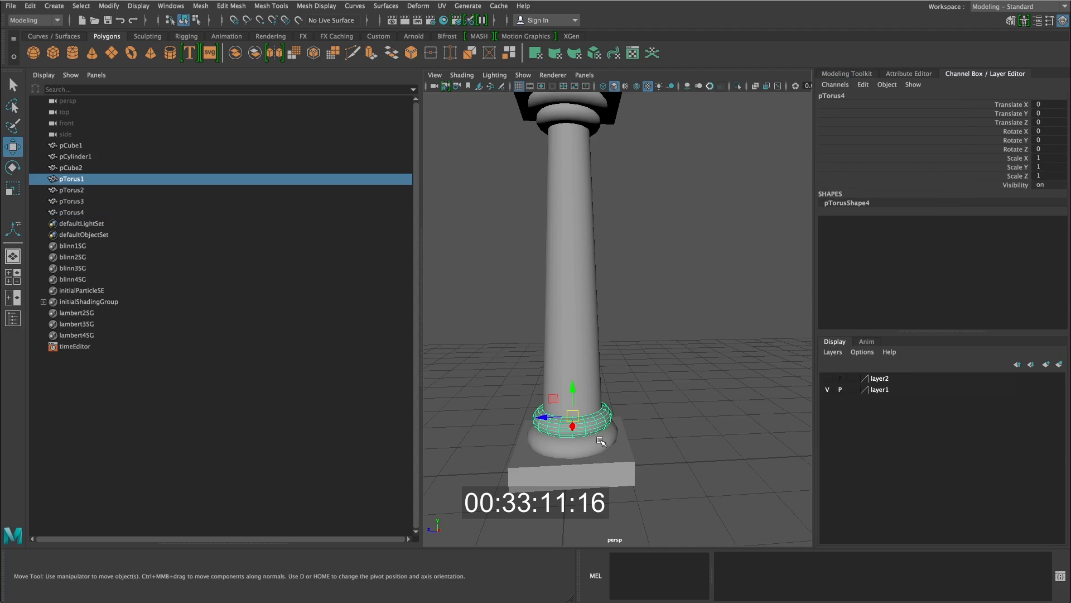
left_click(836, 84)
mouse_move(921, 271)
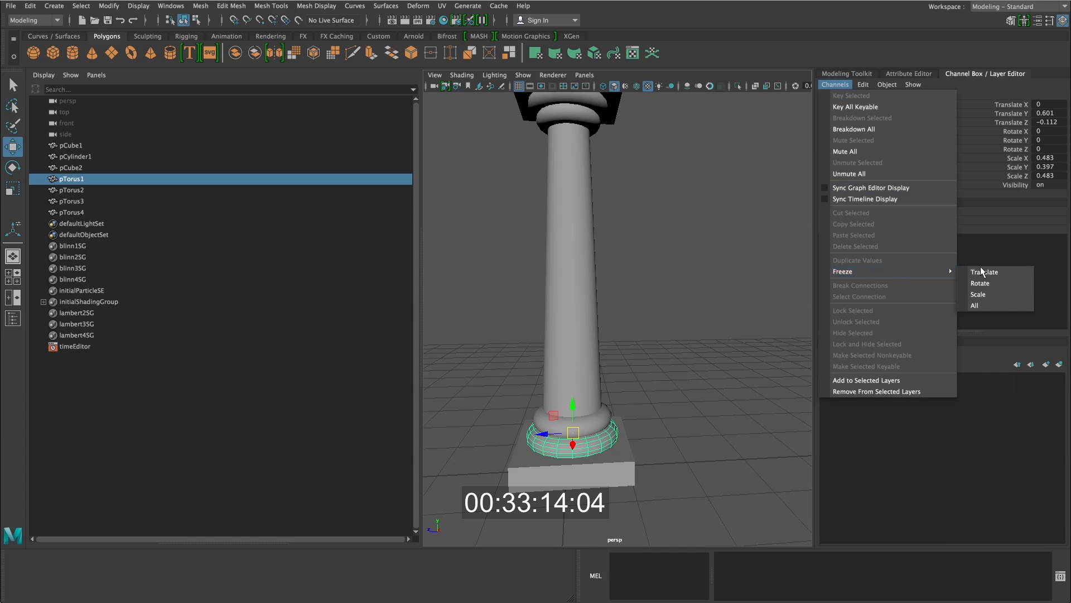
left_click(999, 306)
Select the column's bottom slab, pCube1, and freeze all of its translate, rotate and scale values.
left_click(633, 466)
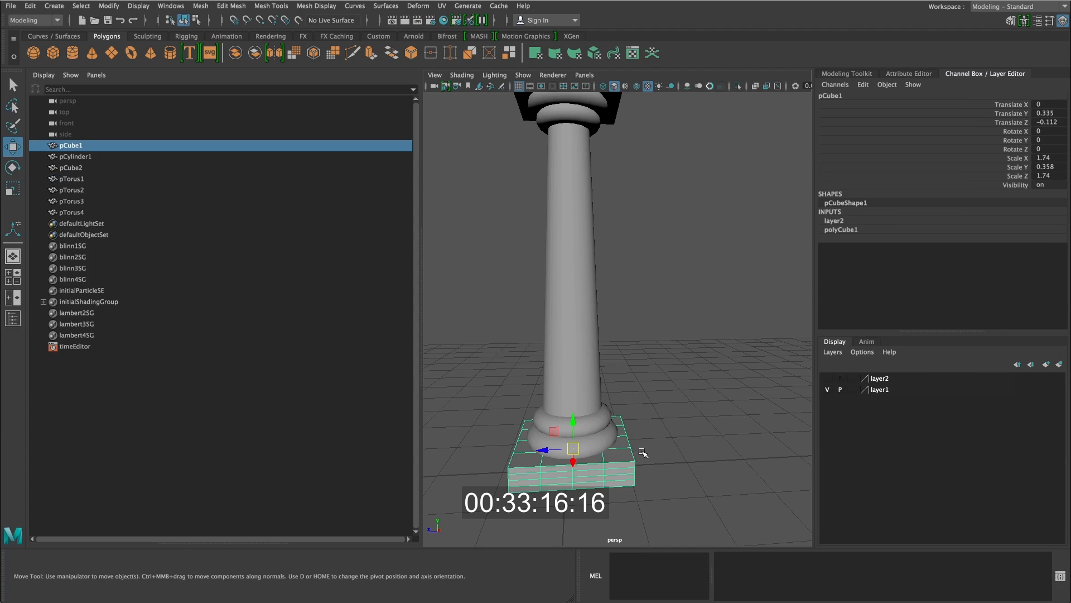
left_click(836, 85)
mouse_move(949, 272)
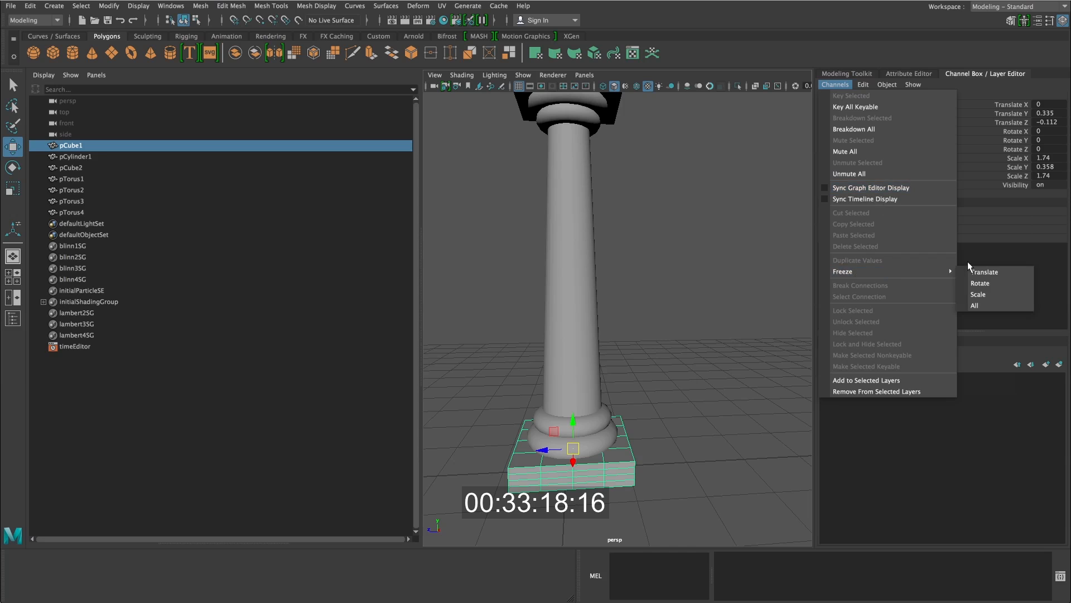
left_click(989, 305)
scroll(679, 252, "up", 2)
scroll(679, 253, "down", 3)
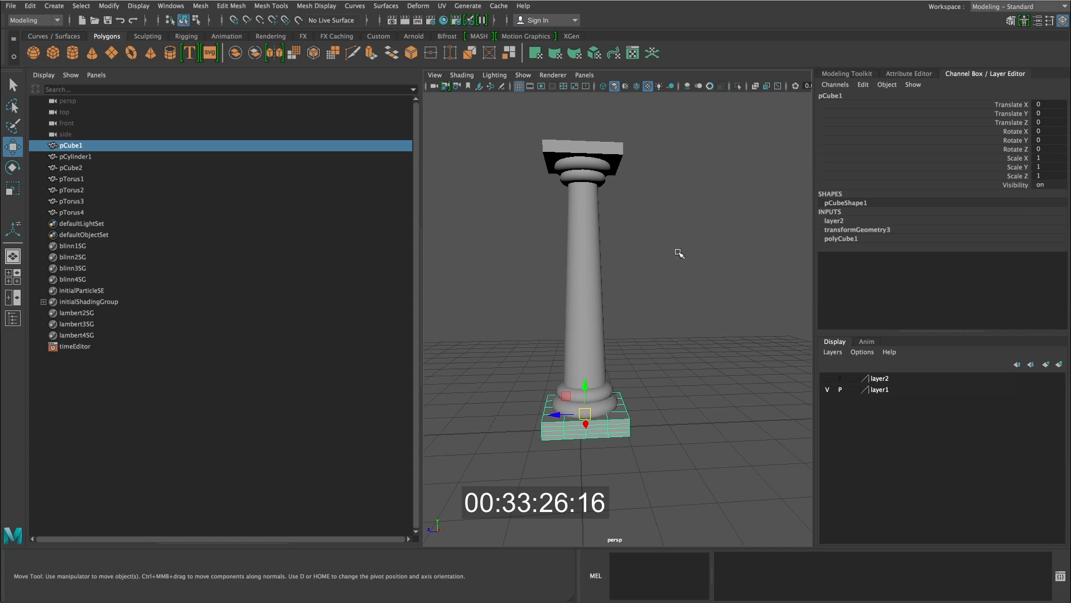
Select all parts of the column in the viewport and group them.
left_click(679, 253)
left_click_drag(474, 113, 682, 461)
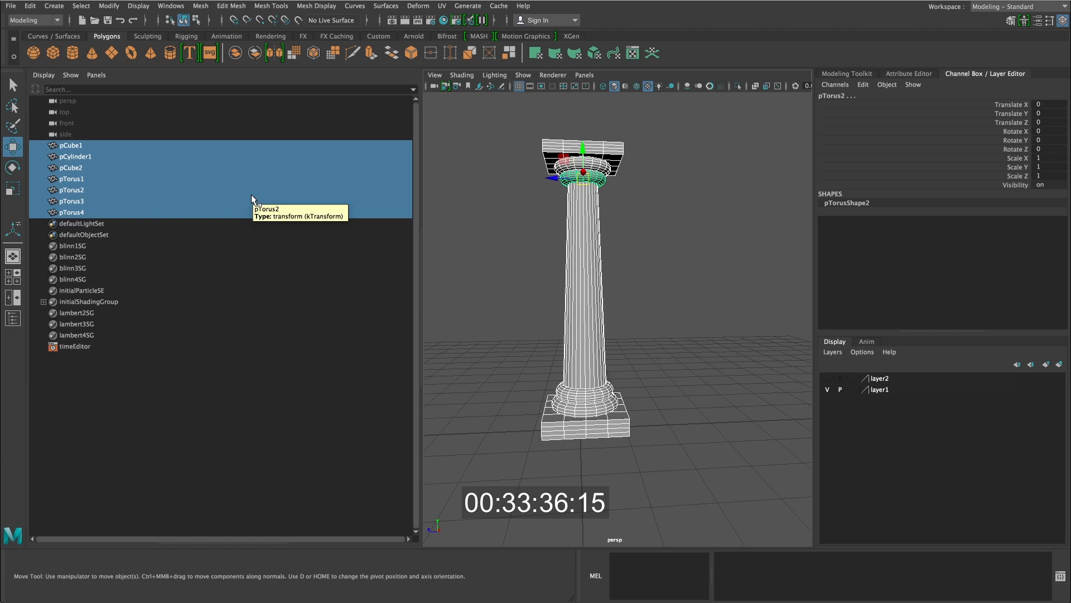
left_click(504, 119)
left_click_drag(504, 118, 739, 527)
left_click(30, 6)
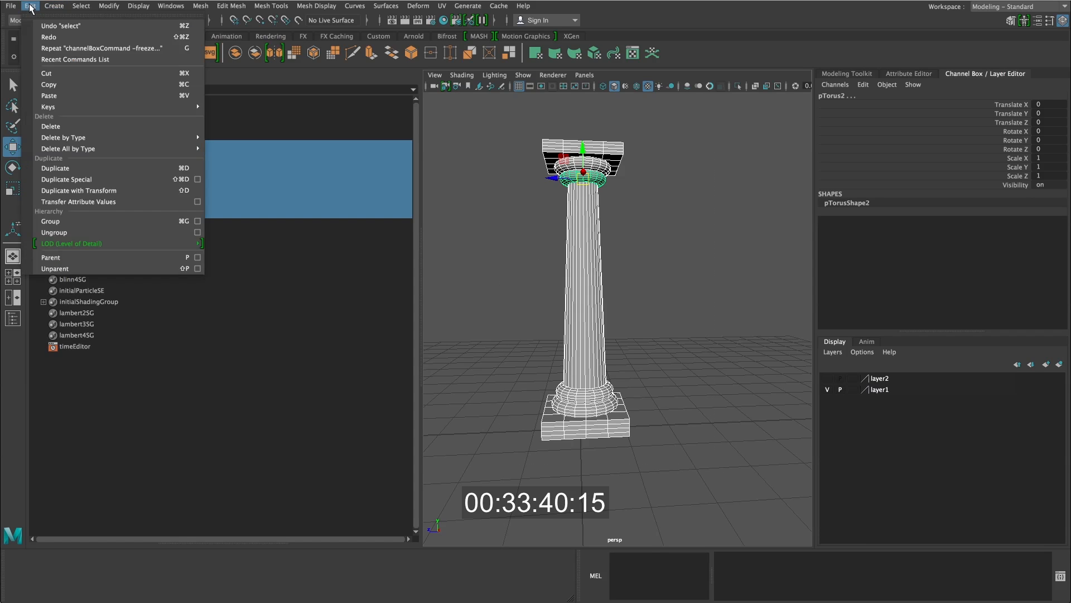
left_click(88, 221)
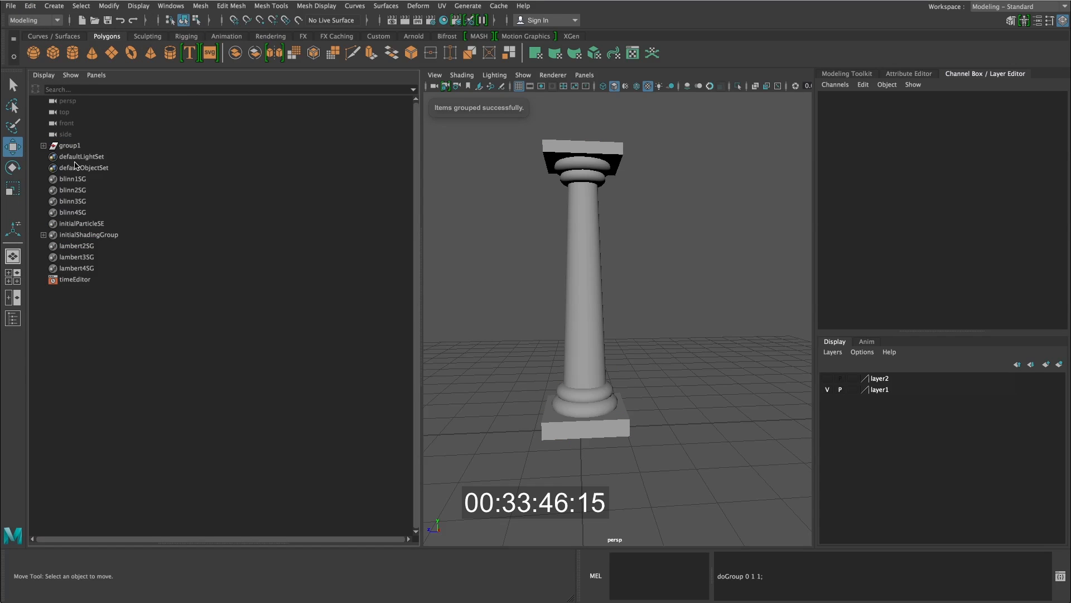
Expand the new group in the Outliner and select each of its parts one by one to check its contents.
left_click(43, 145)
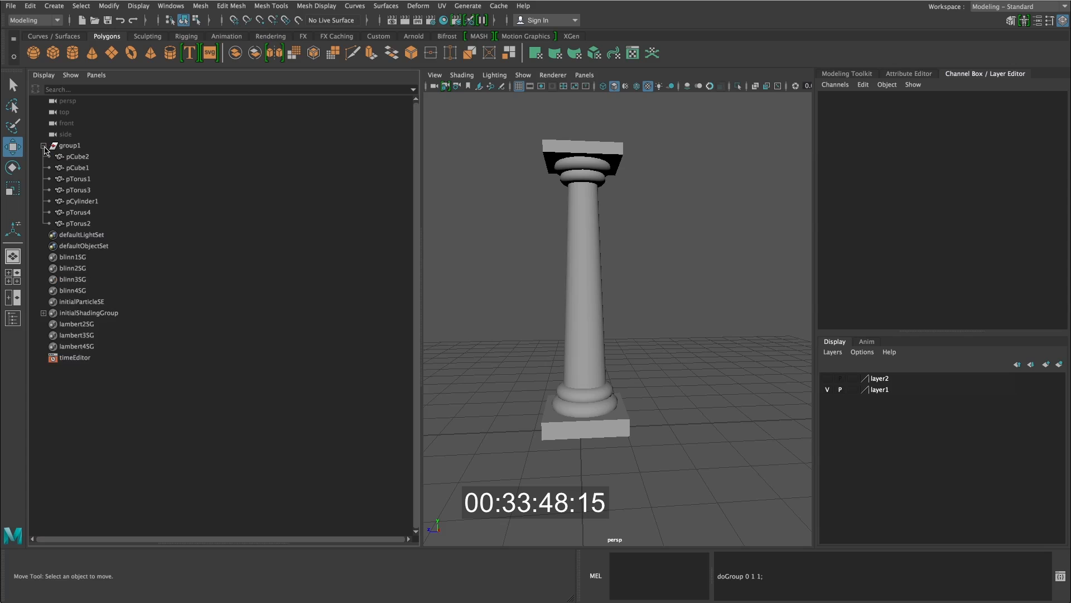
left_click(74, 156)
left_click(76, 167)
left_click(76, 178)
left_click(76, 190)
left_click(76, 202)
left_click(76, 212)
left_click(75, 223)
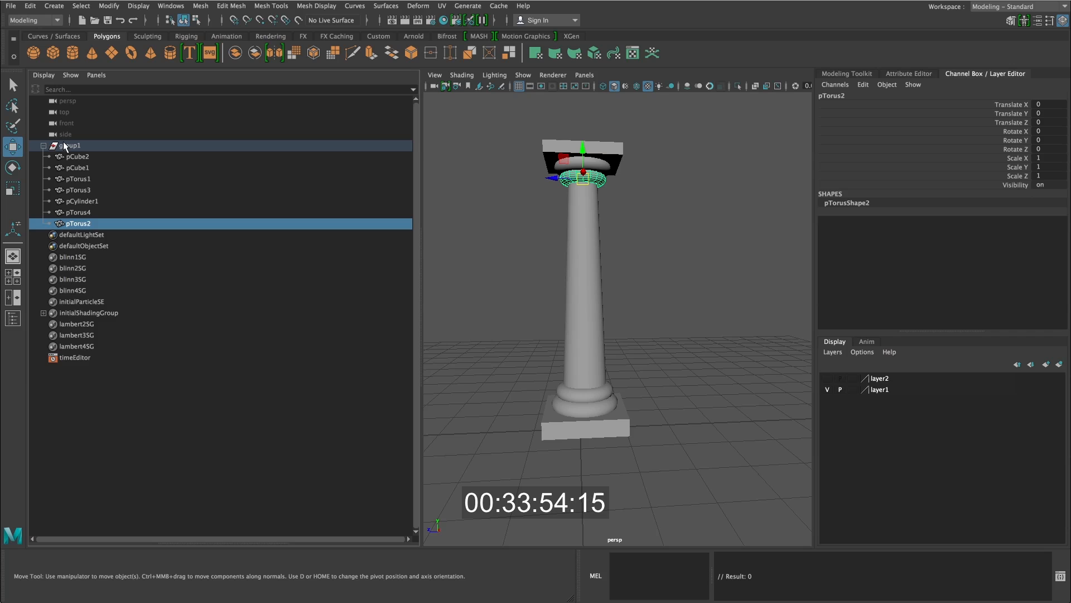
Rename the group1 node to column in the Outliner.
left_click(69, 147)
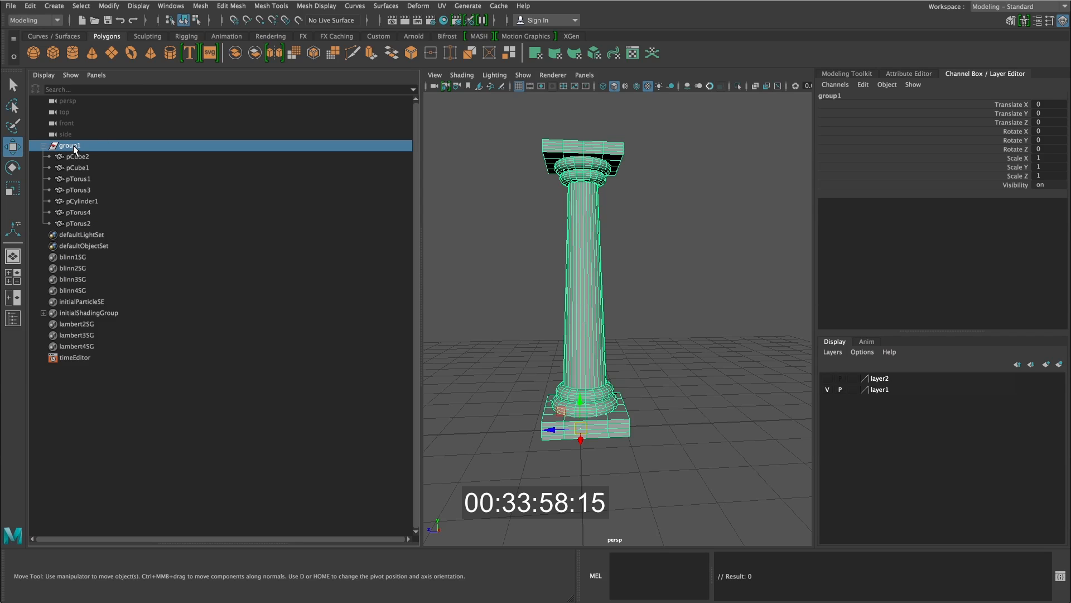
double_click(75, 148)
type("column")
key("Return")
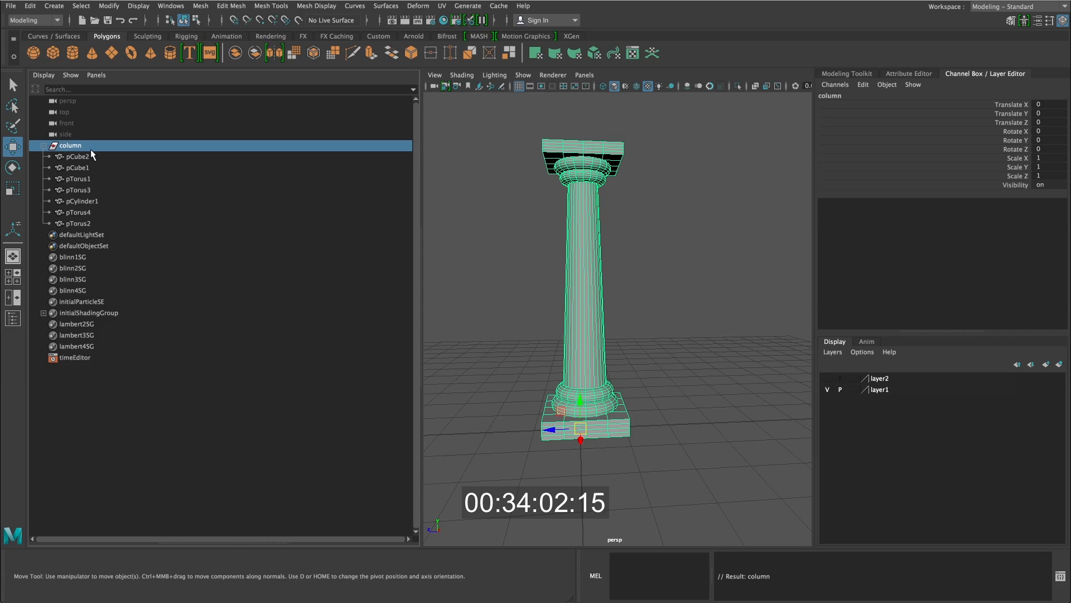
Try moving the whole column group along Z, and select only its bottom slab in the viewport for comparison.
left_click(80, 221)
left_click(74, 146)
key("e")
key("w")
mouse_move(551, 429)
left_mouse_down()
mouse_move(641, 426)
mouse_move(563, 434)
left_mouse_up()
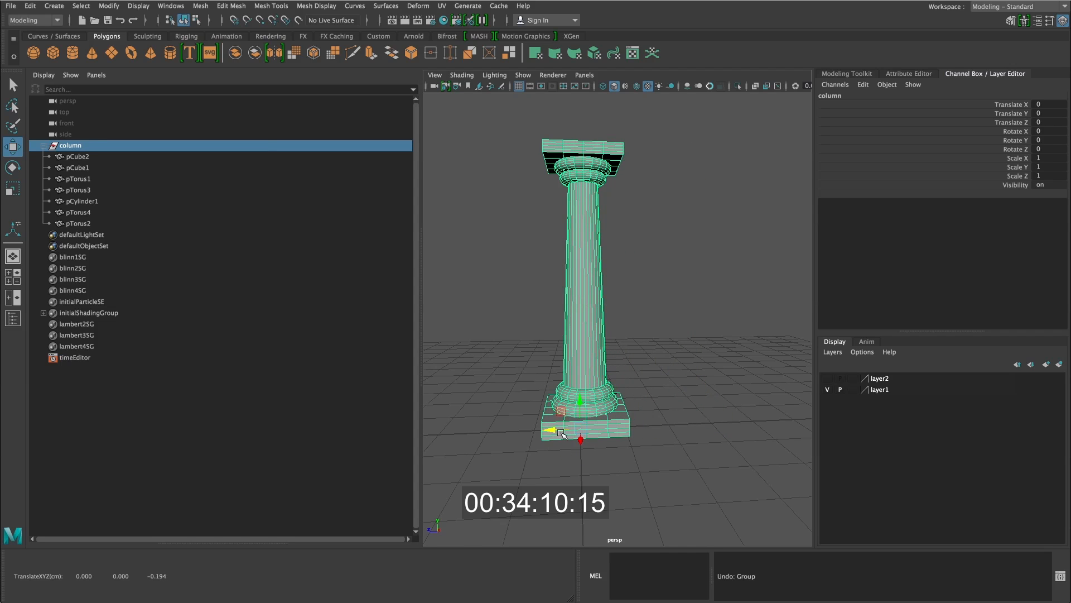
left_click(664, 336)
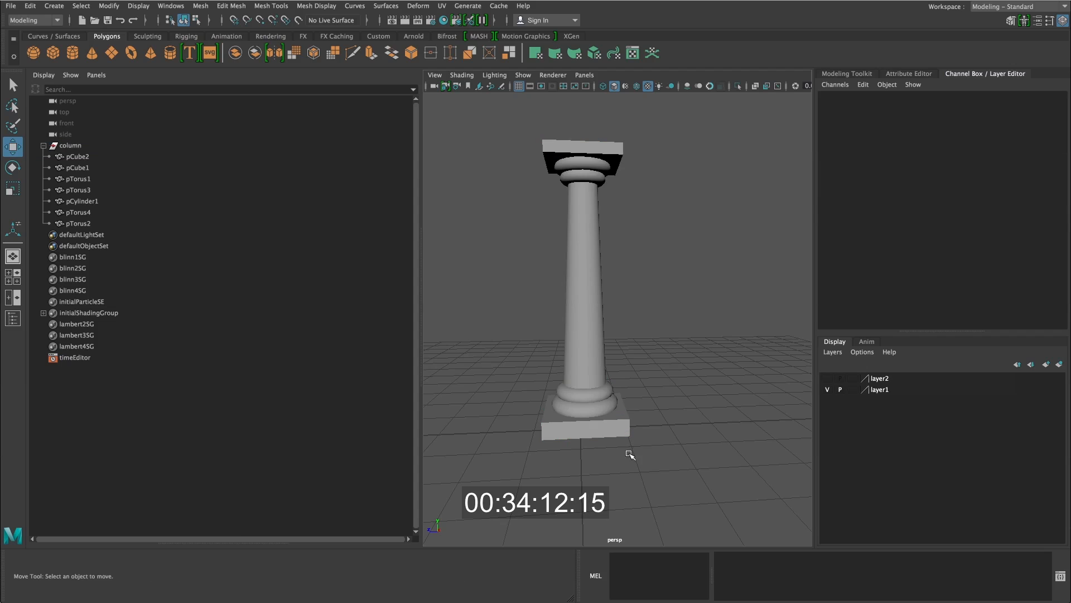
left_click(613, 430)
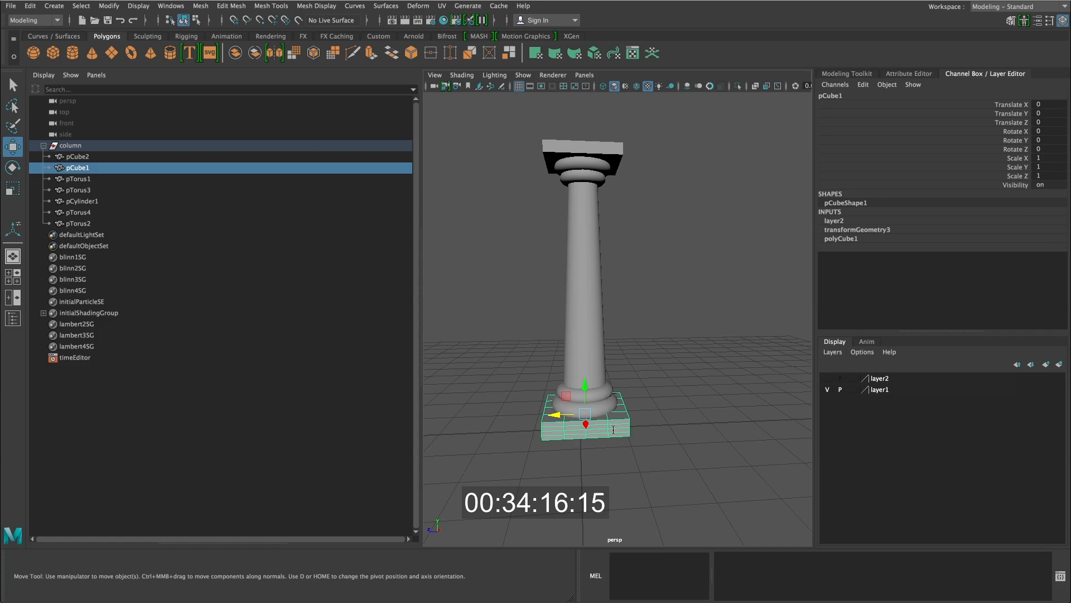
Duplicate the column group and move the copy beside the original, to about -2.741 in Translate Z.
left_click(83, 144)
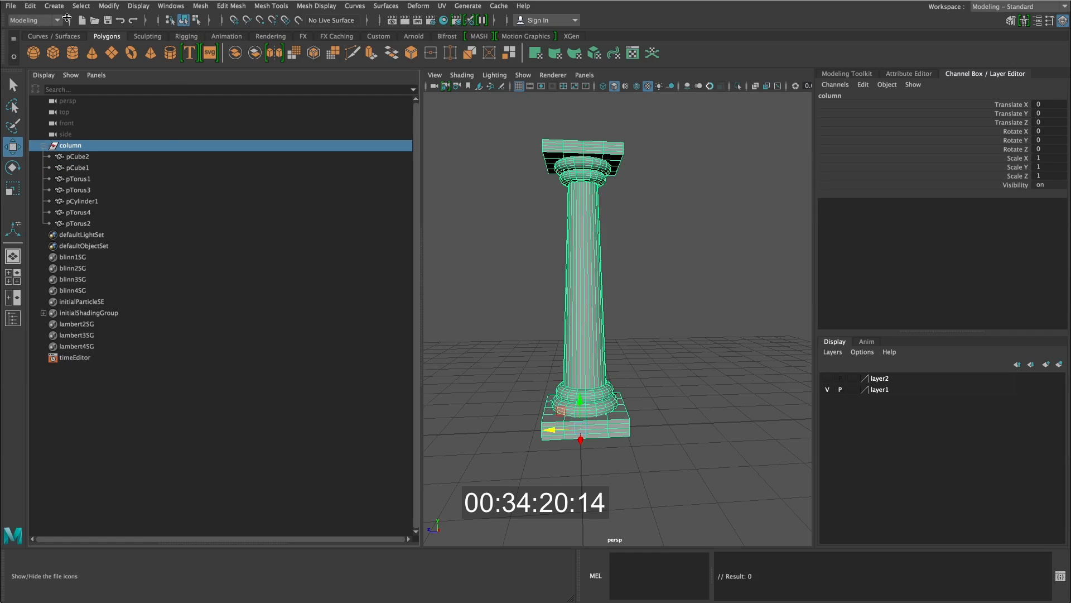
left_click(30, 6)
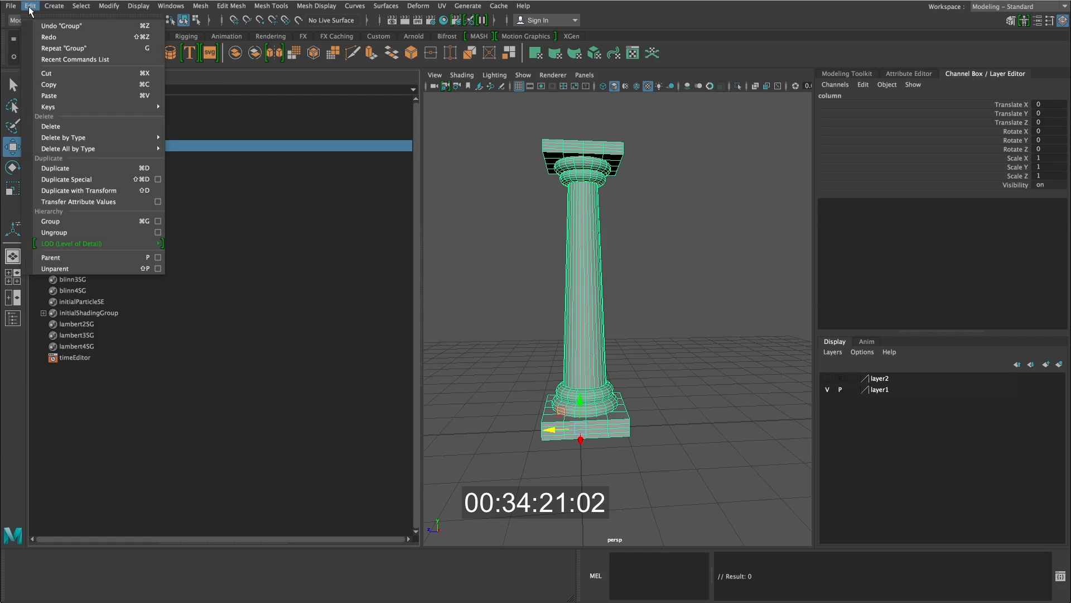
left_click(55, 168)
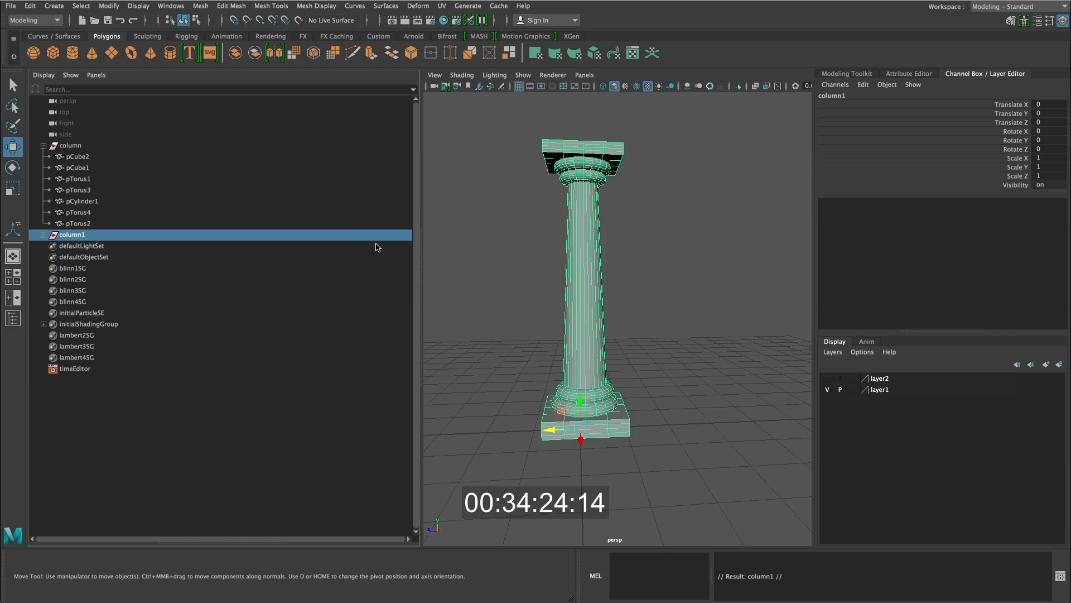
left_click_drag(551, 430, 687, 342)
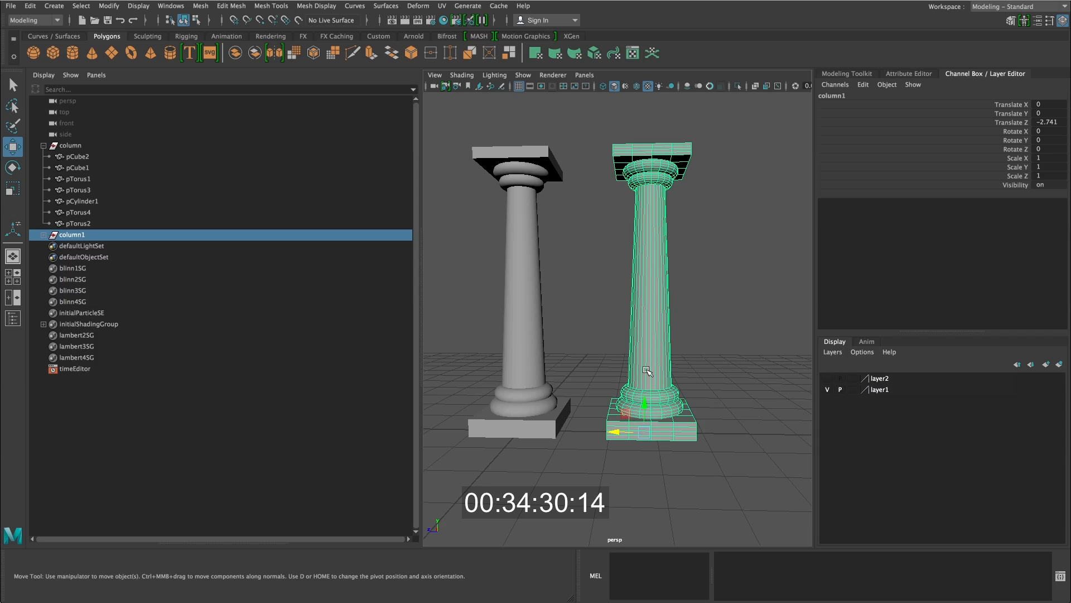
Expand the duplicated column1 group in the Outliner and ungroup it into its separate parts.
left_click(715, 277)
left_click(647, 154)
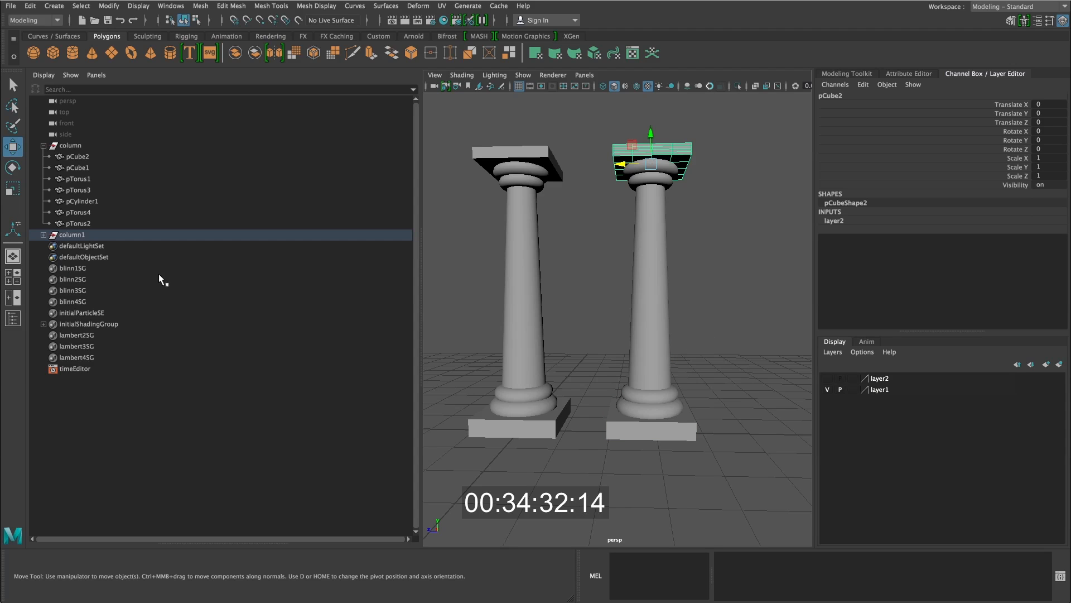
left_click(43, 235)
left_click(71, 234)
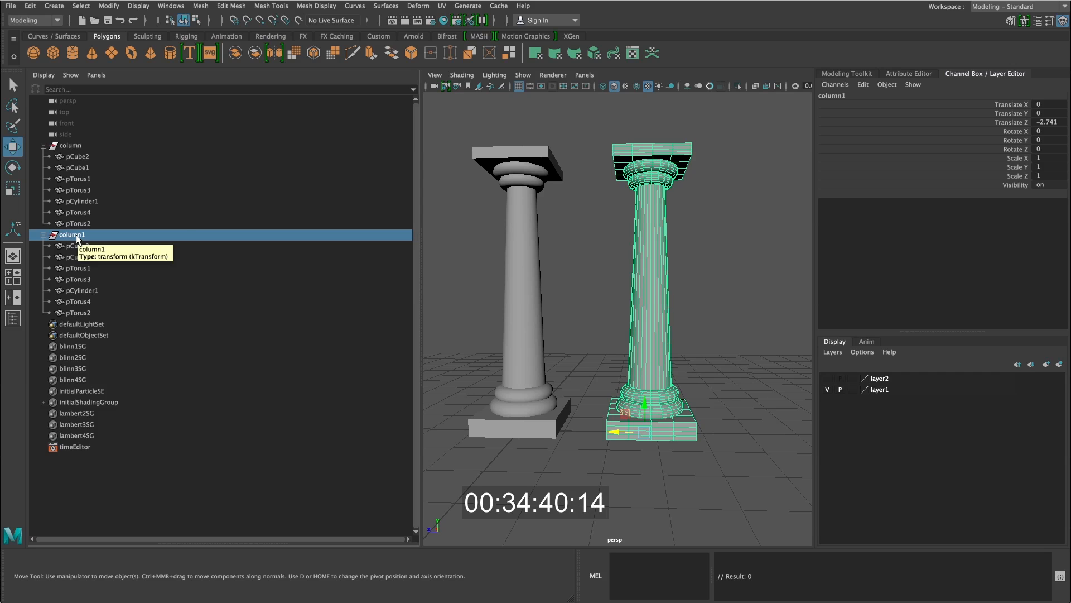
left_click(32, 7)
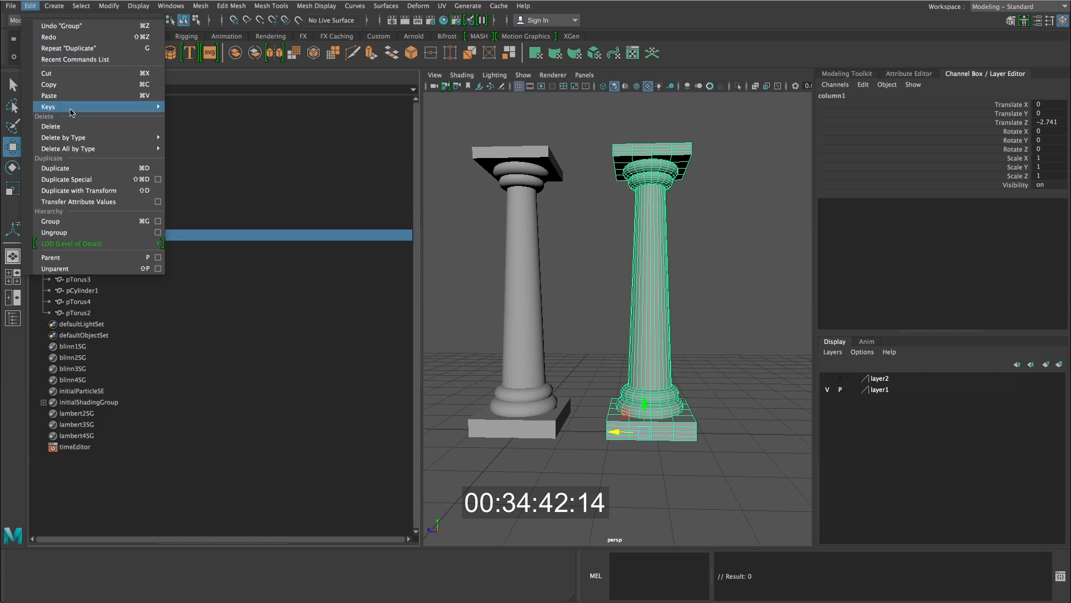
left_click(78, 234)
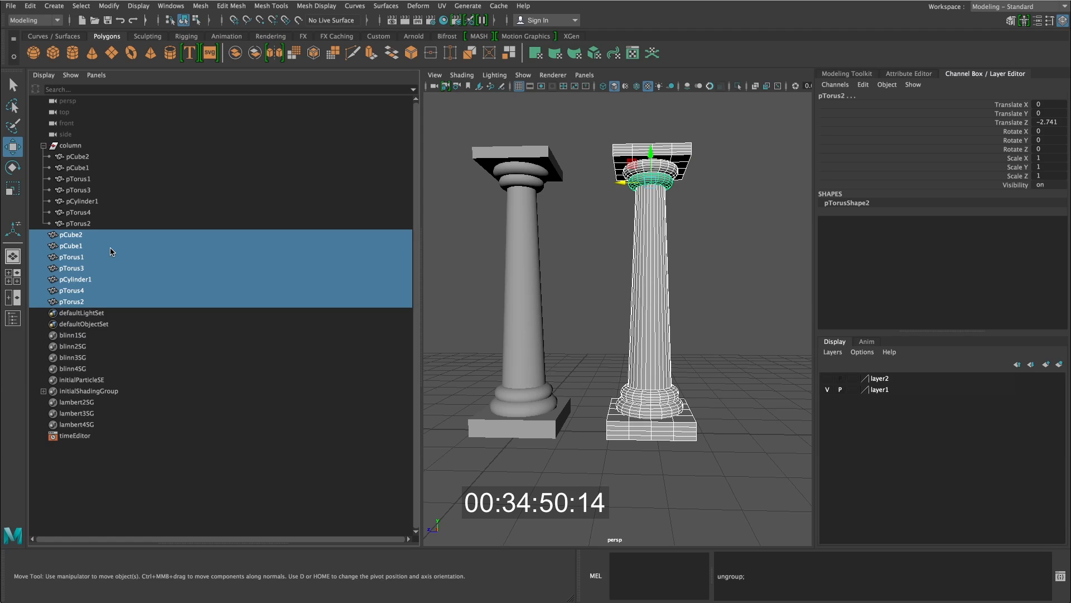
Select all the loose parts of the duplicated column in the viewport and combine them into a single mesh.
left_click(714, 298)
left_click_drag(582, 112, 740, 461)
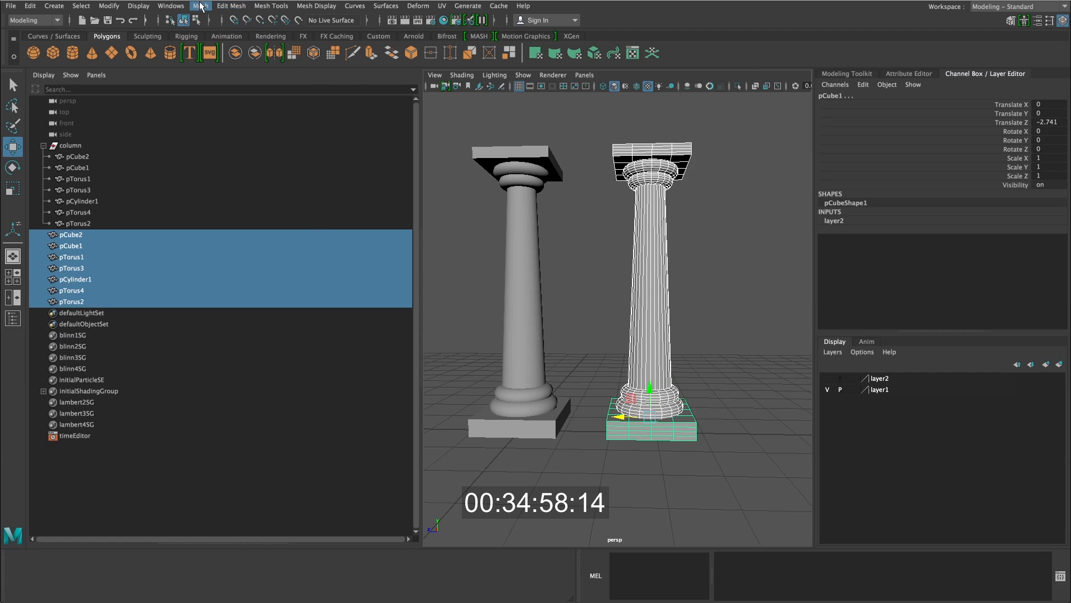
left_click(201, 7)
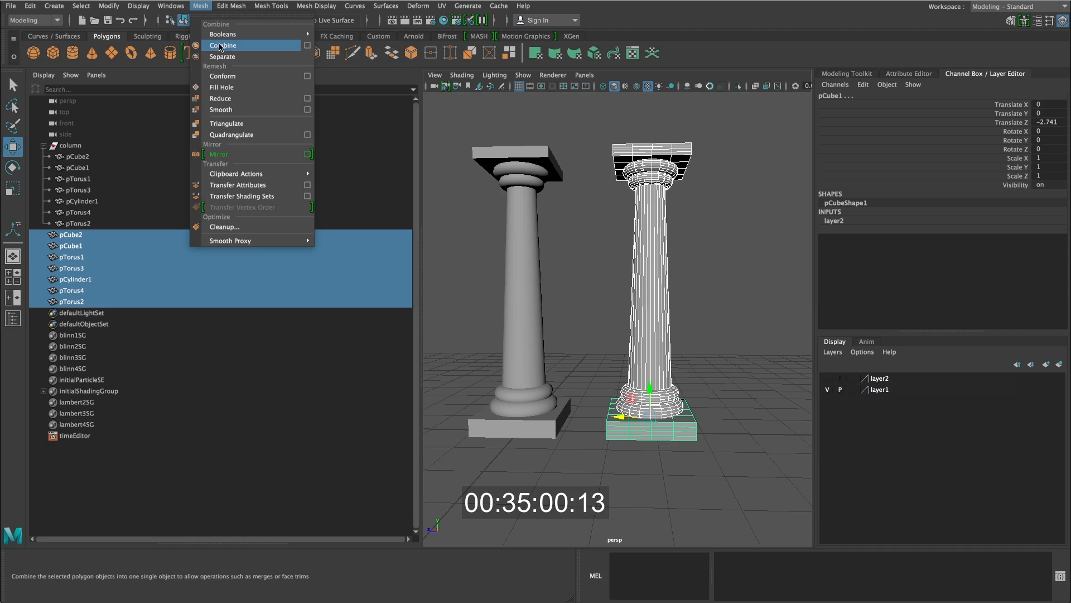
left_click(273, 48)
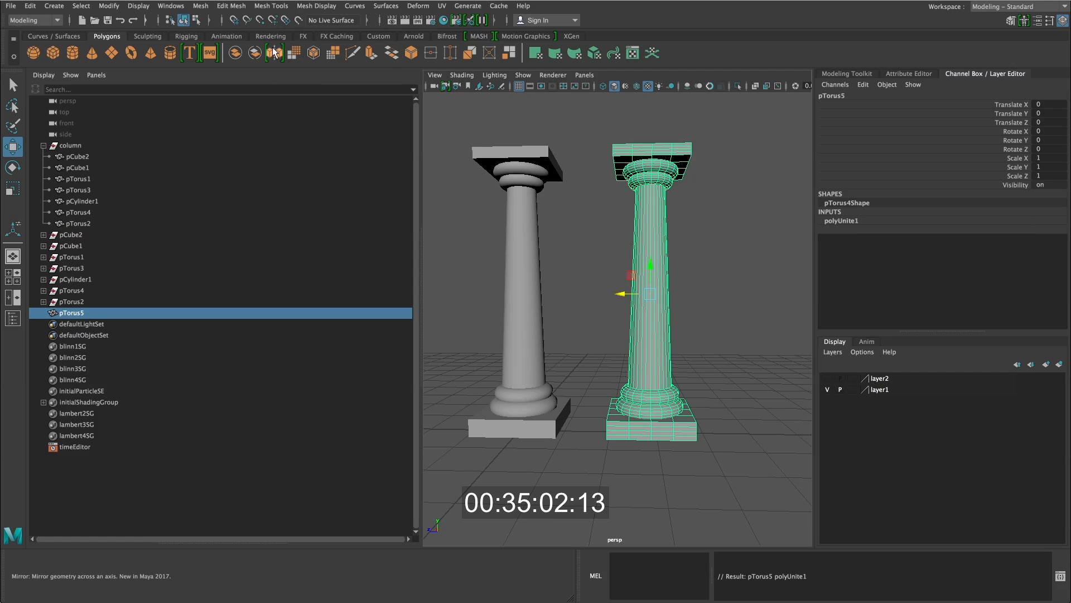
Rename the combined mesh pTorus5 to column2 in the Outliner.
left_click(92, 328)
double_click(96, 313)
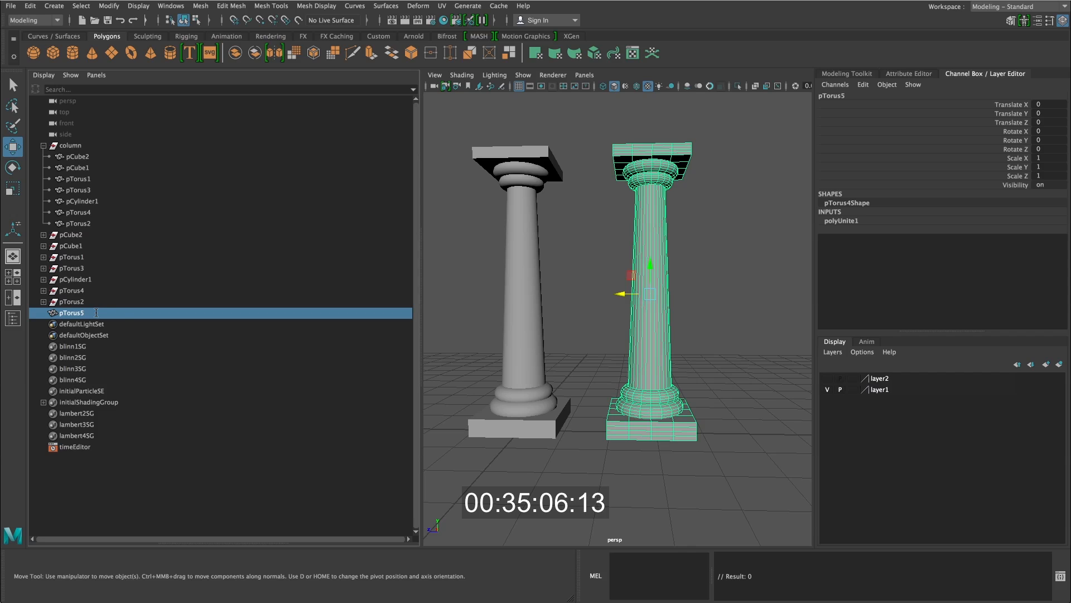
left_click(78, 335)
left_click(73, 314)
double_click(69, 314)
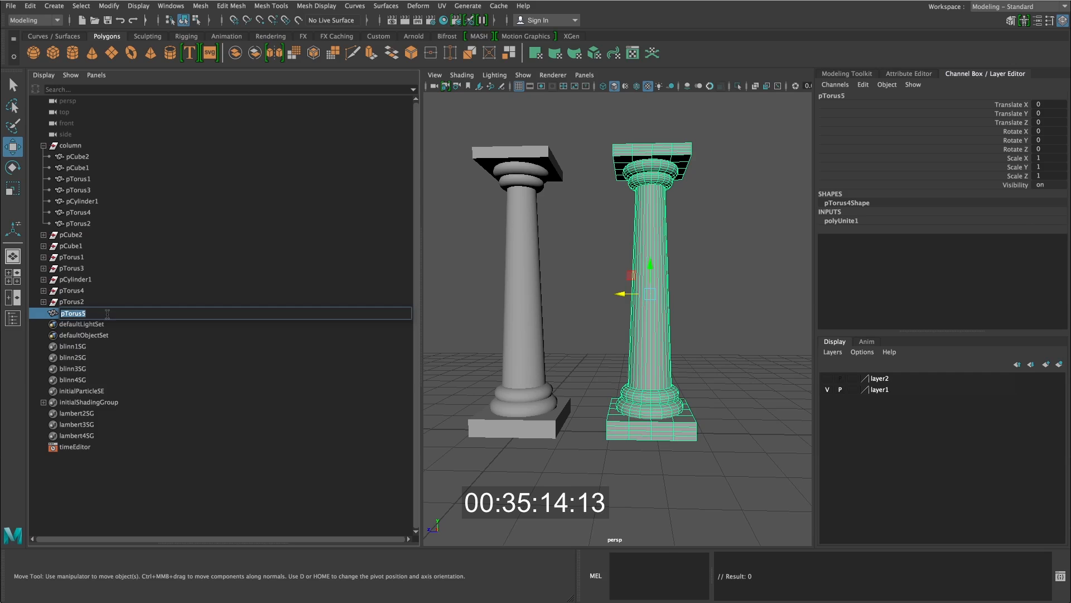
type("column2")
key("Return")
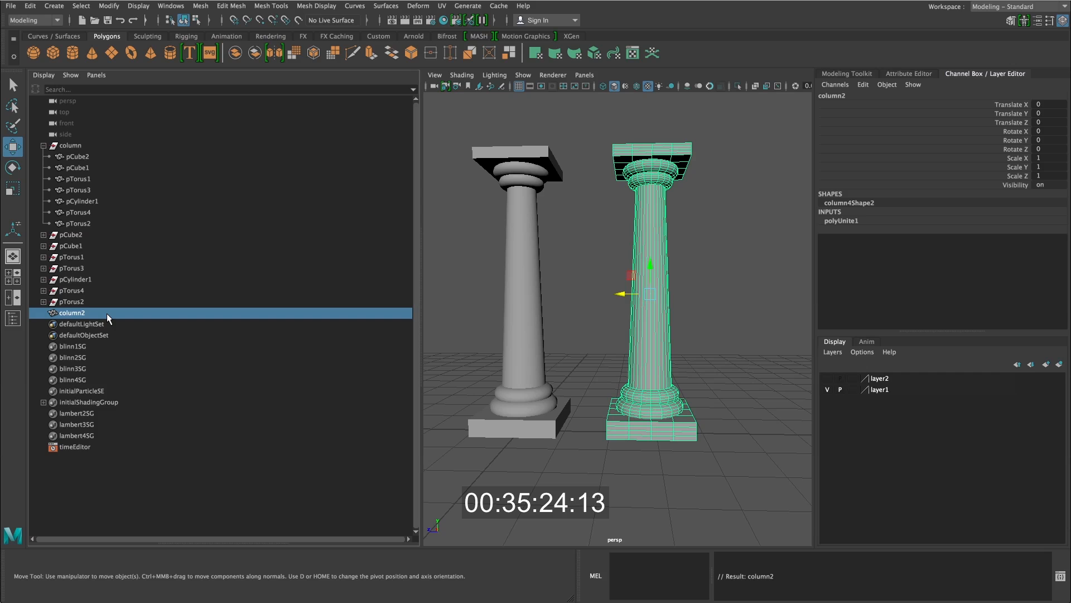
Deselect the combined column and reselect its column2 node in the Outliner to check it.
left_click(131, 281)
left_click(86, 314)
left_click(66, 325)
left_click(68, 314)
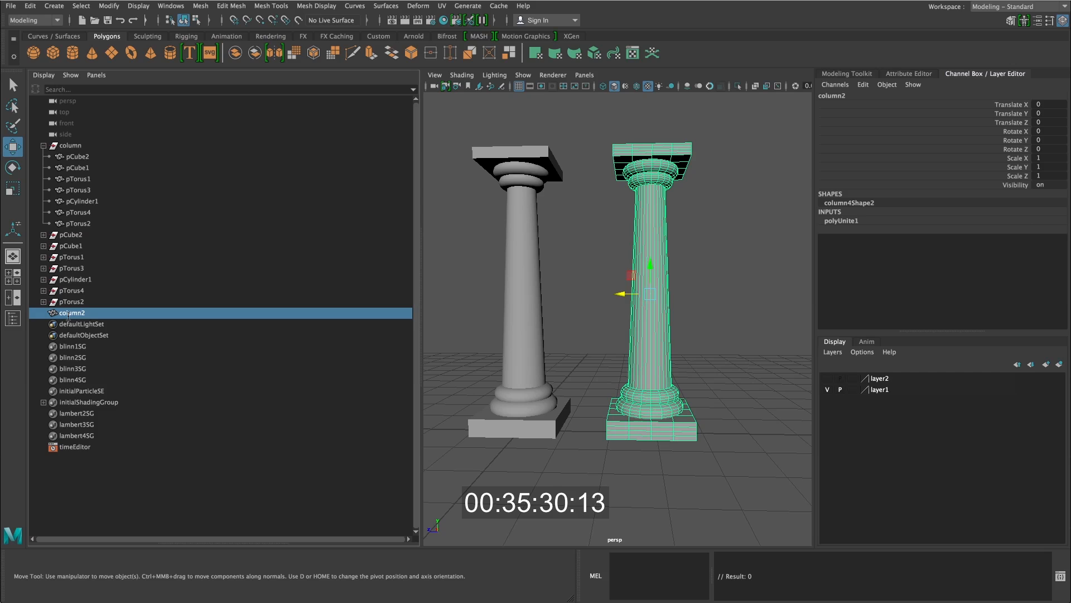